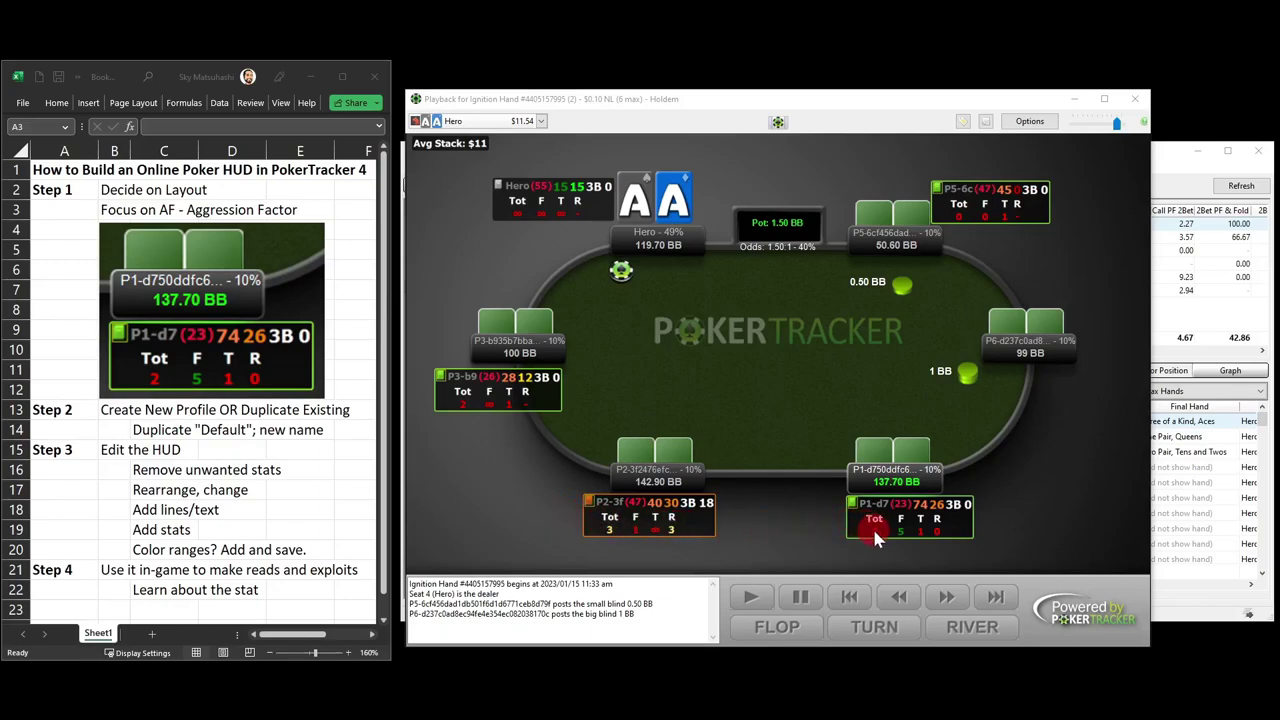
Step: Minimise the hand playback window and open the HUD profile editor in PokerTracker
mouse_move(874, 533)
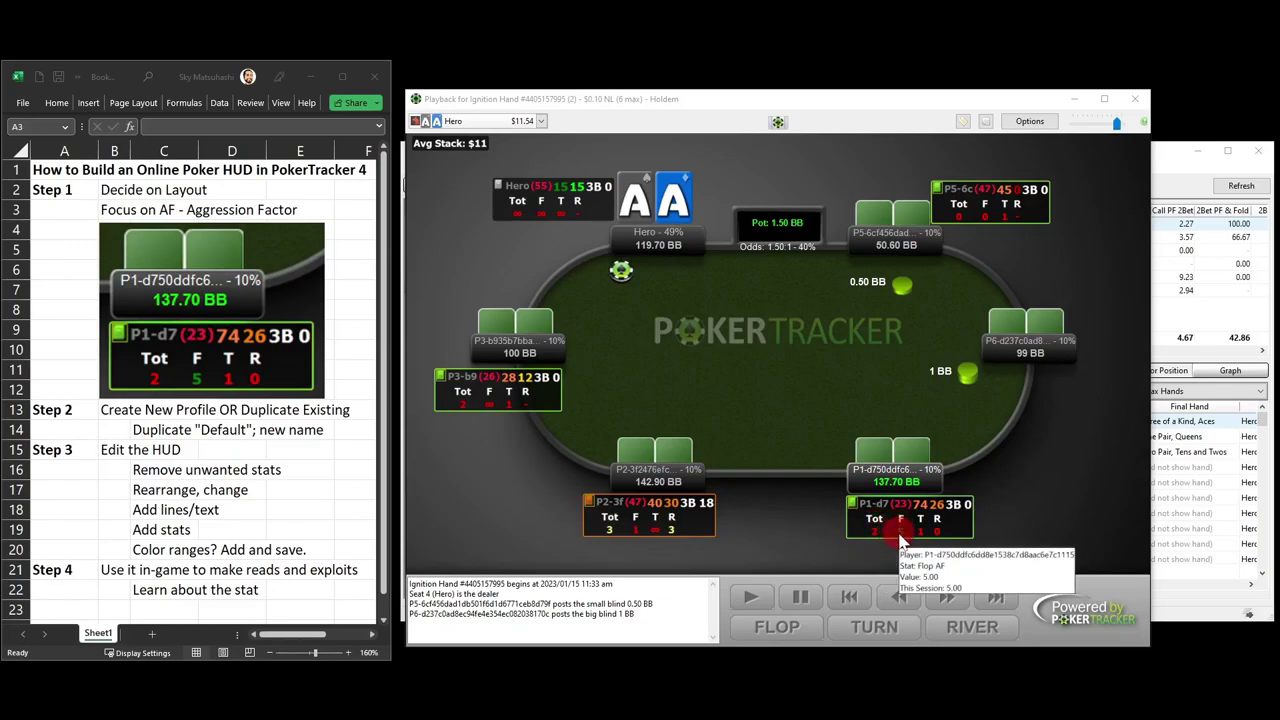
mouse_move(940, 544)
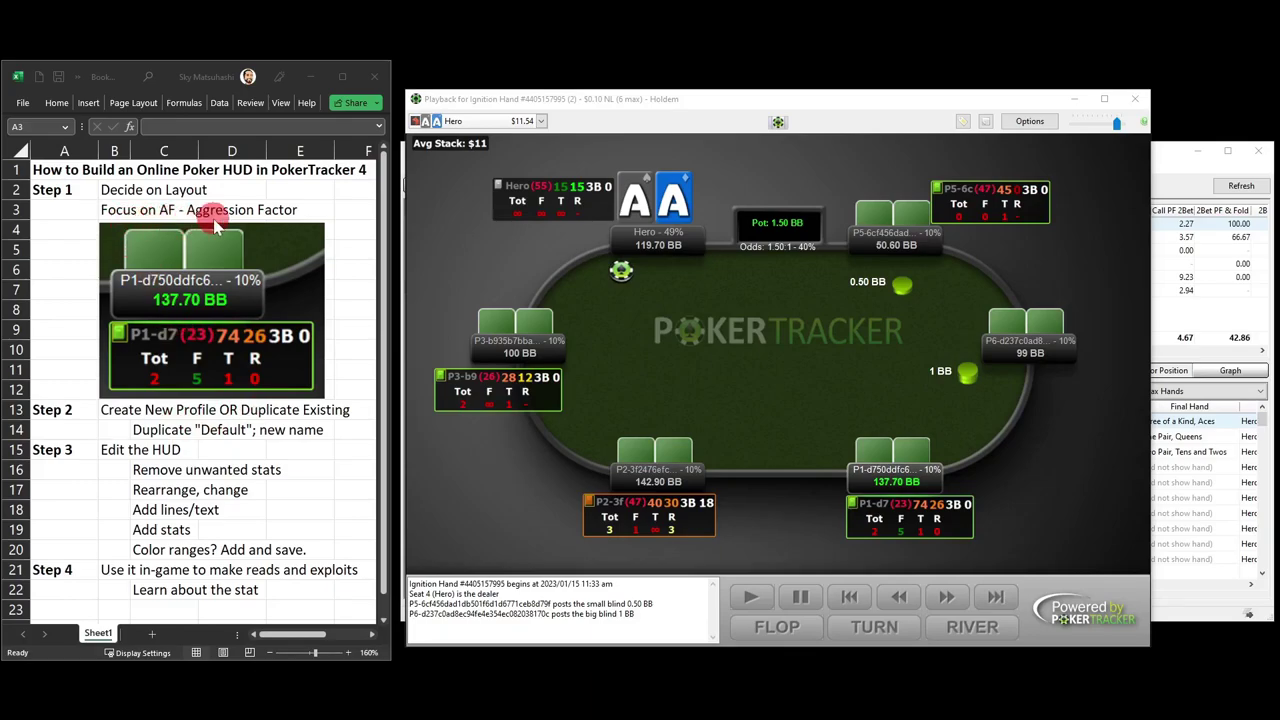
click(1074, 100)
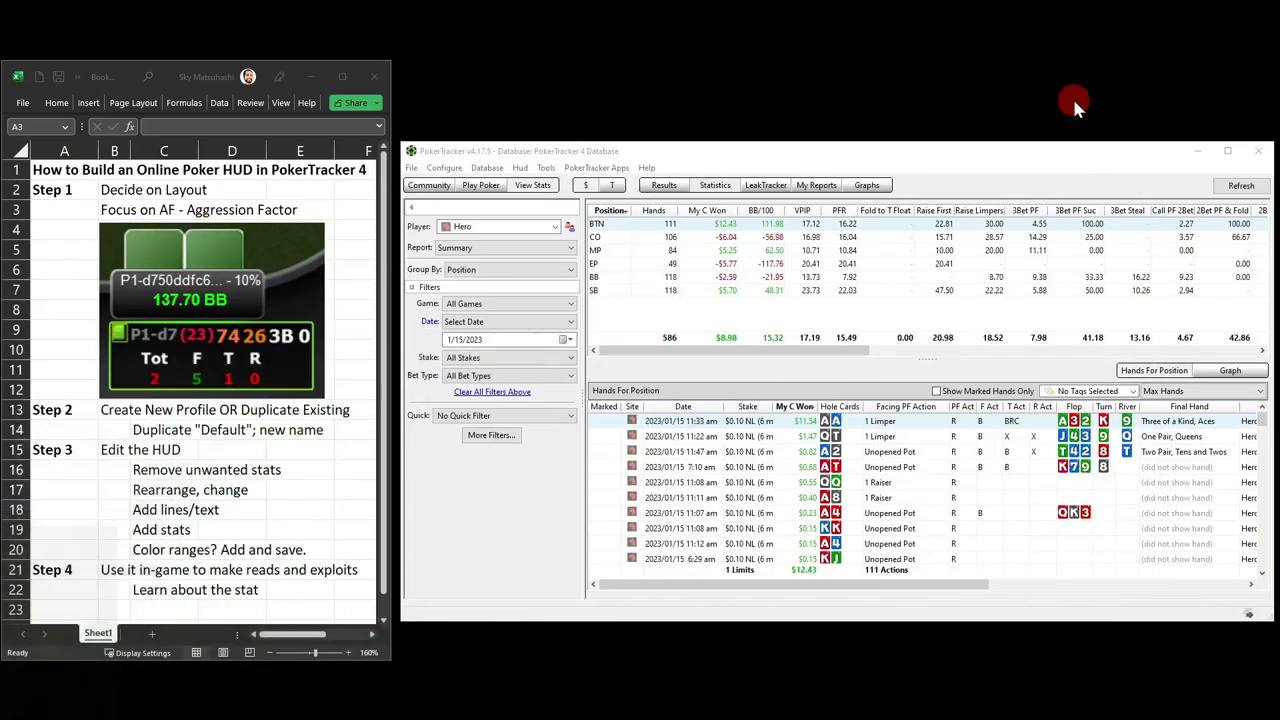
click(521, 168)
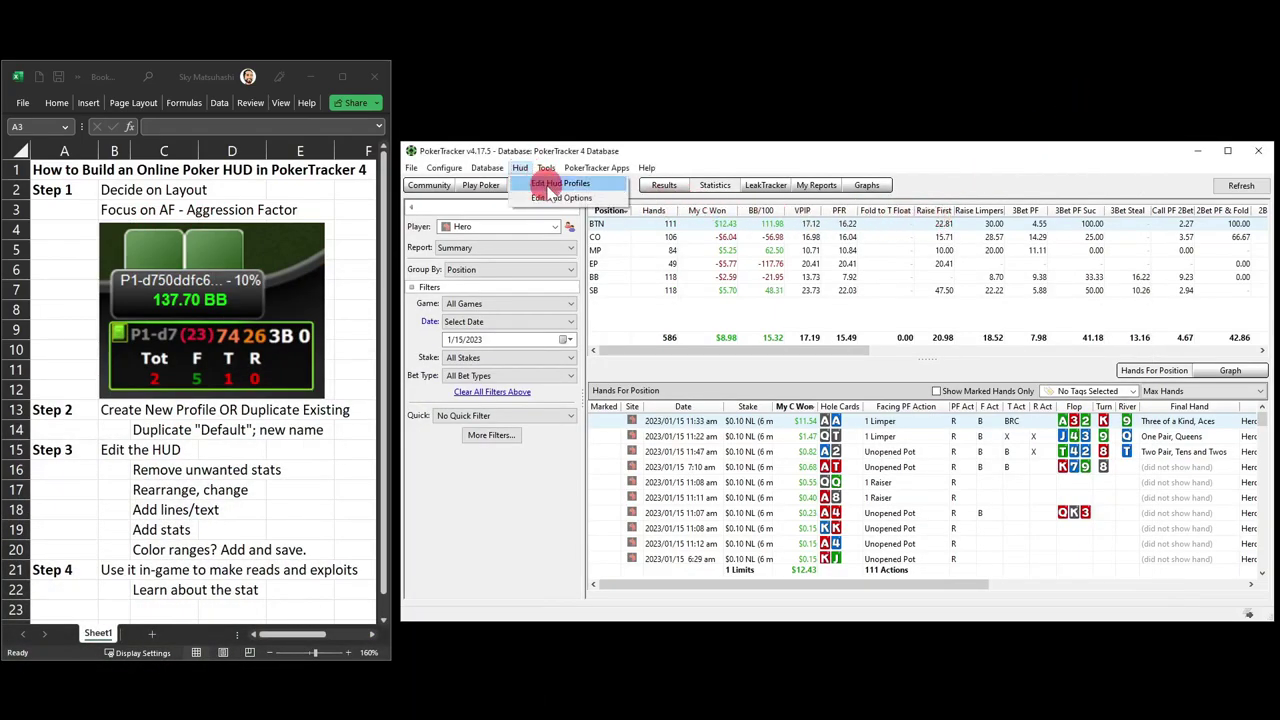
click(548, 185)
drag(500, 95, 518, 77)
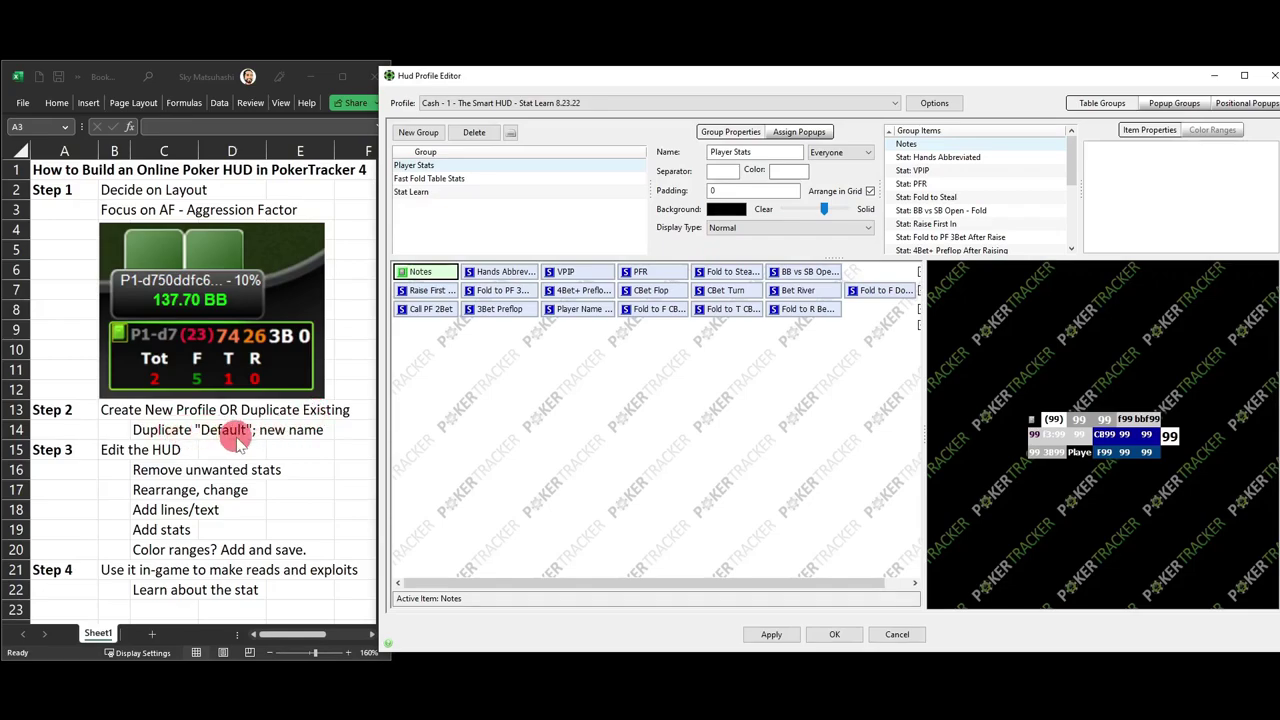
Step: Duplicate the "Cash - Default" HUD profile as a cash profile named "Focus - AF"
click(926, 106)
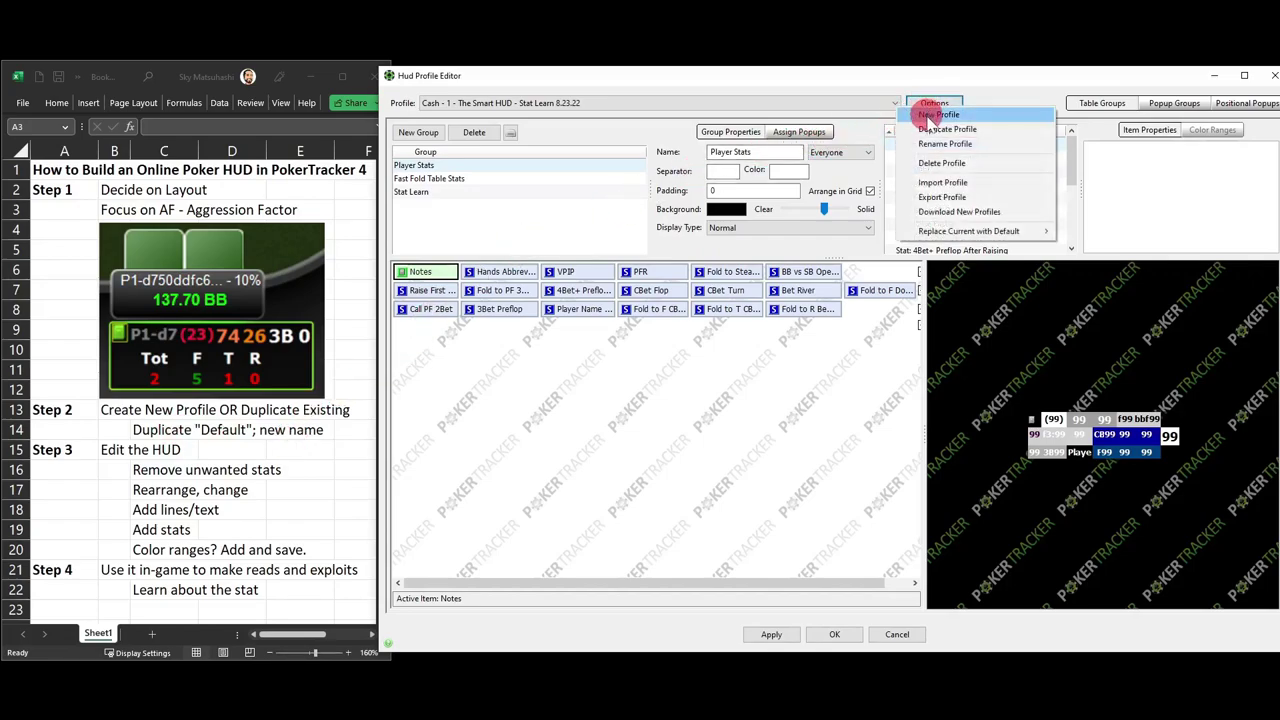
click(770, 105)
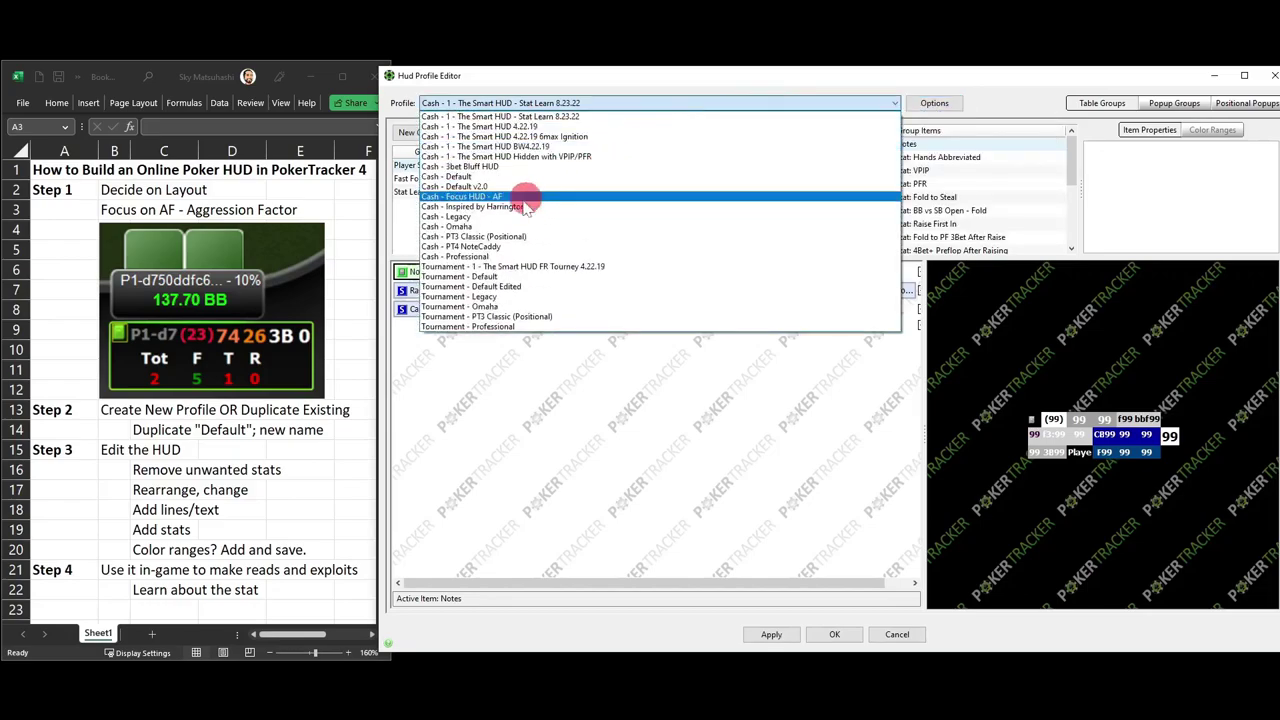
click(482, 178)
click(482, 178)
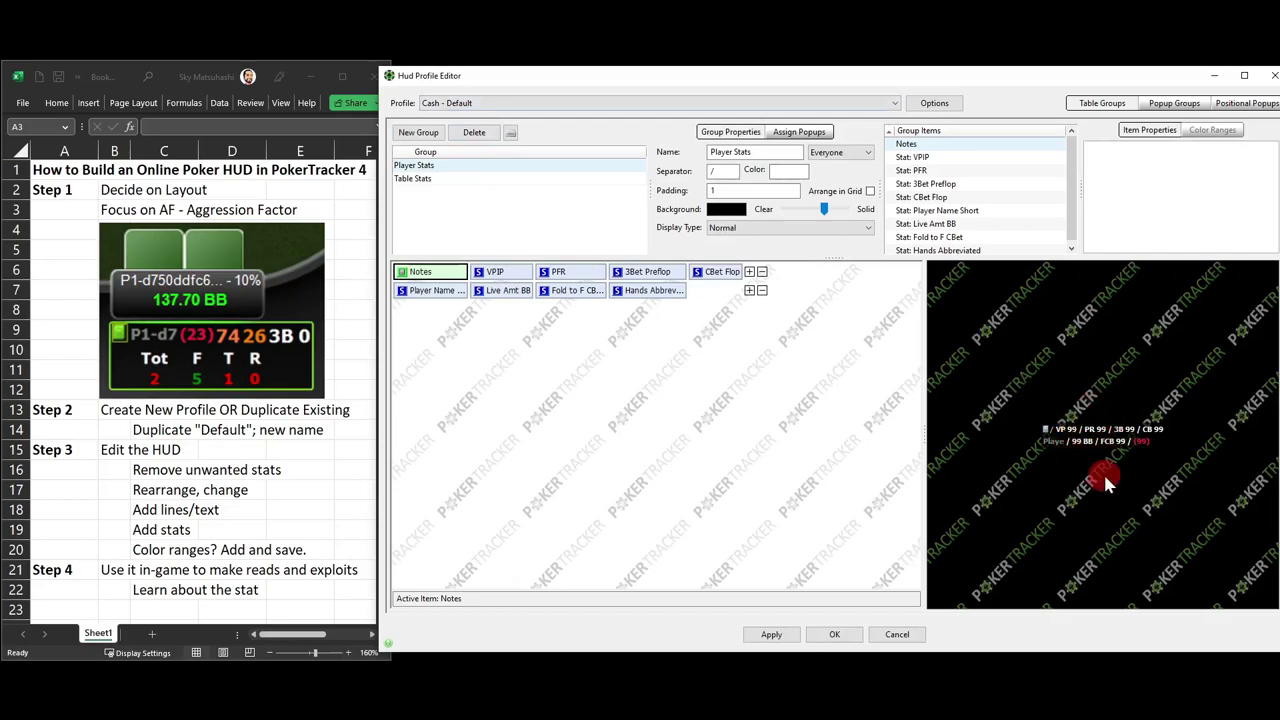
click(934, 104)
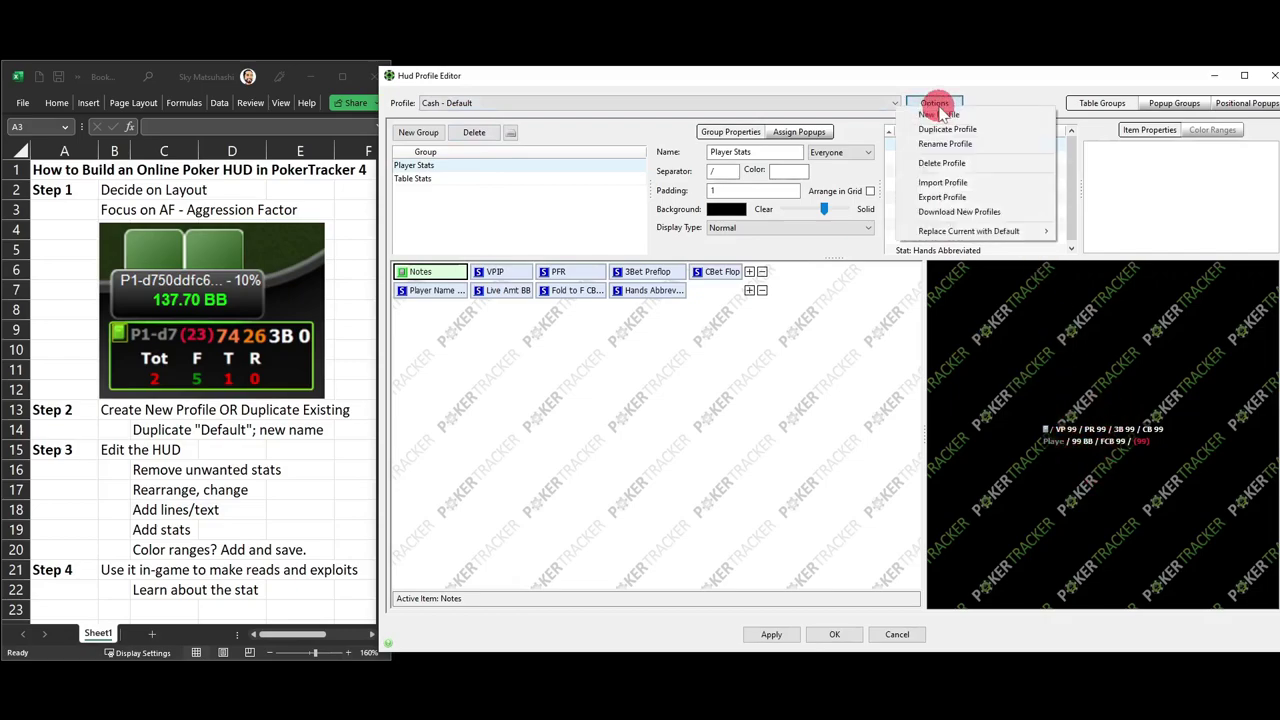
click(940, 129)
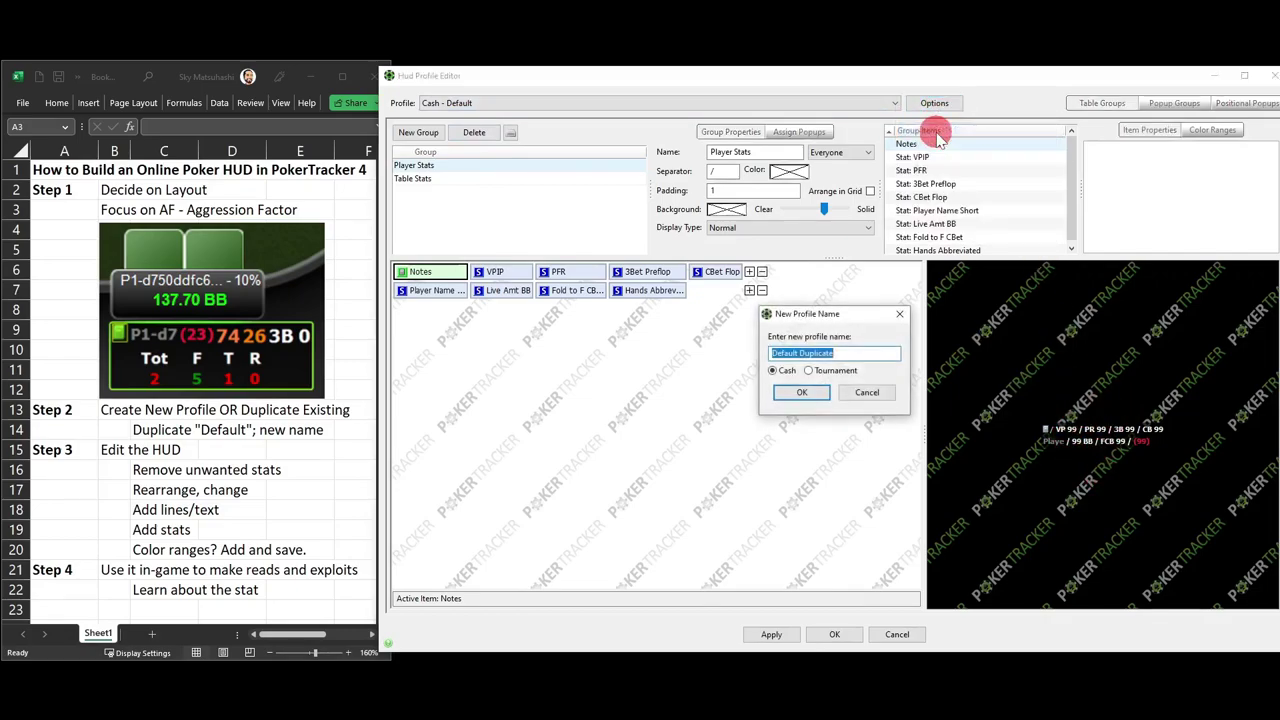
text(Focus - AF)
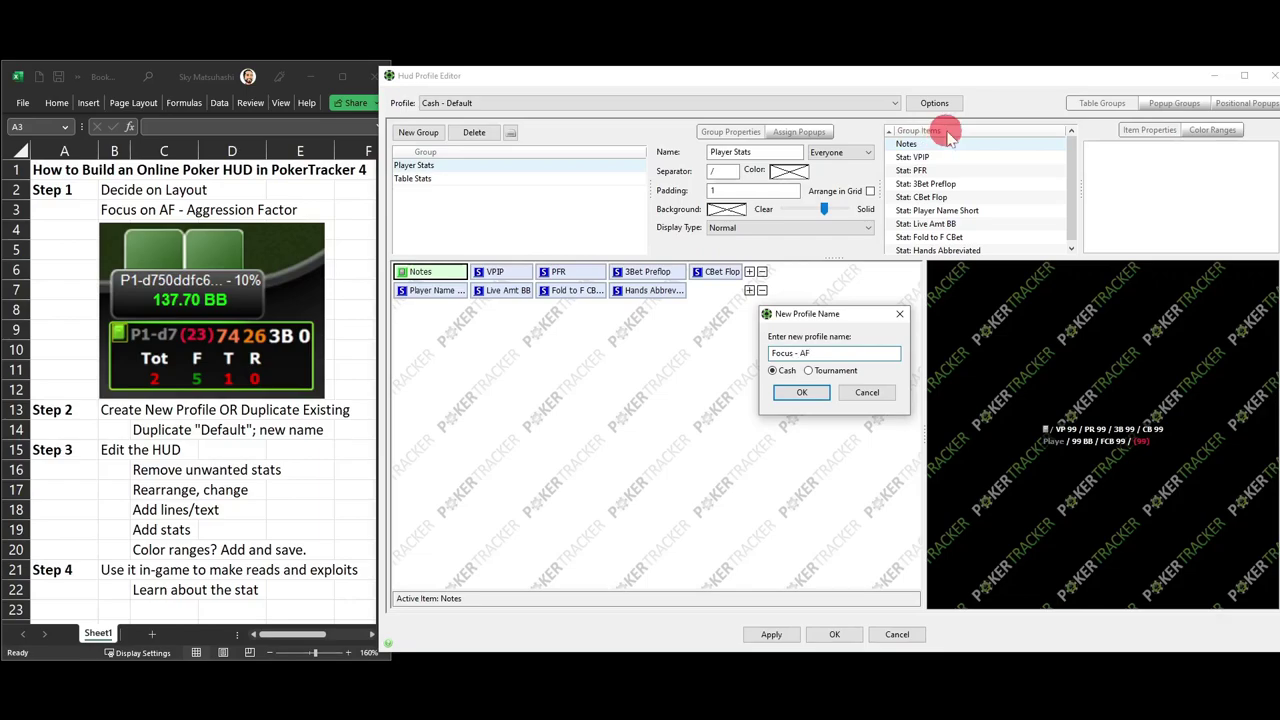
click(802, 393)
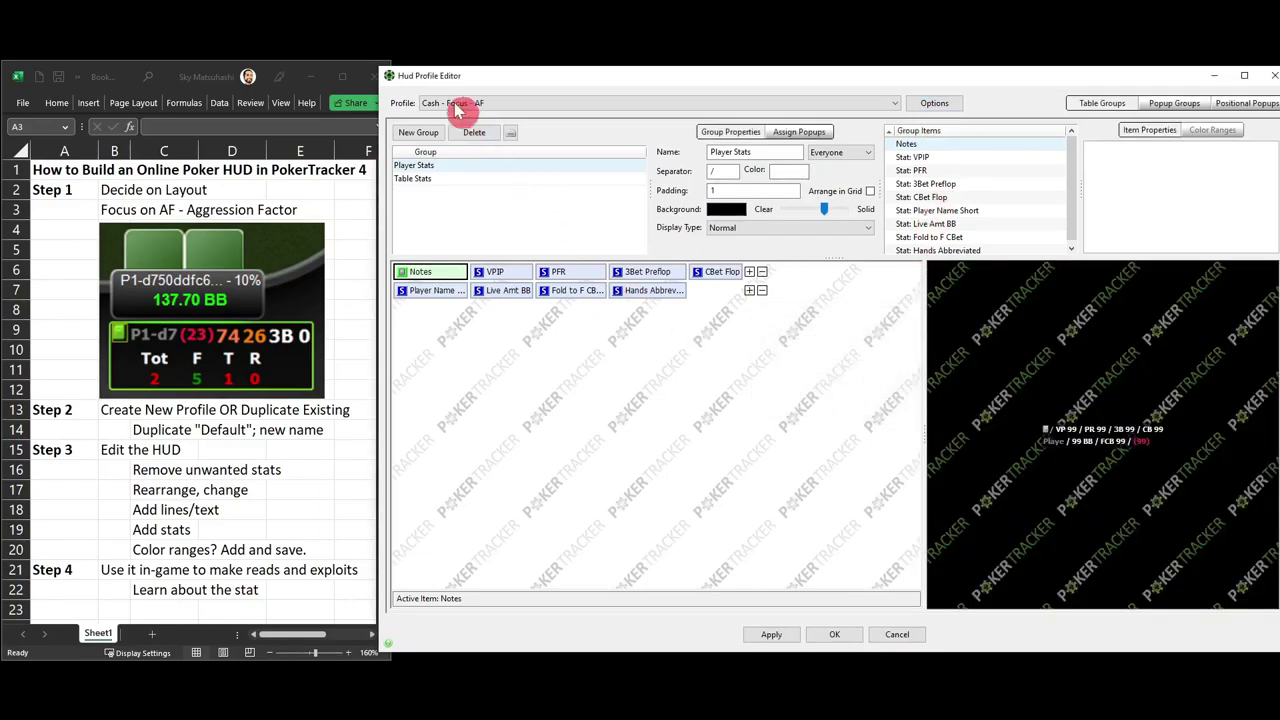
click(490, 104)
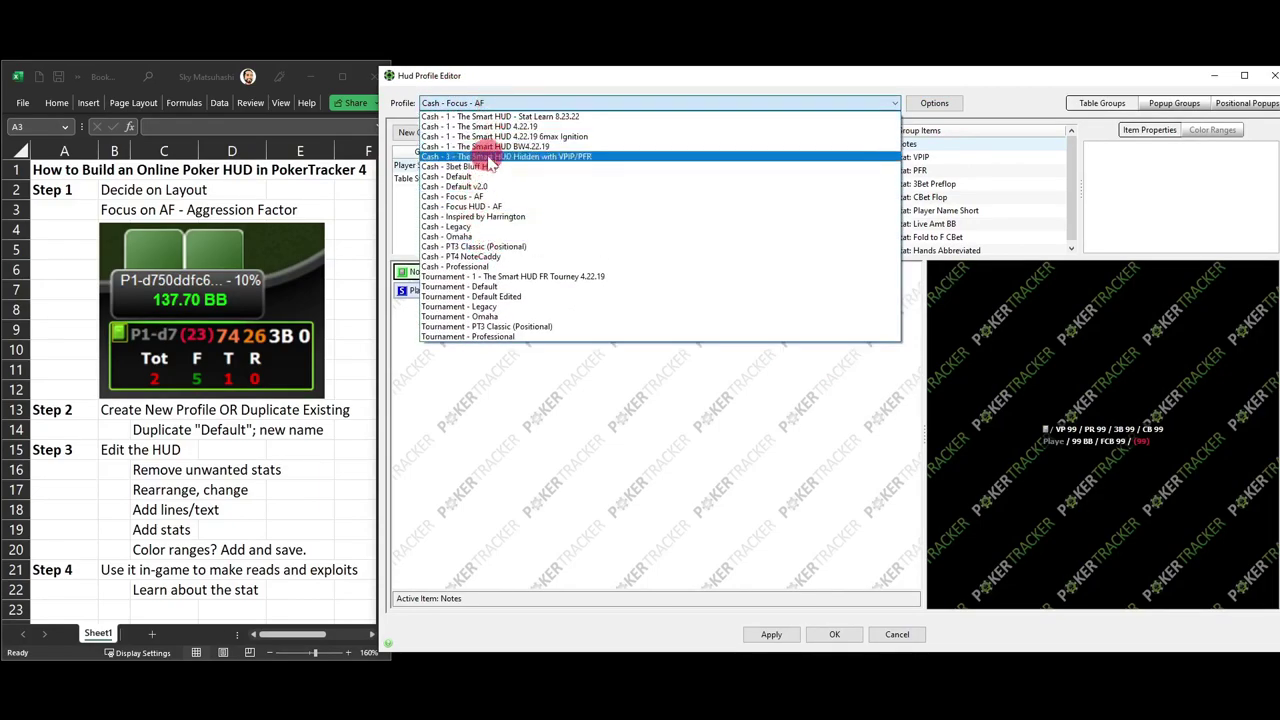
click(525, 101)
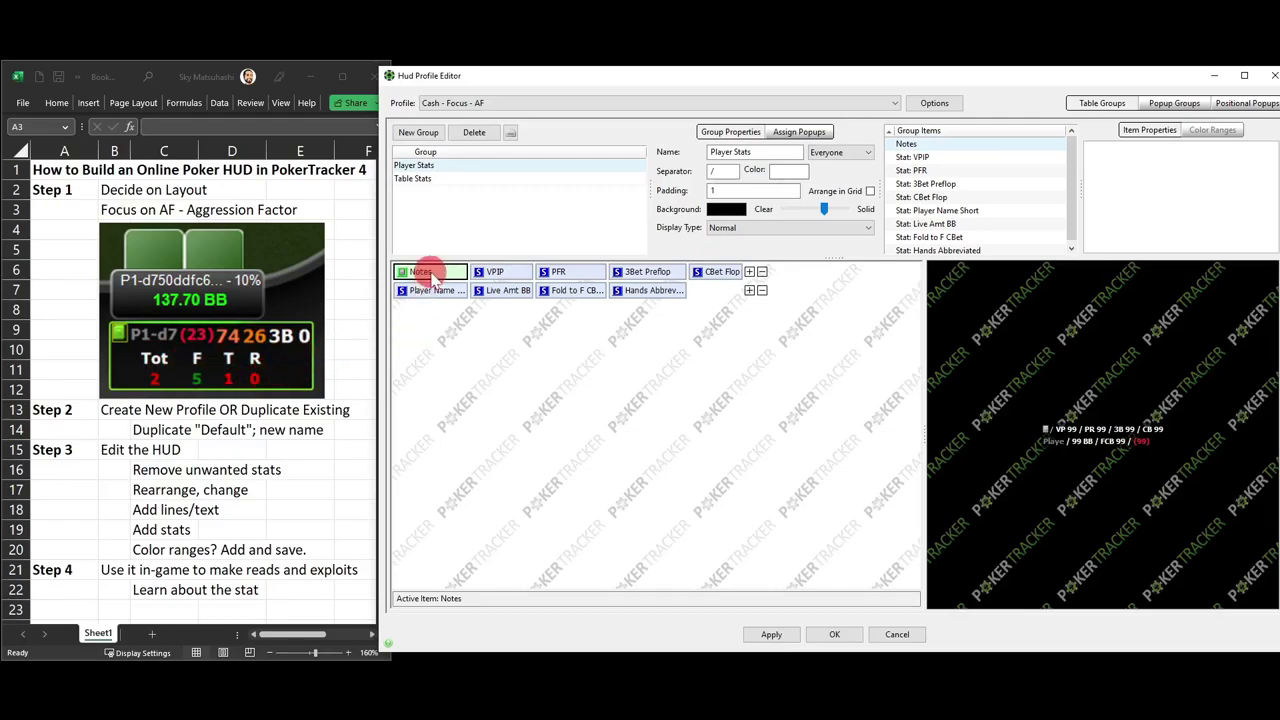
Step: Remove the CBet Flop, Fold to F CBet and Live Amt BB stats from the Player Stats group
click(722, 273)
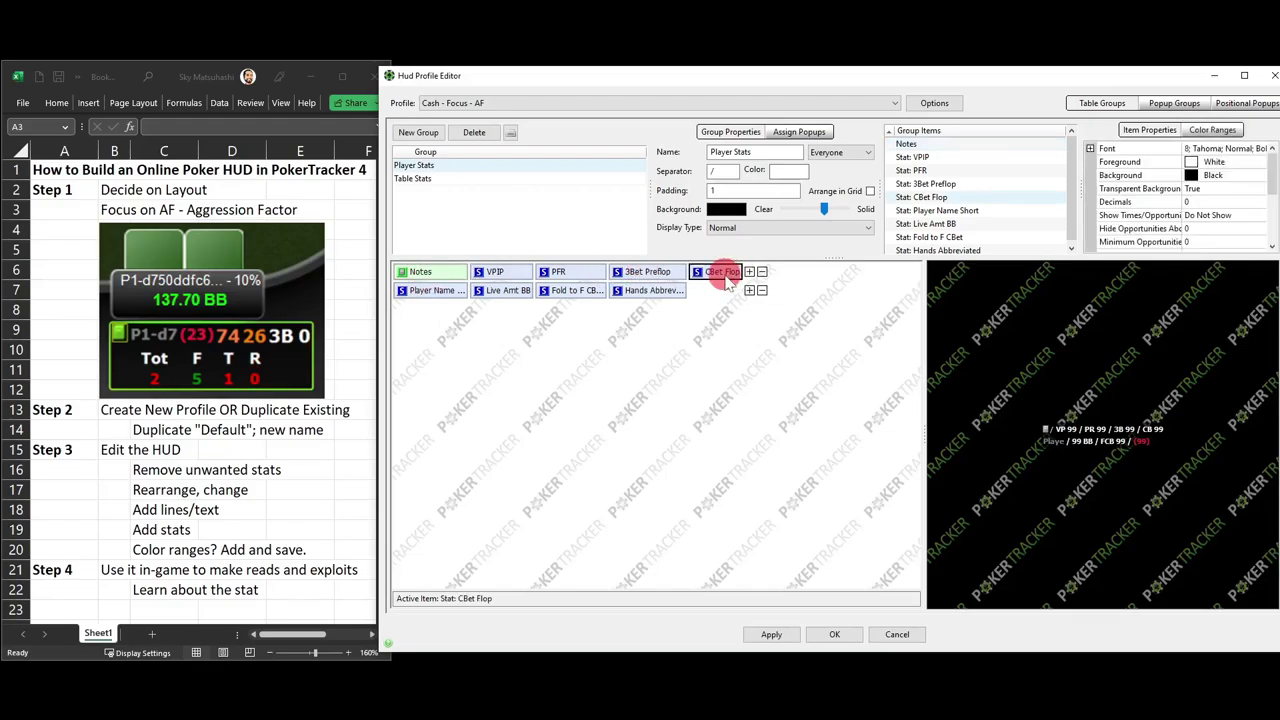
key(Delete)
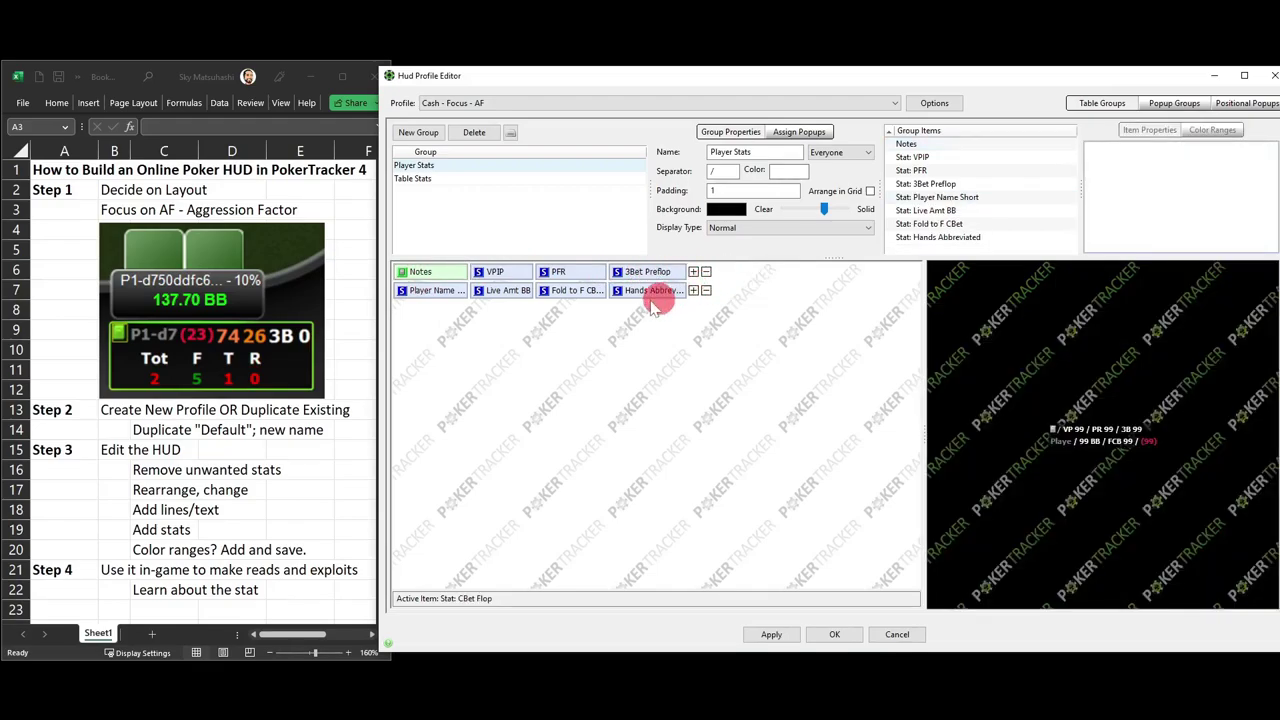
click(575, 291)
key(Delete)
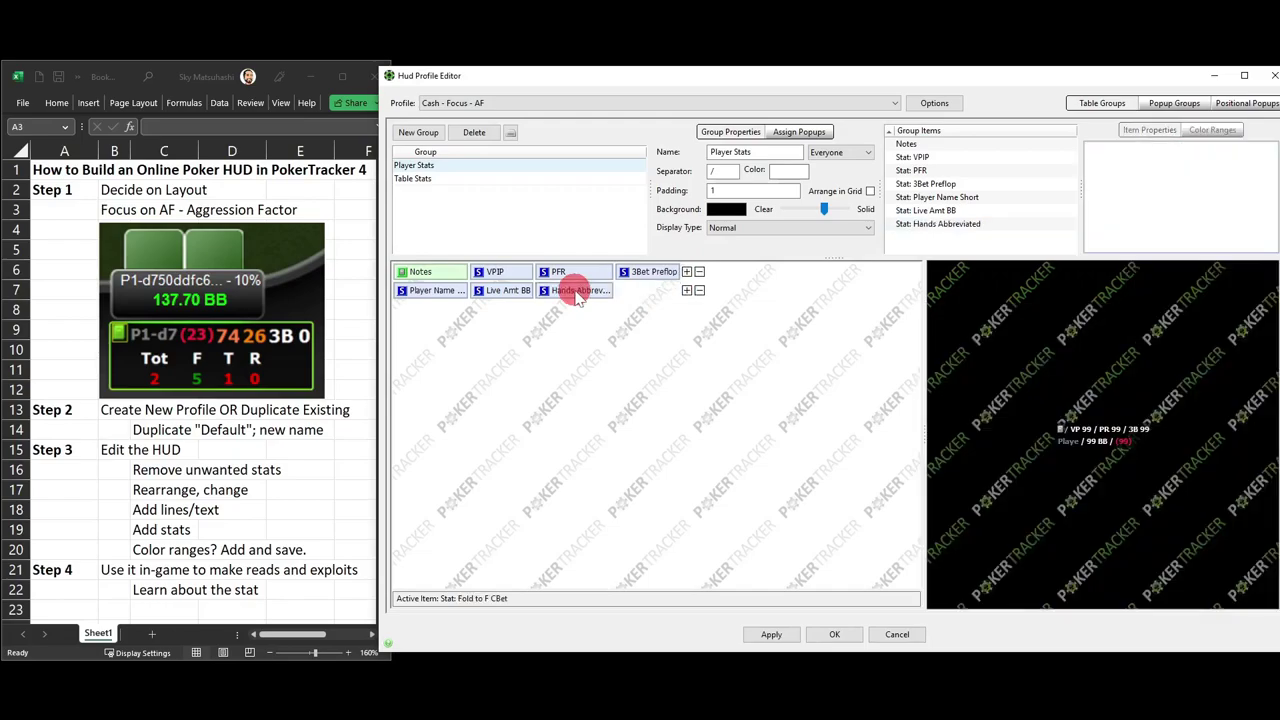
click(509, 295)
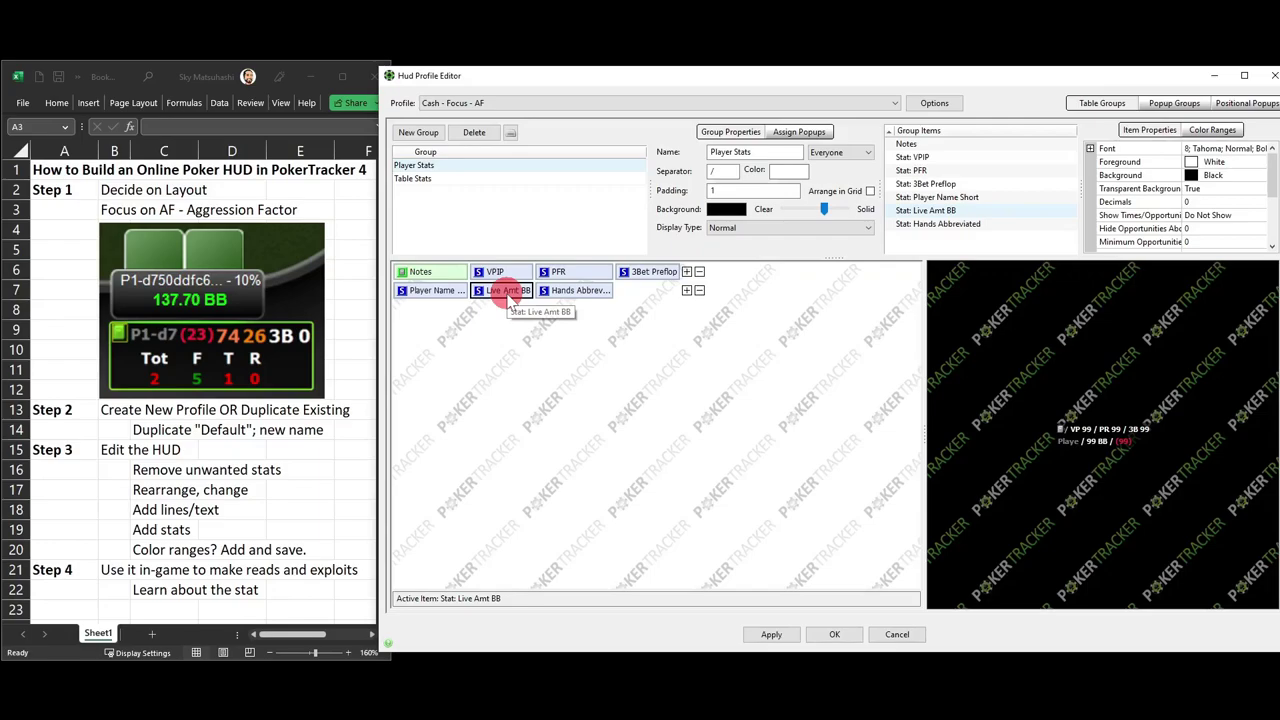
key(Delete)
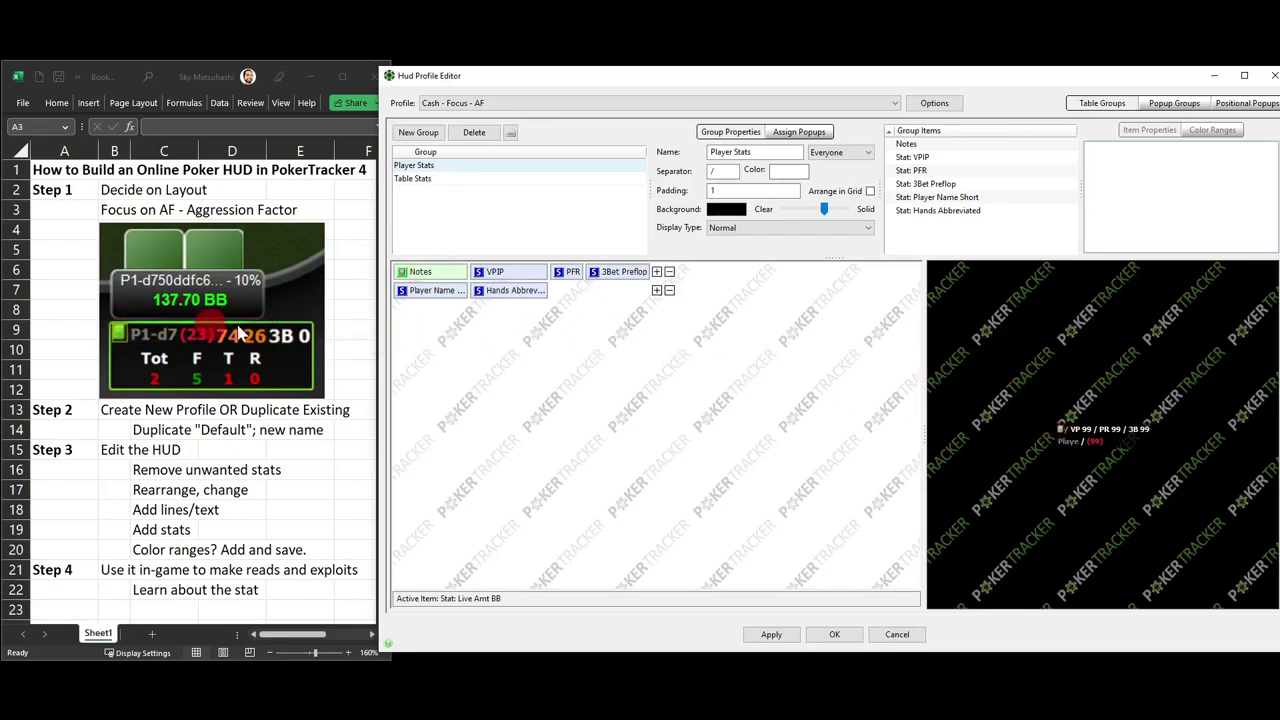
Step: Move the Player Name Short and Hands Abbreviated stats to the first line, in that order between Notes and VPIP
drag(434, 300, 453, 278)
click(429, 296)
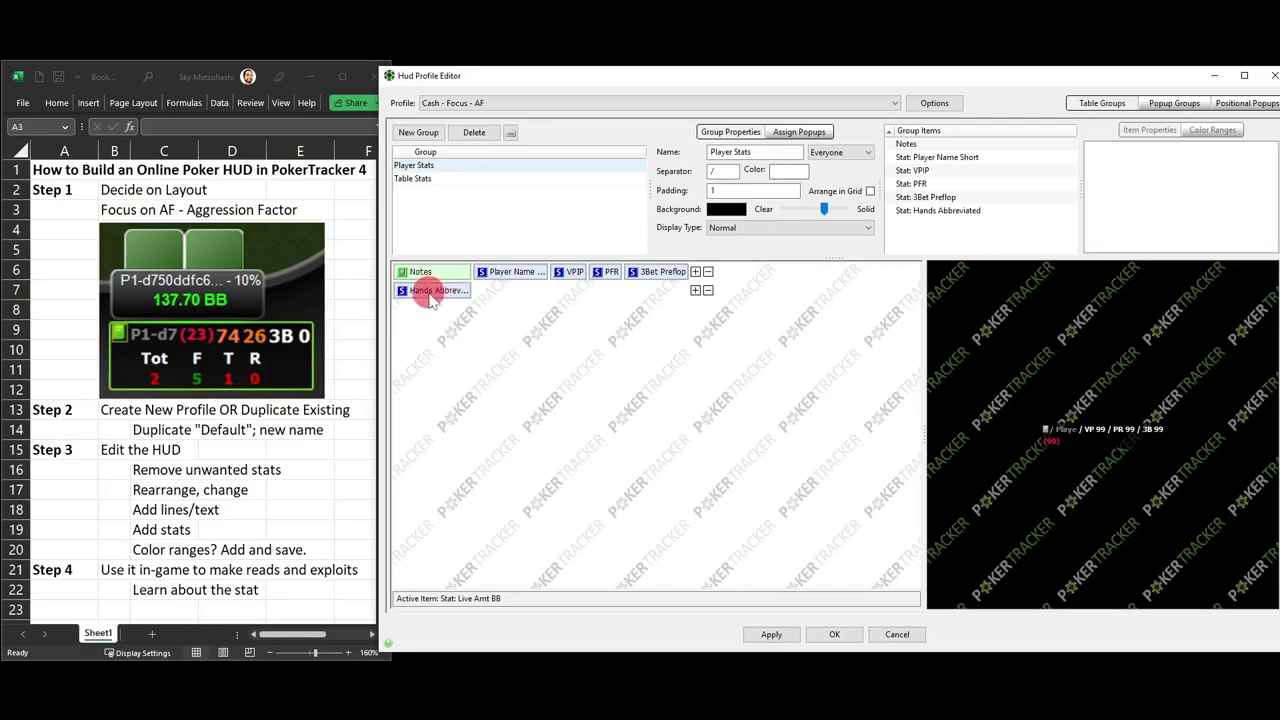
drag(430, 300, 537, 282)
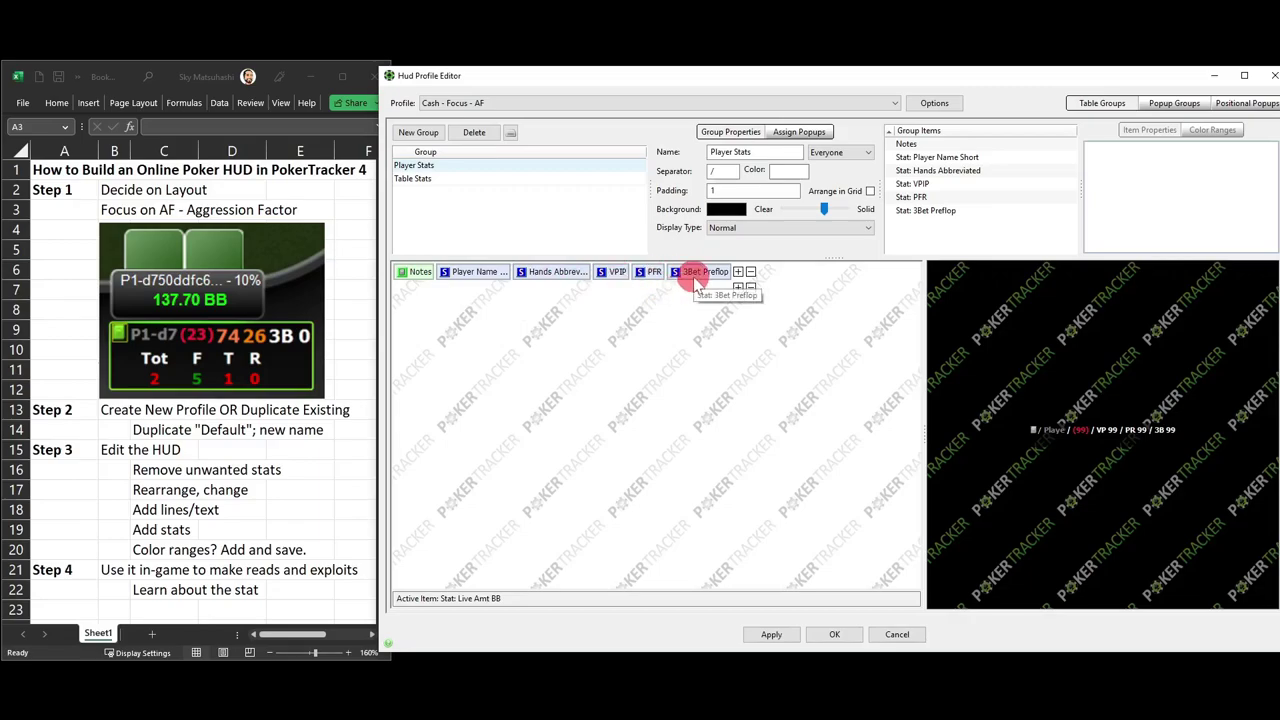
Step: Clear the separator of the Player Stats group and arrange its items in a grid
click(170, 496)
click(170, 494)
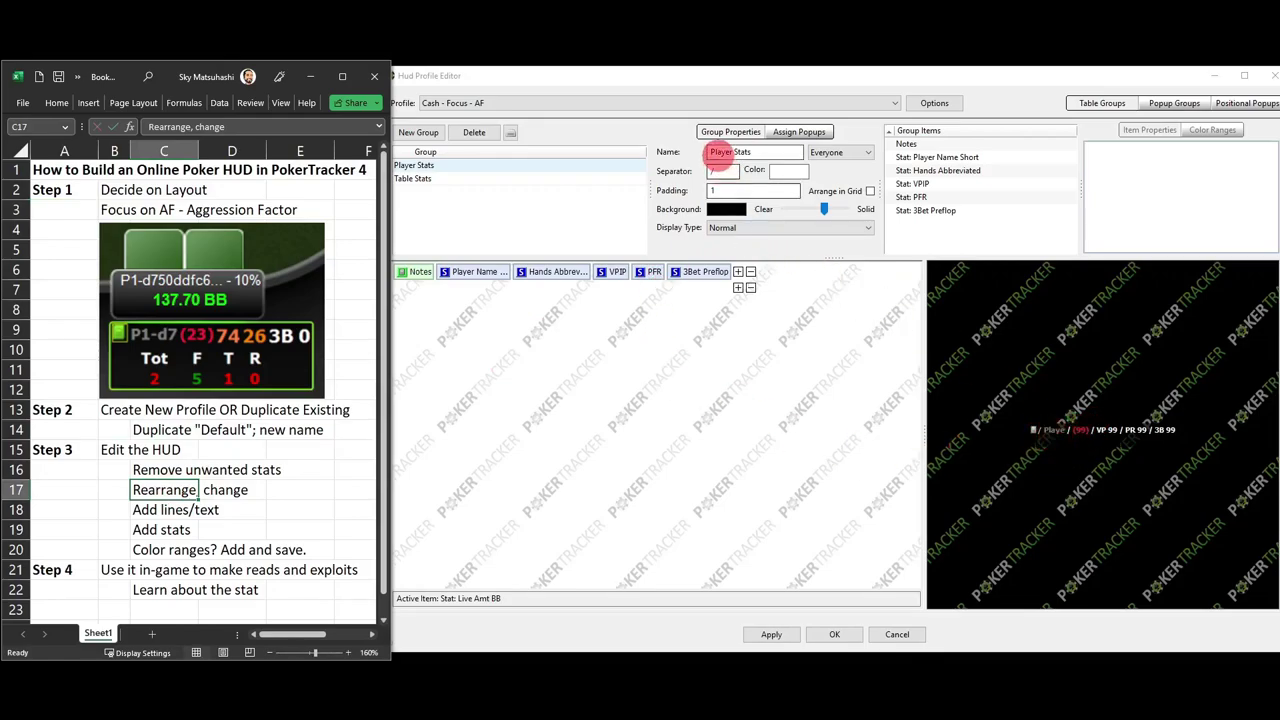
click(712, 170)
key(BackSpace)
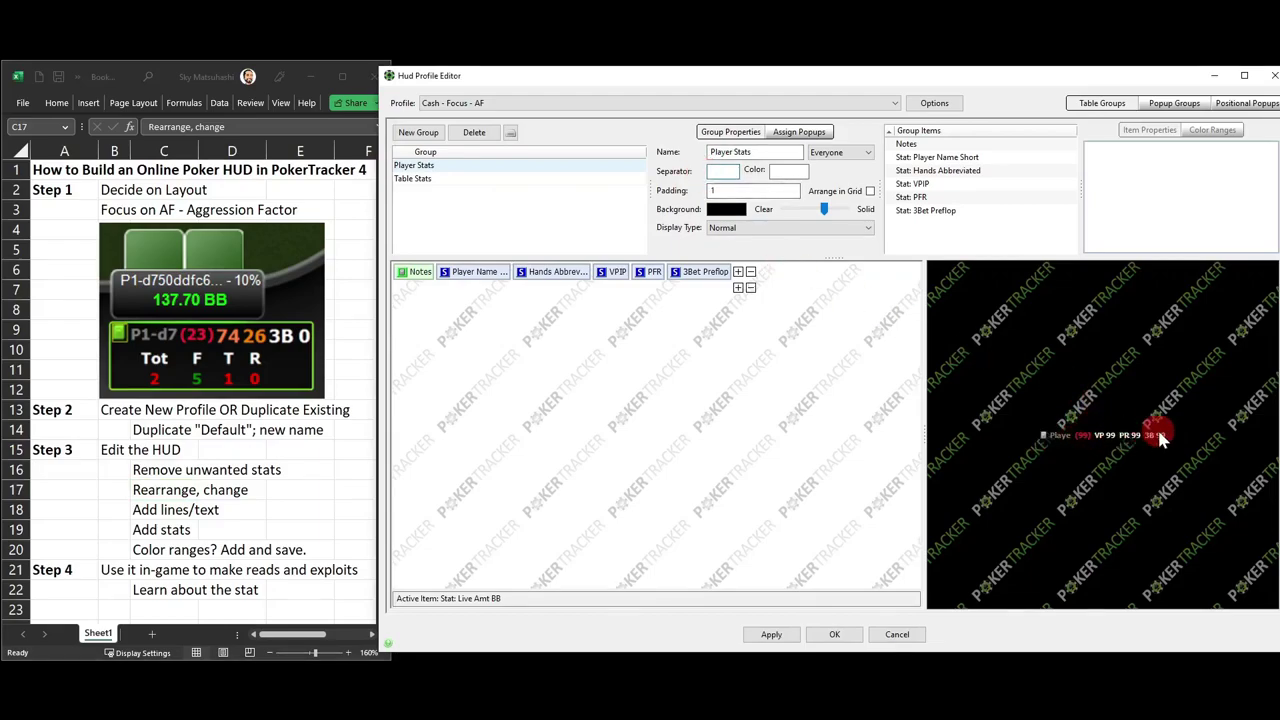
click(870, 192)
Step: Add the text items "Tot" and "F" to the second line of the Player Stats group
click(160, 511)
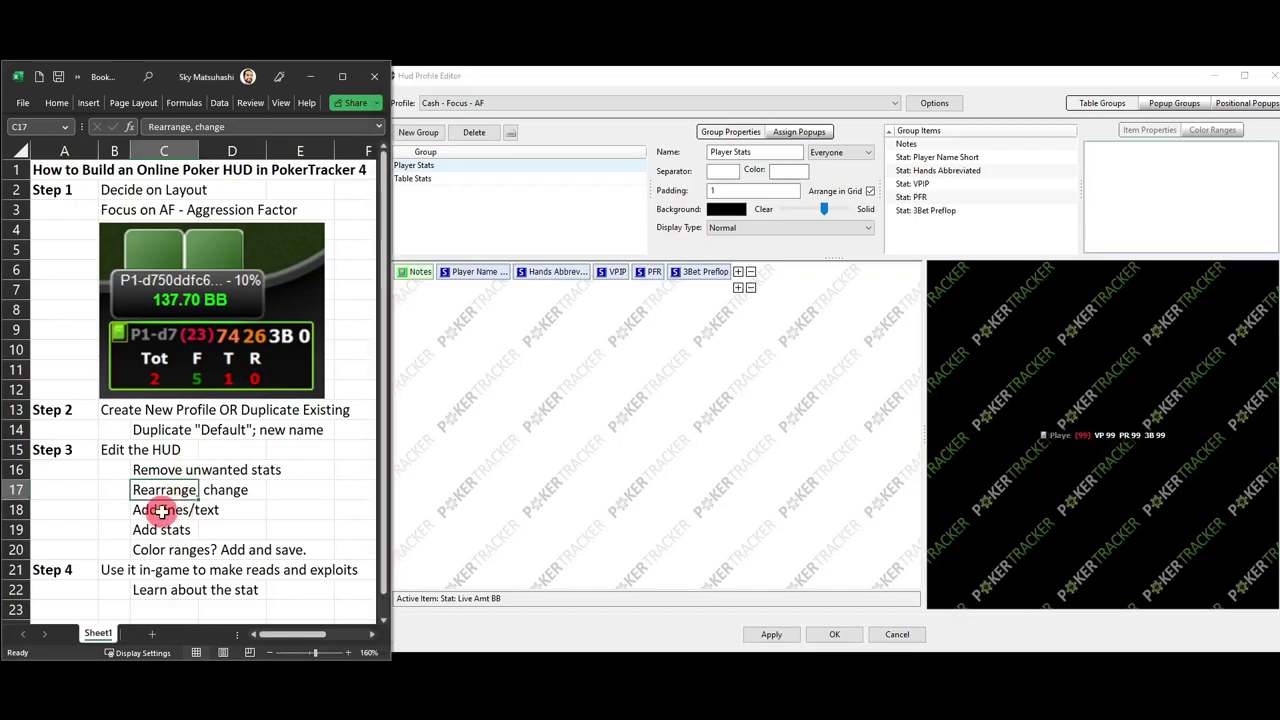
click(160, 511)
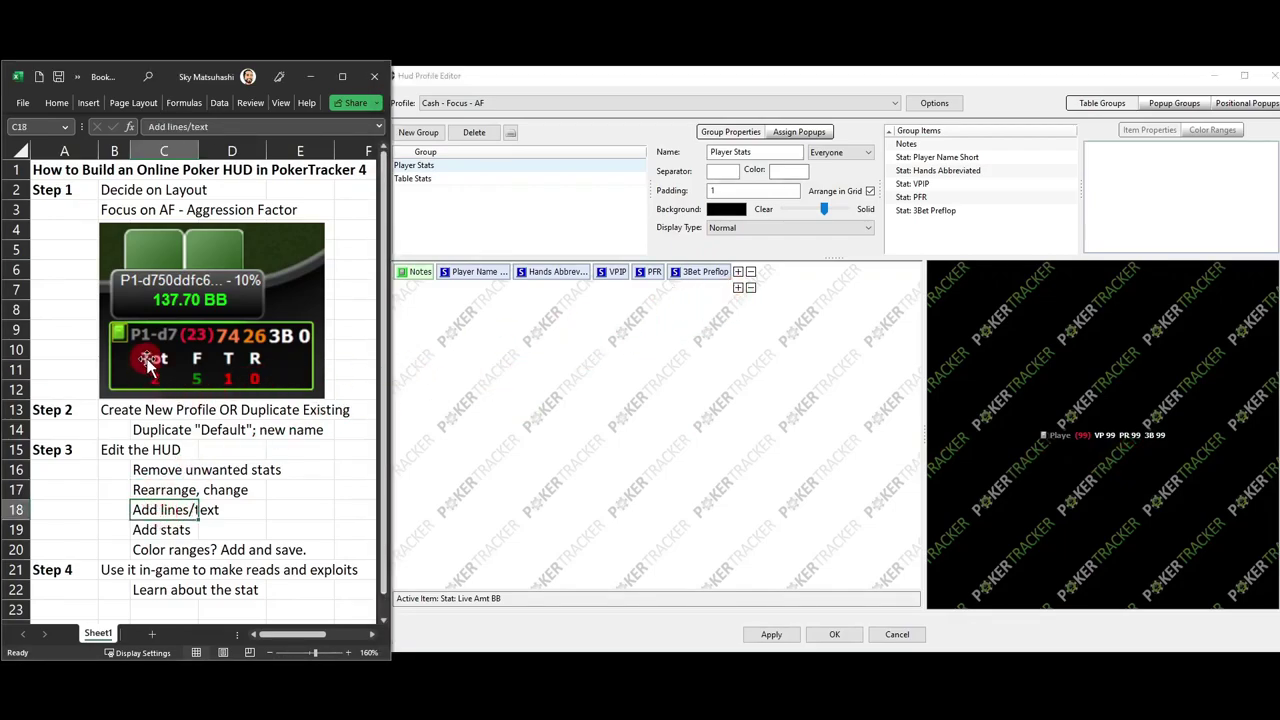
click(738, 287)
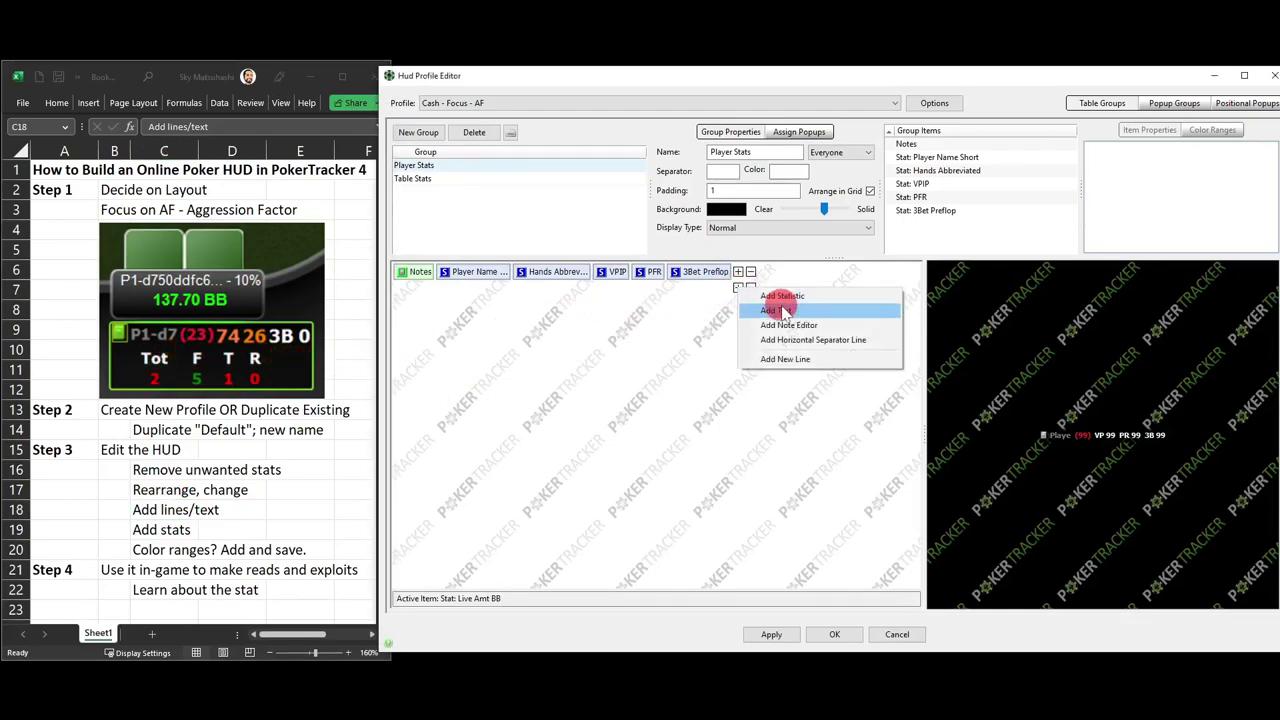
click(783, 311)
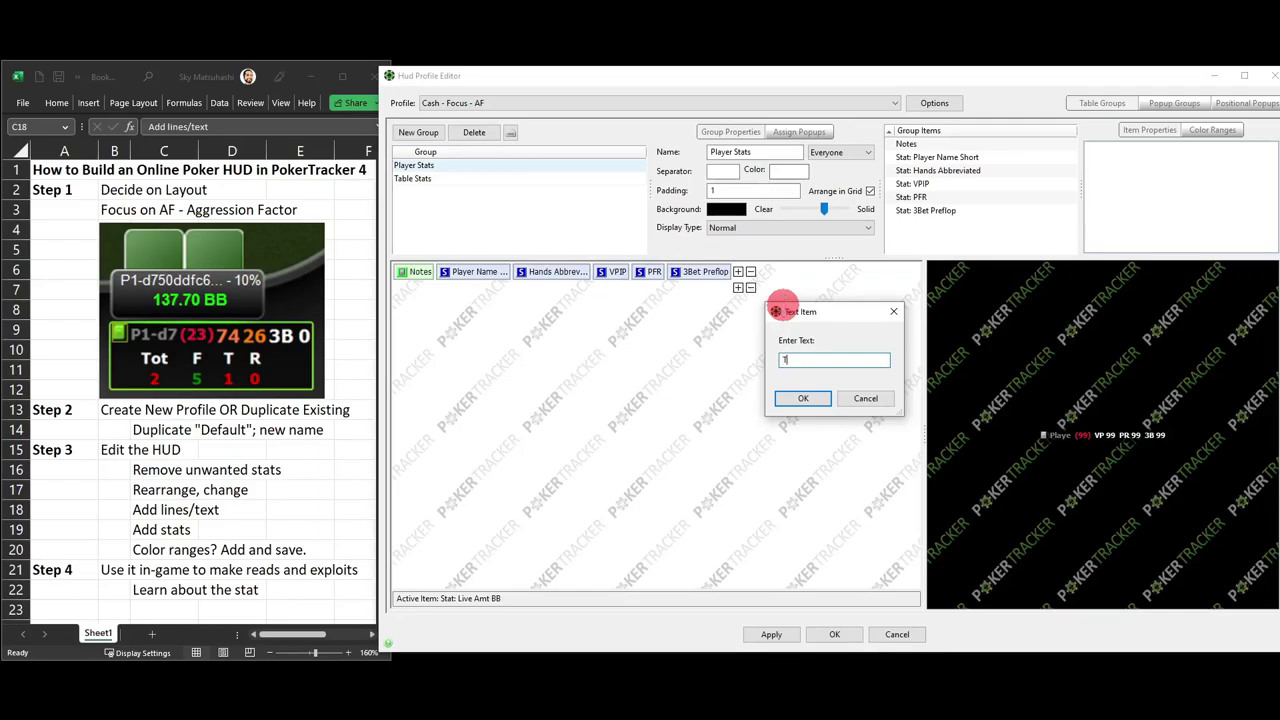
click(791, 396)
click(738, 290)
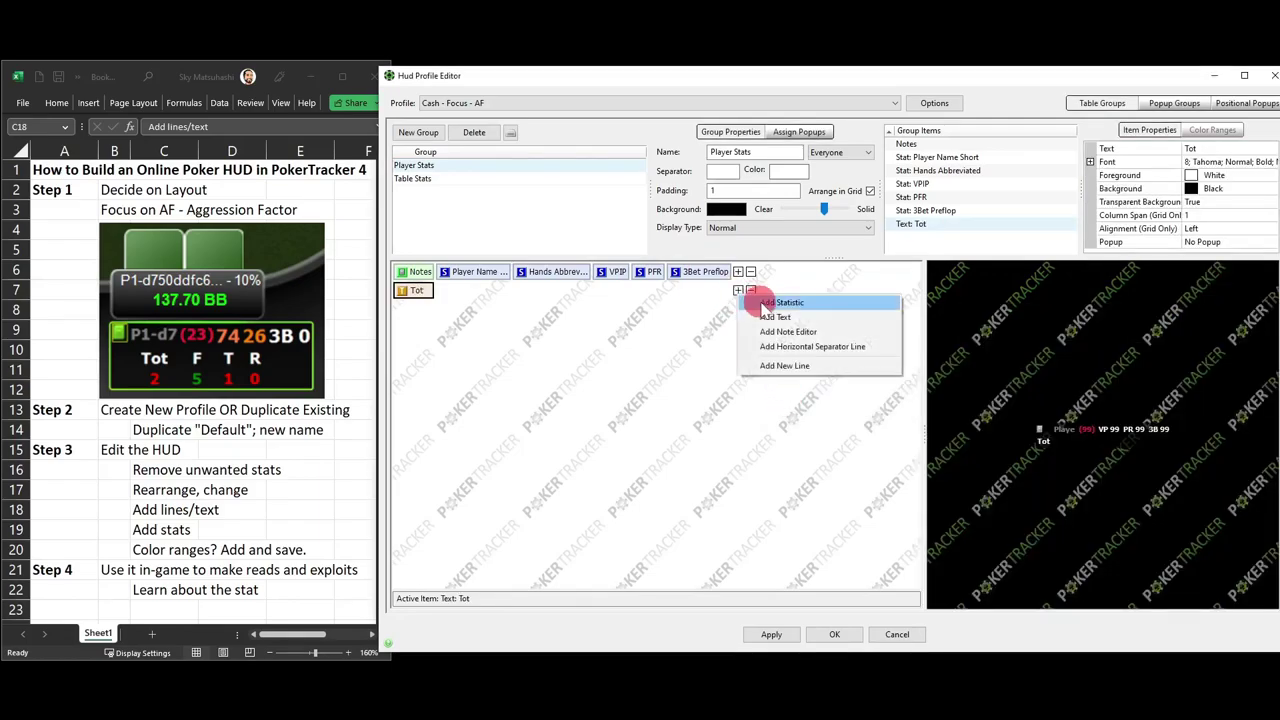
click(775, 317)
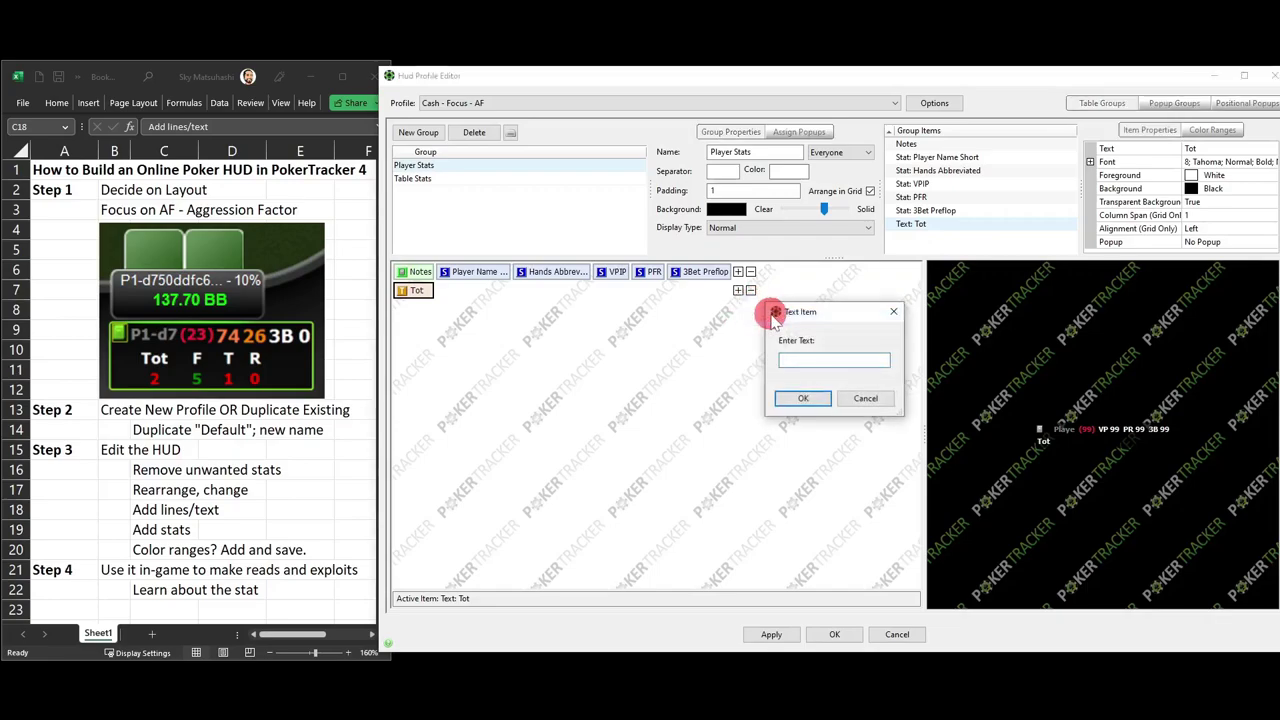
text(F)
click(802, 397)
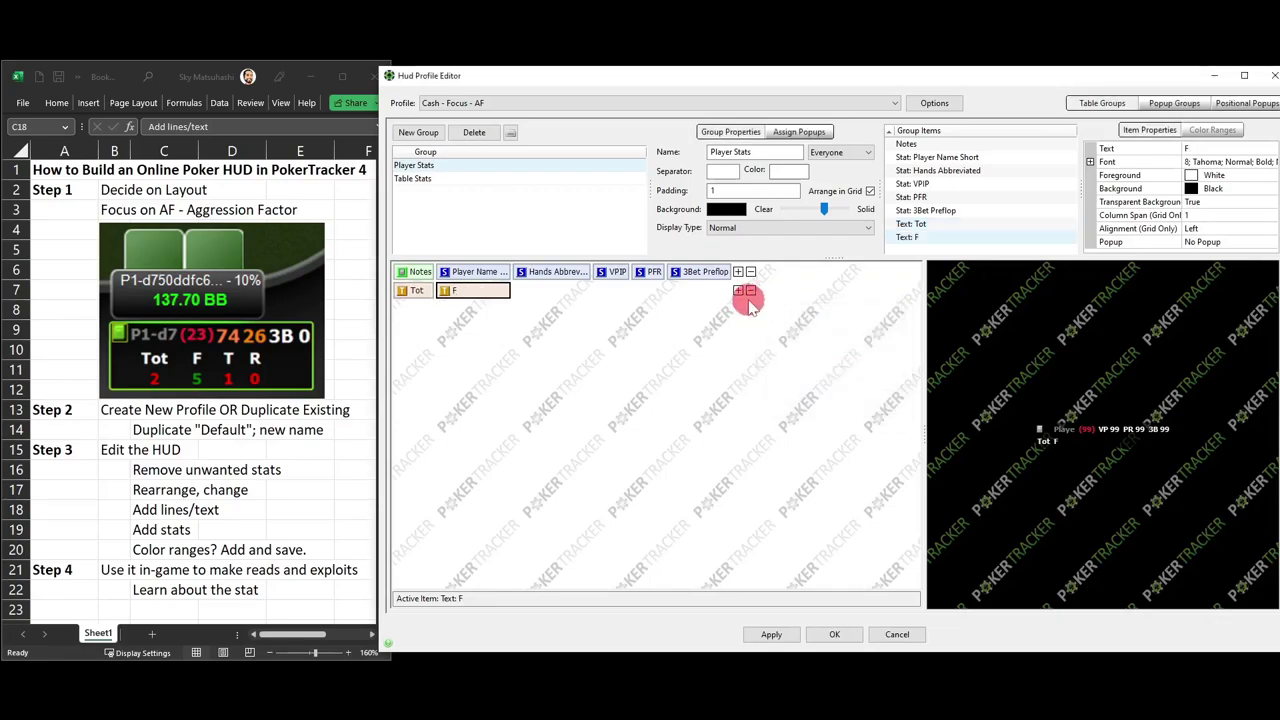
Step: Add the text items "T" and "R" after "F" on the second line of the group
click(739, 291)
click(777, 315)
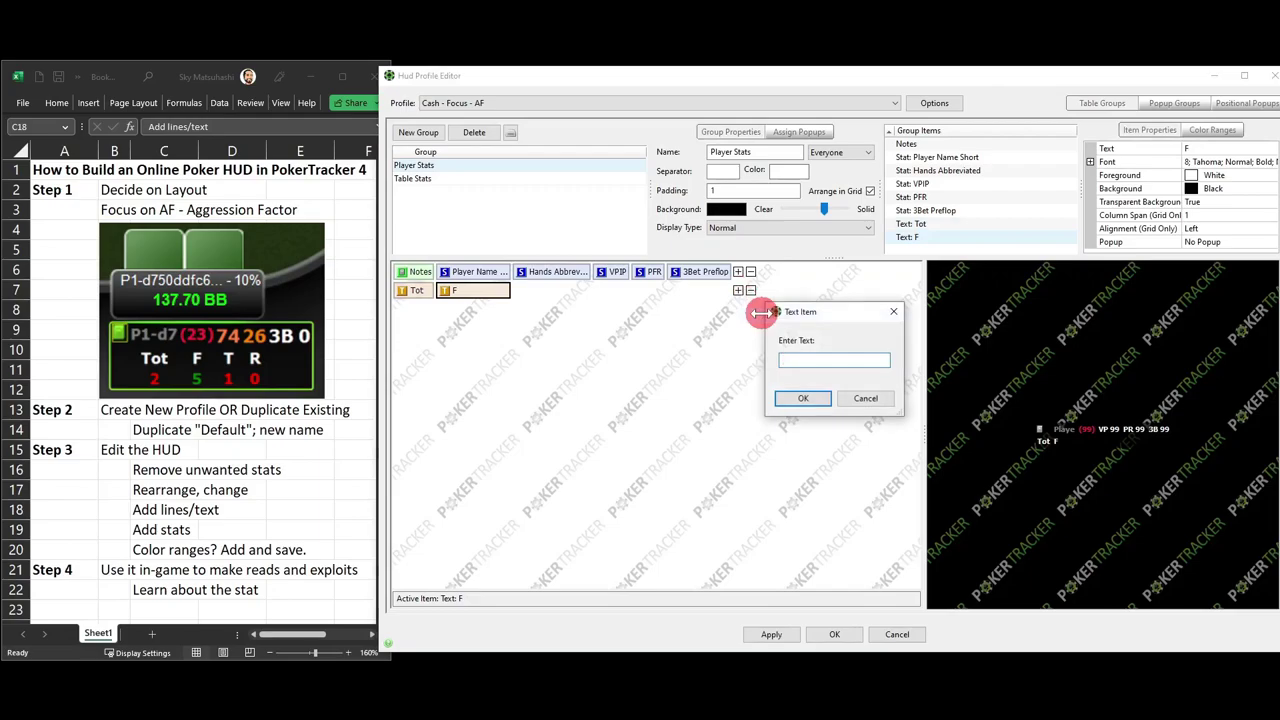
click(786, 366)
text(T)
click(802, 398)
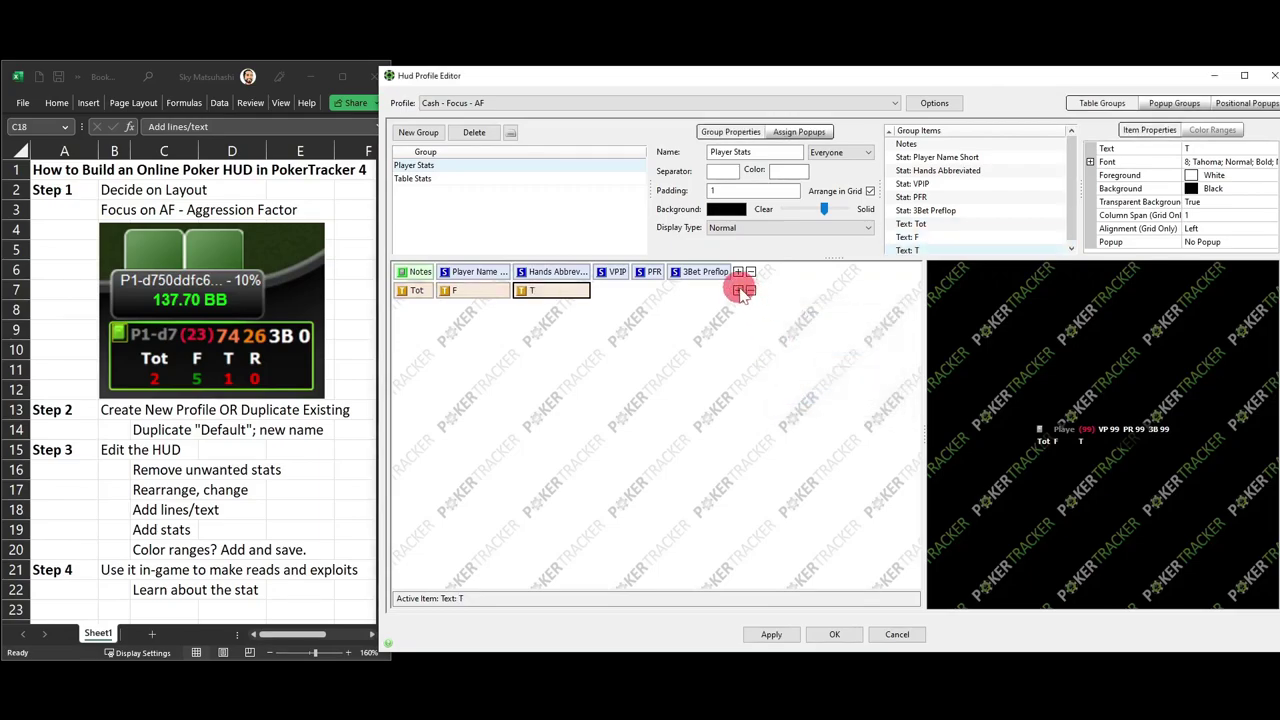
click(739, 291)
click(760, 314)
text(R)
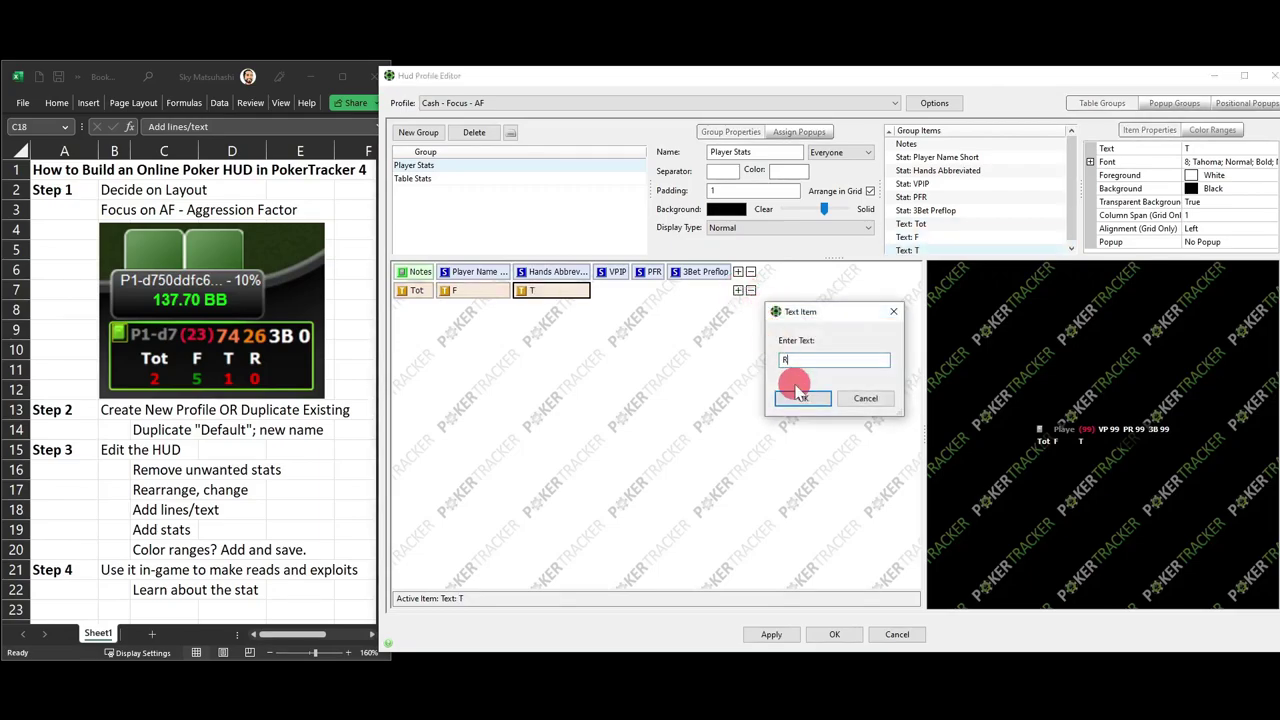
click(802, 398)
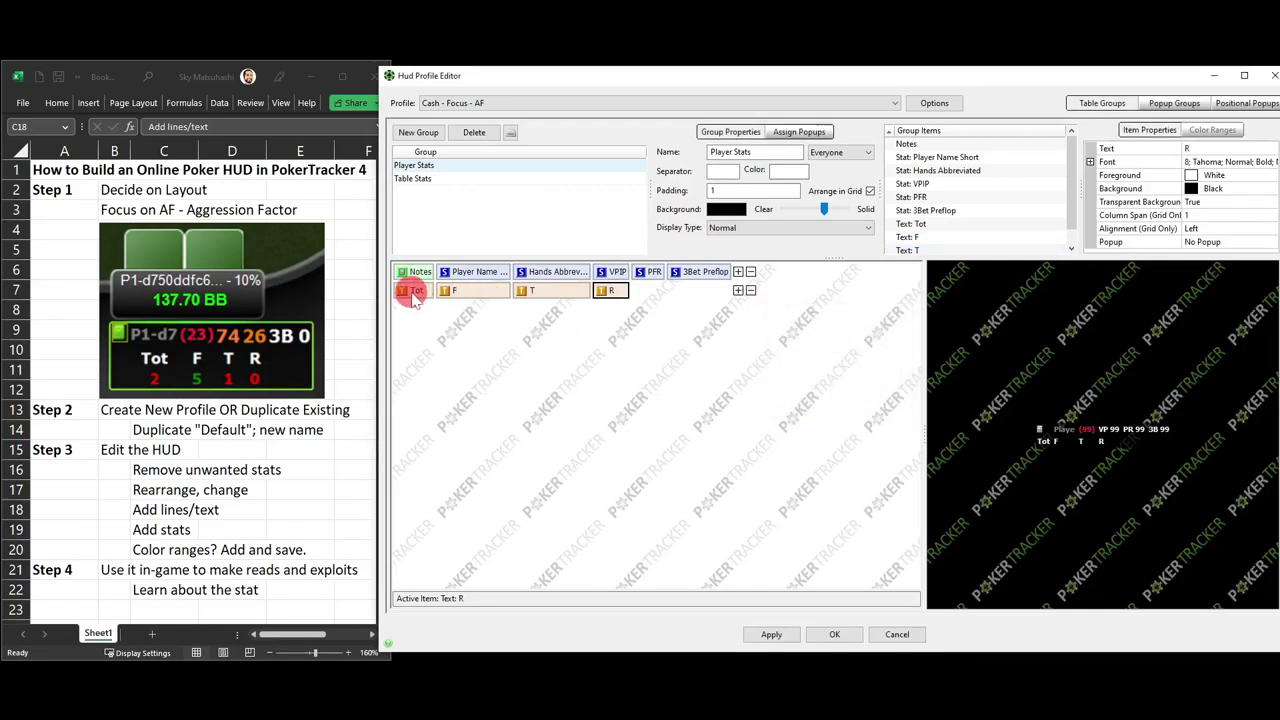
mouse_move(414, 300)
mouse_down()
mouse_move(602, 292)
mouse_move(605, 308)
mouse_up()
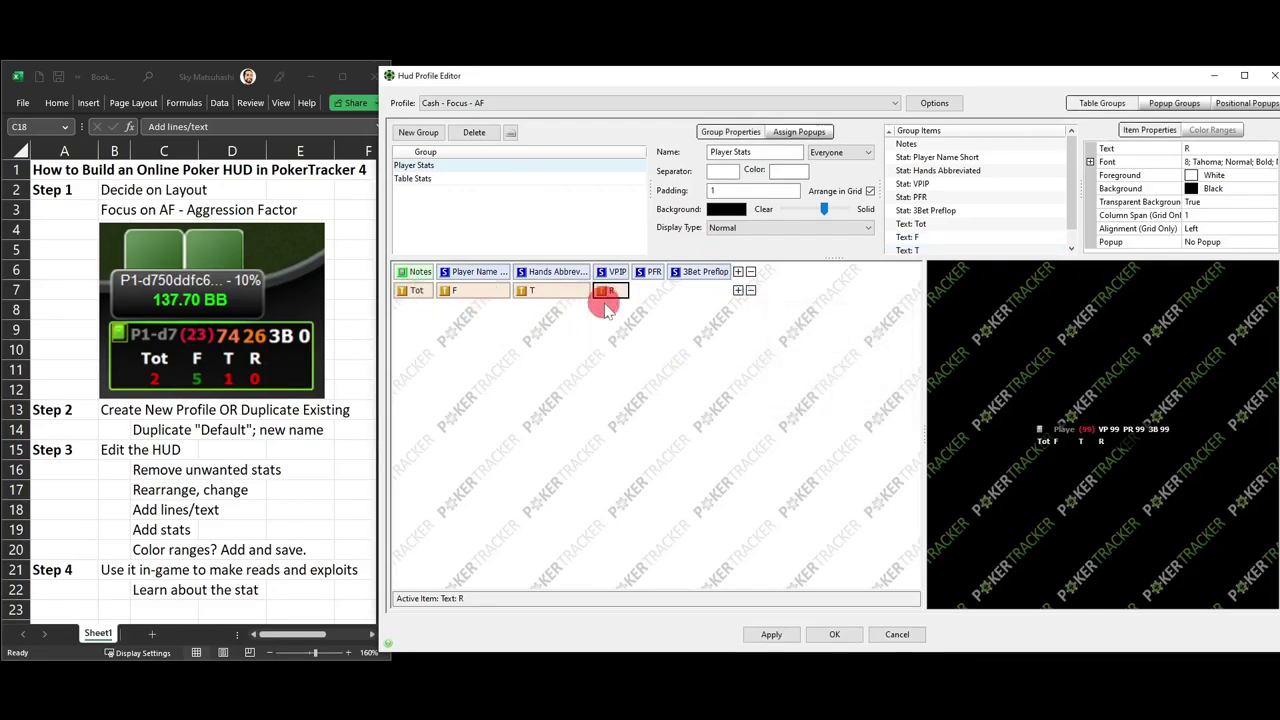
Step: Add a new third line to the Player Stats group below the Tot, F, T and R labels
drag(605, 308, 714, 303)
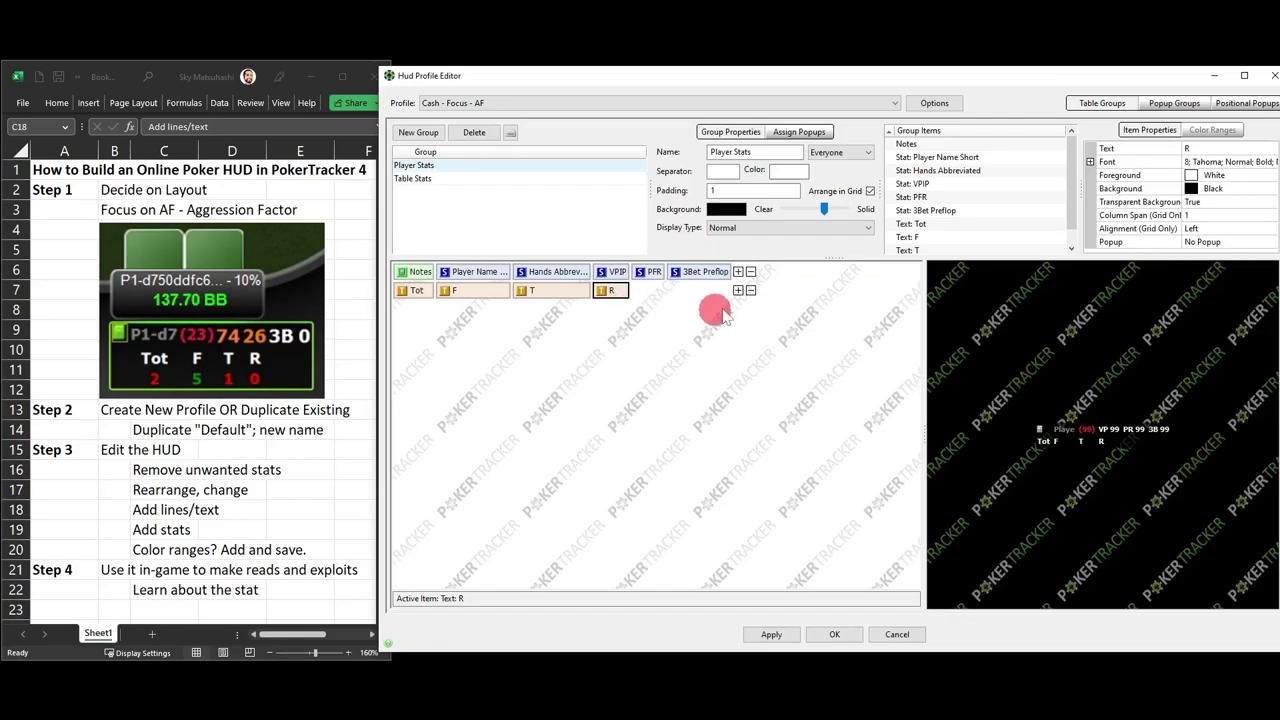
click(738, 291)
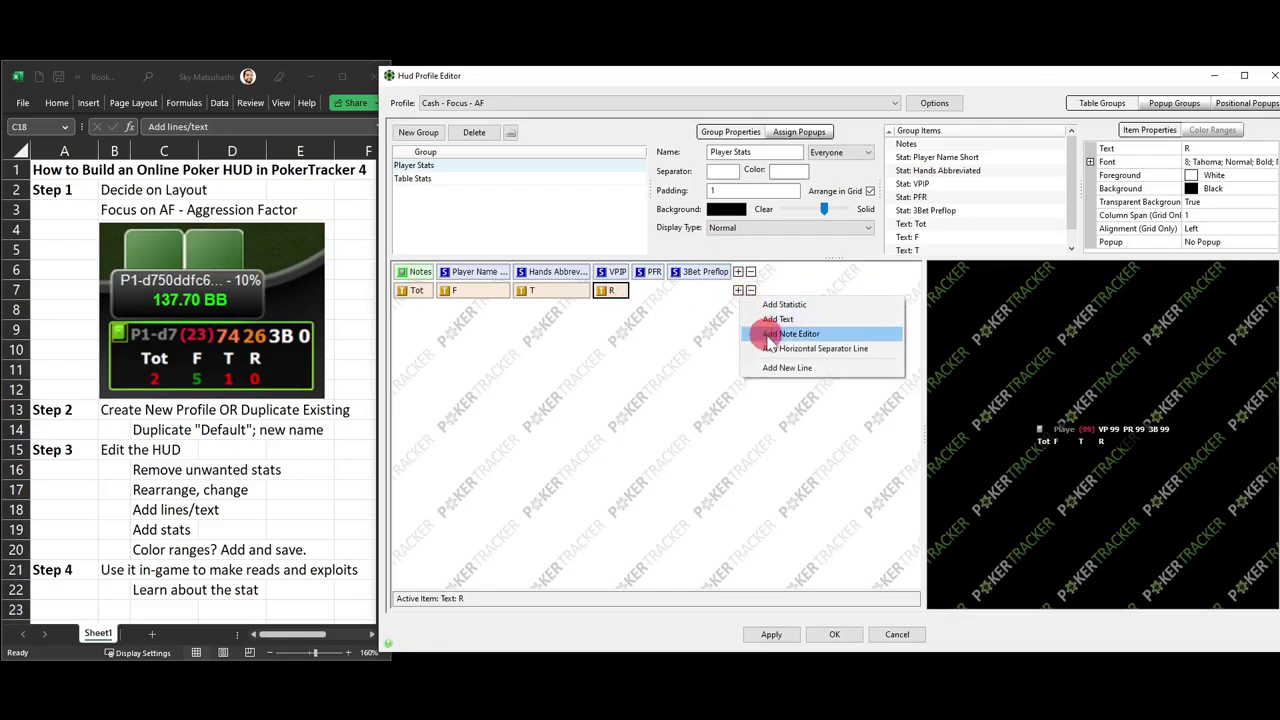
click(768, 367)
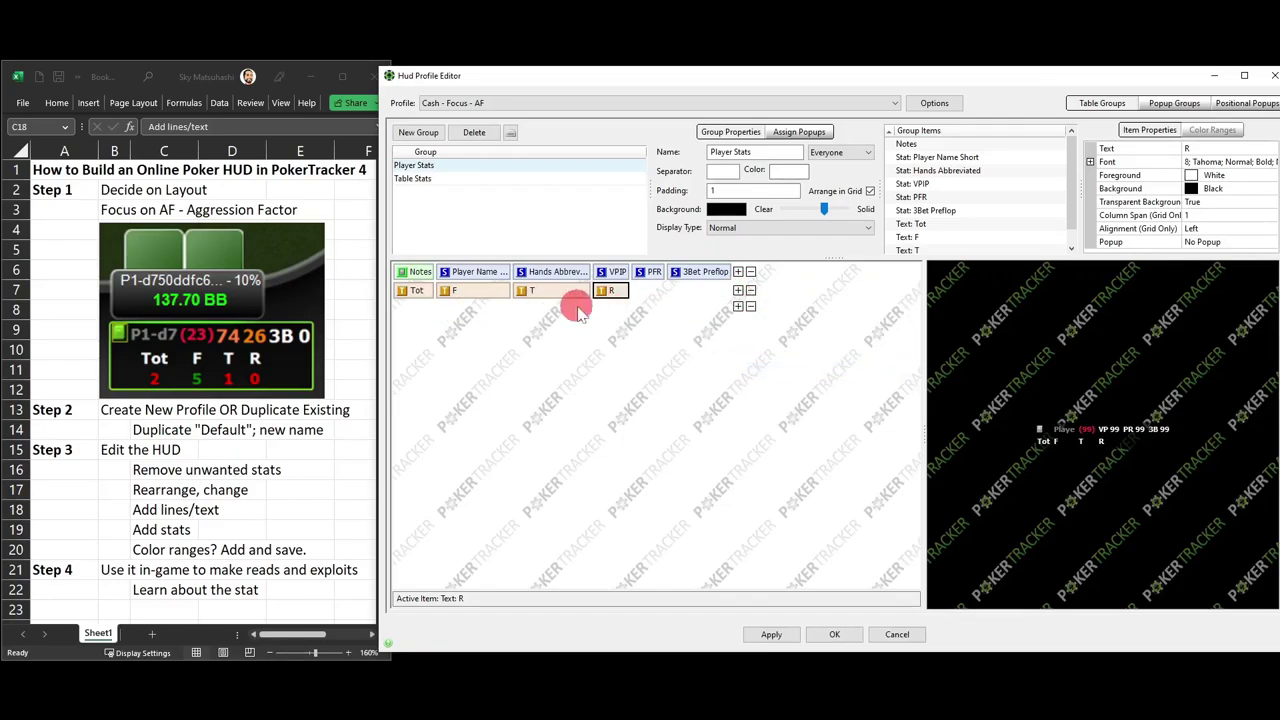
Step: Add the Total AF, Flop AF, Turn AF and River AF stats to the third line in that order
click(738, 307)
click(772, 320)
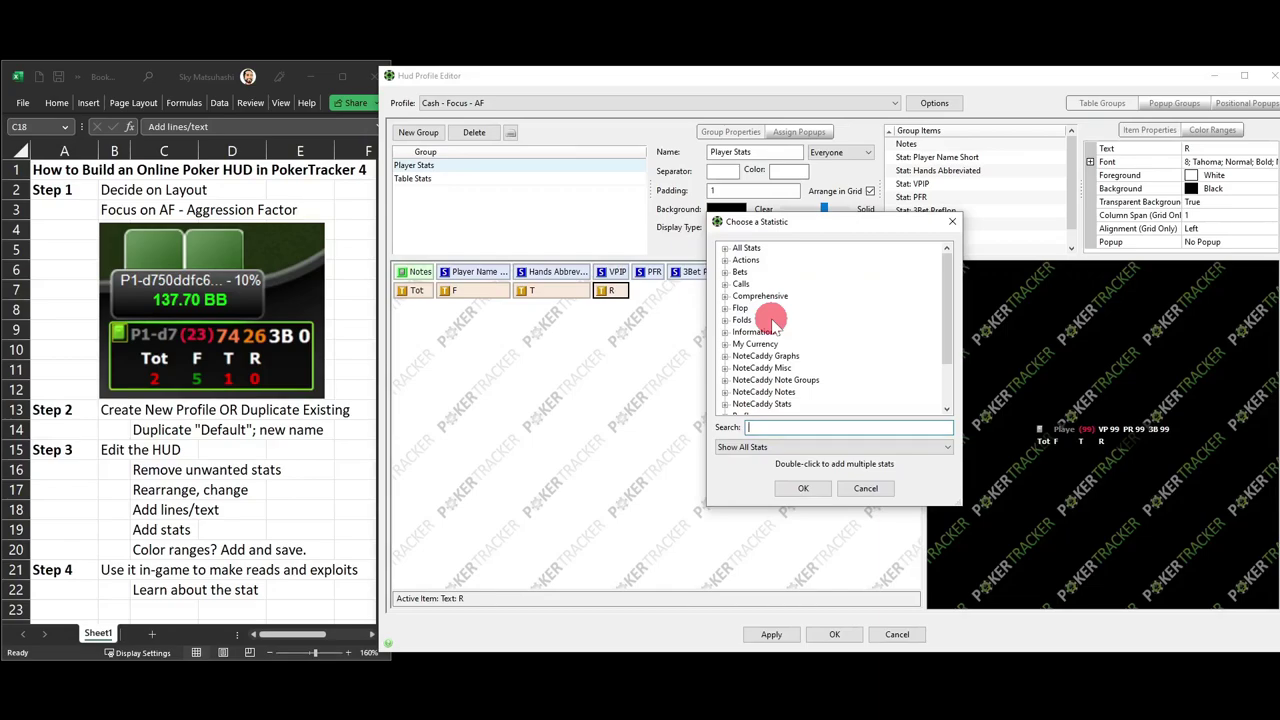
text(A)
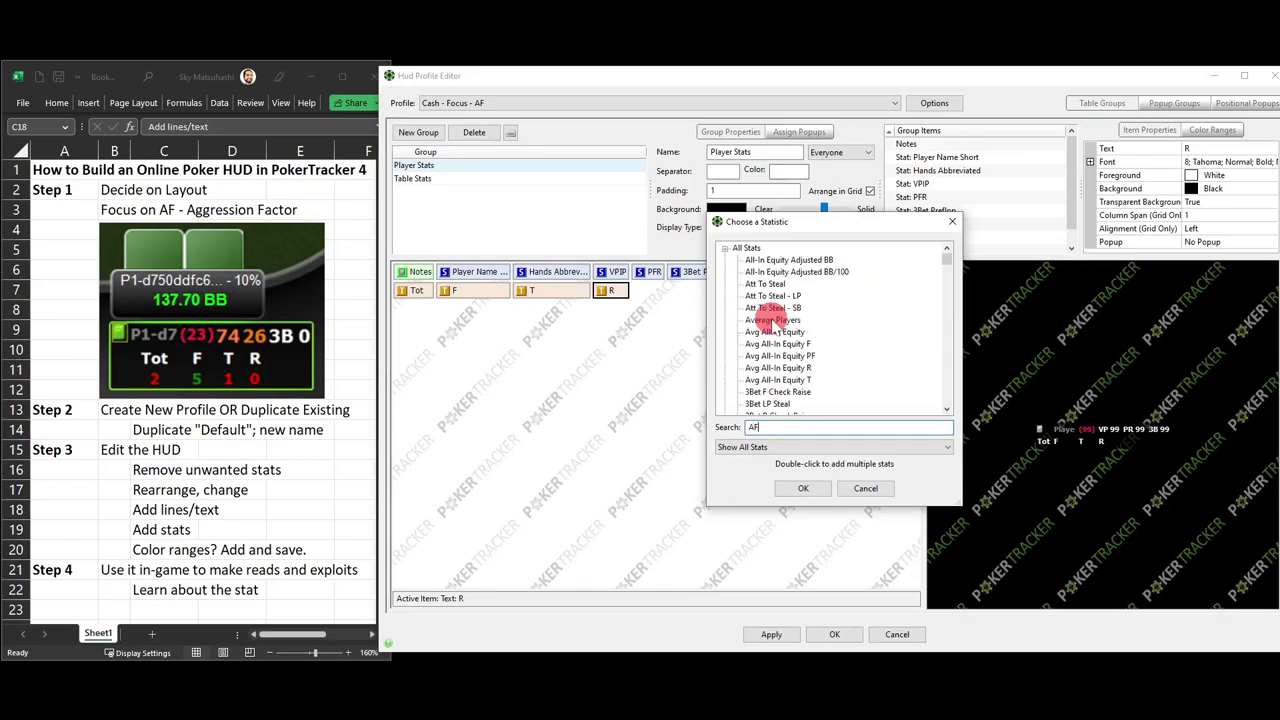
text(F)
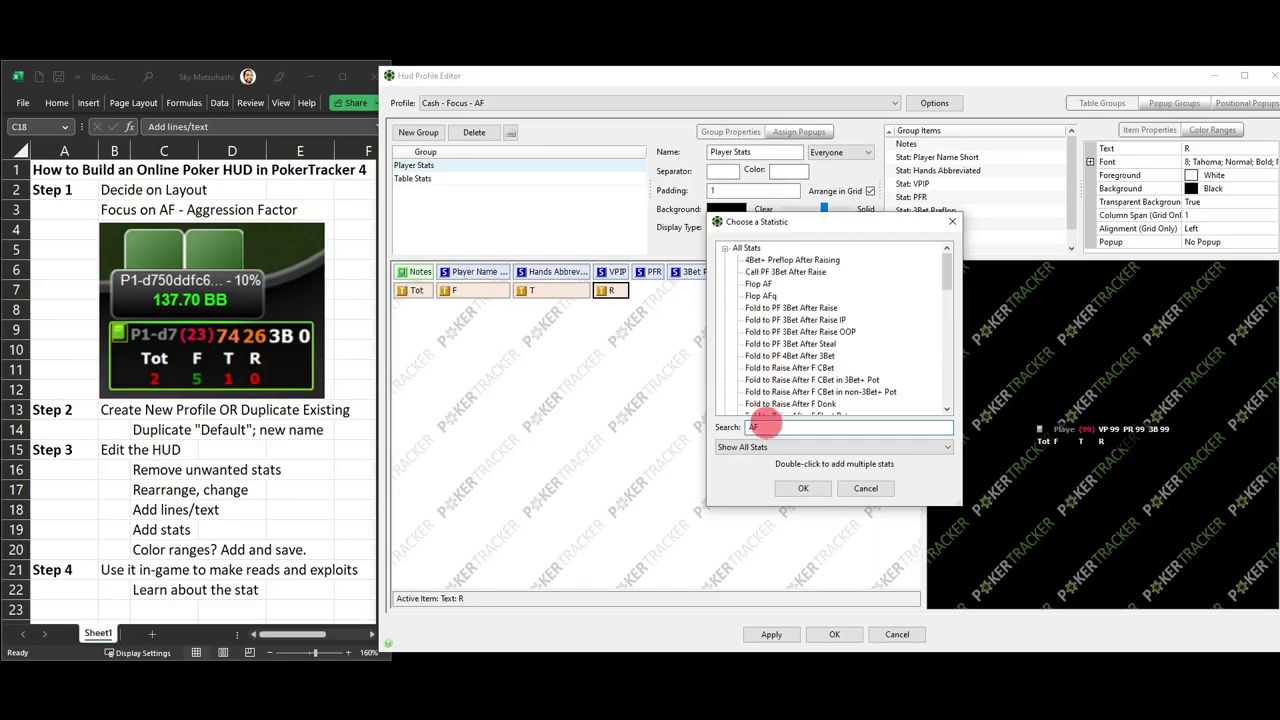
double_click(758, 284)
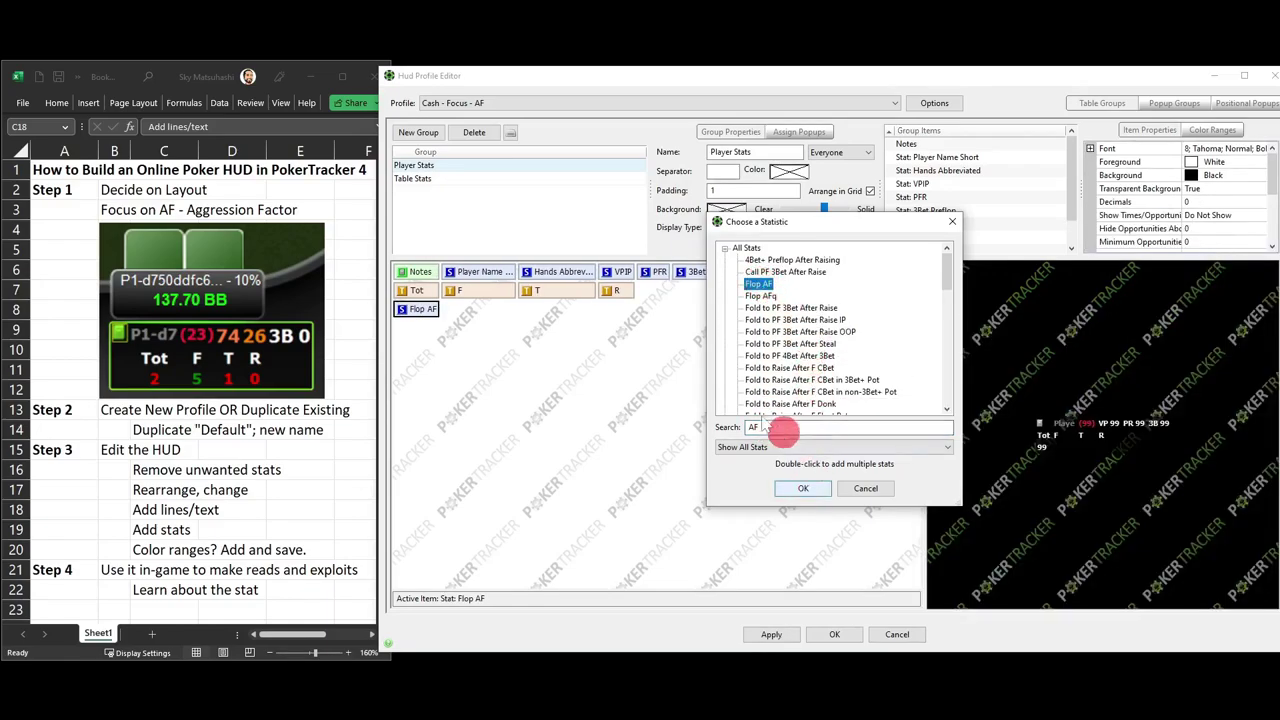
drag(949, 271, 957, 357)
double_click(762, 343)
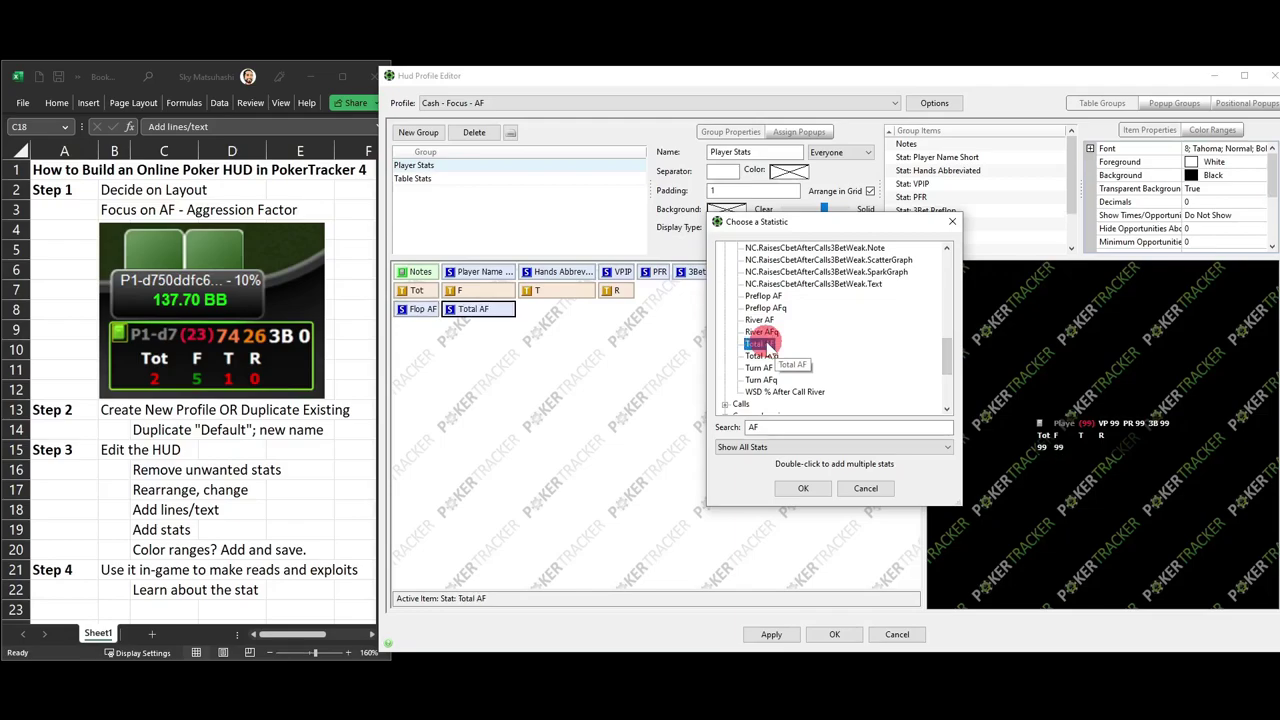
double_click(760, 368)
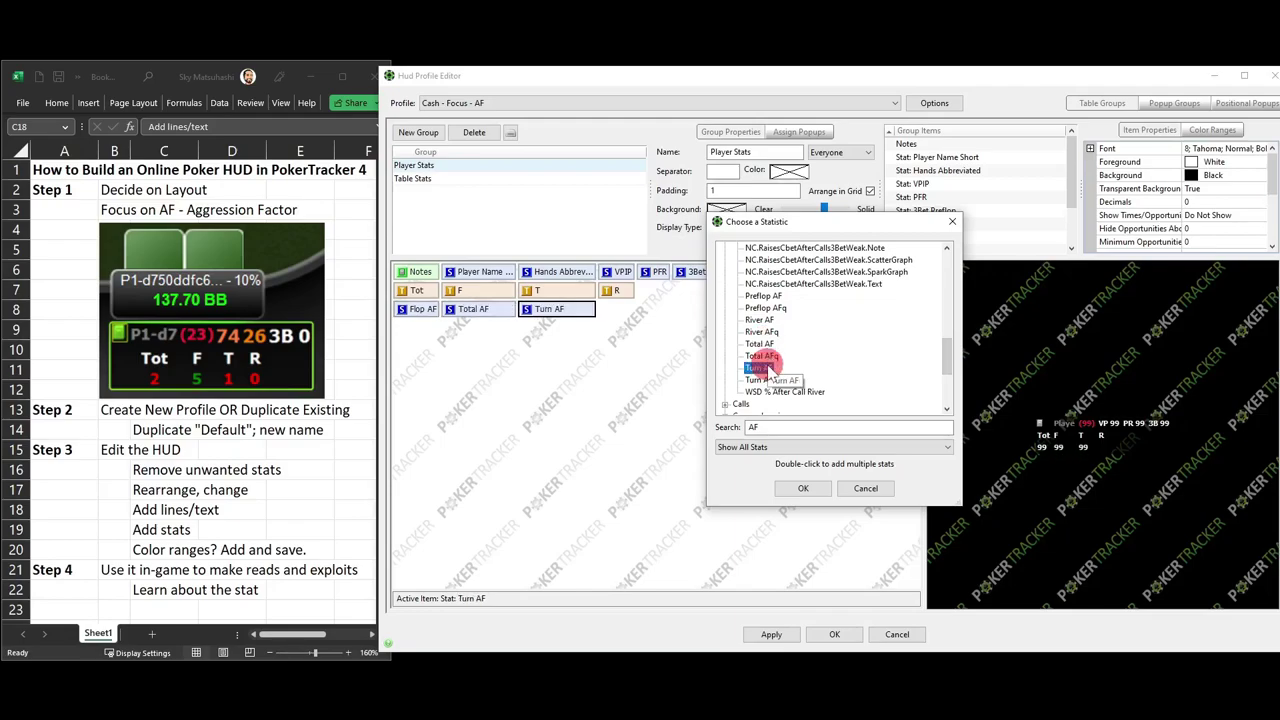
double_click(760, 320)
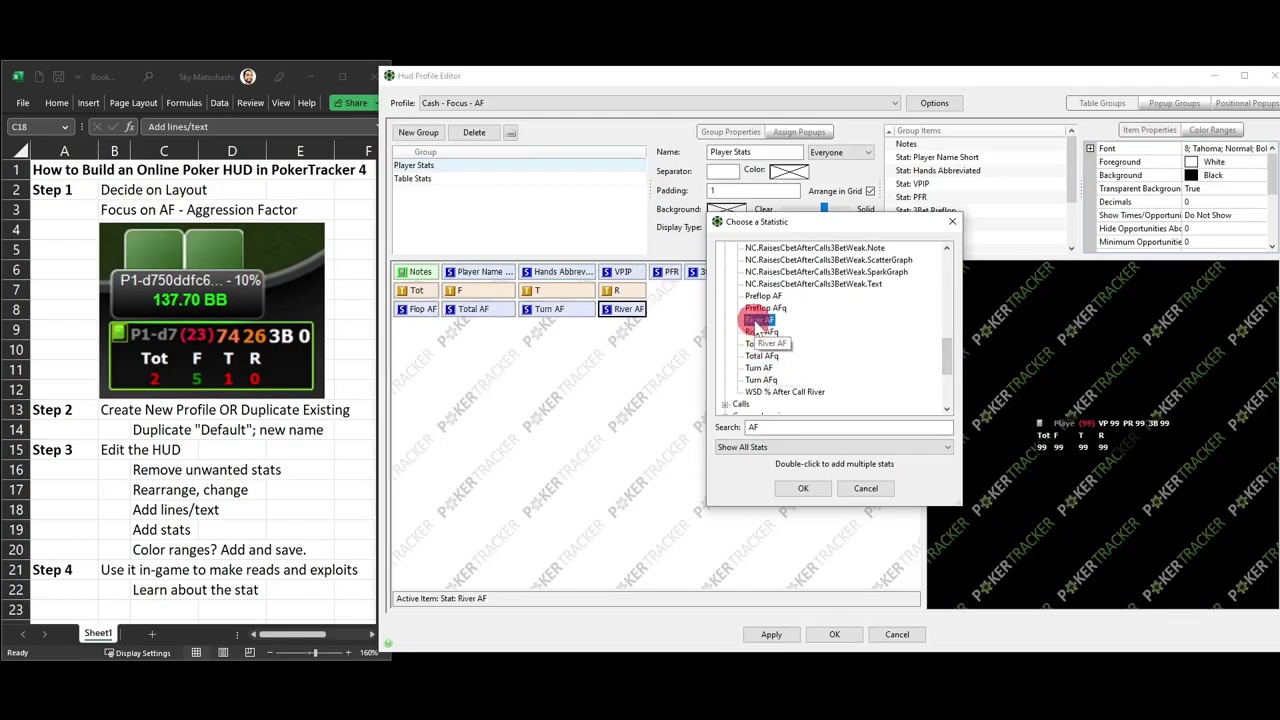
click(805, 488)
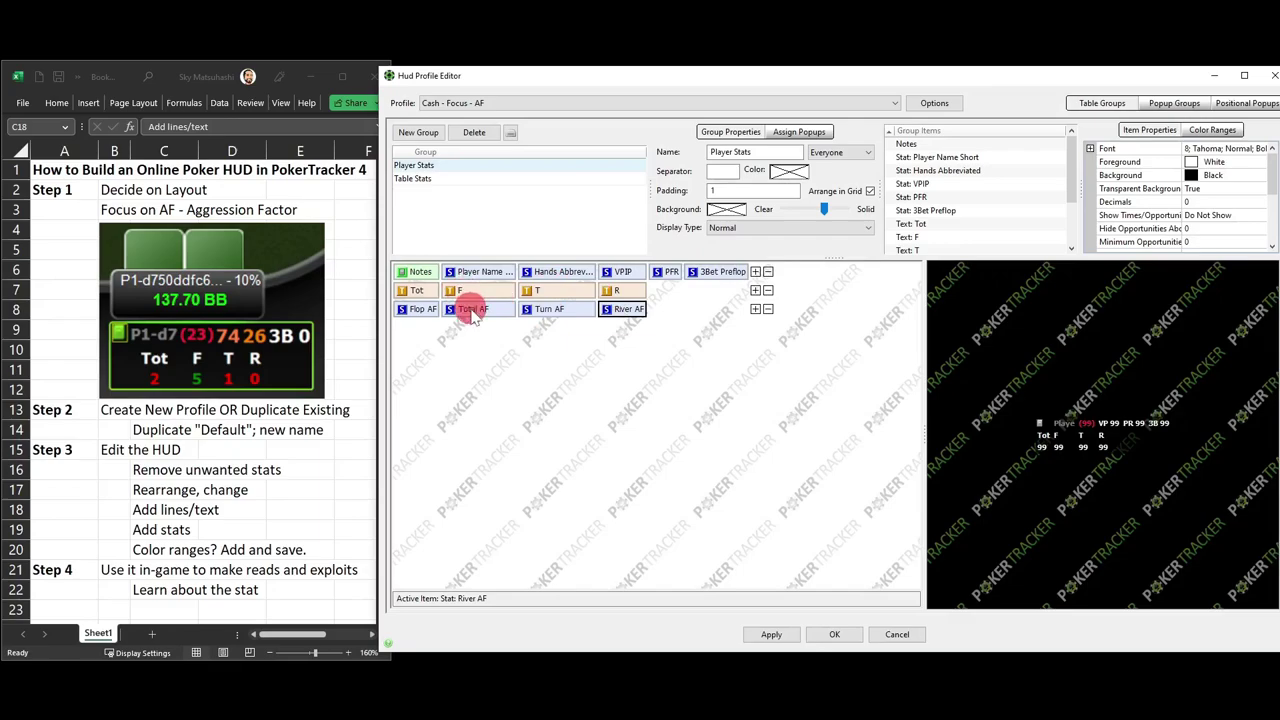
drag(473, 314, 405, 318)
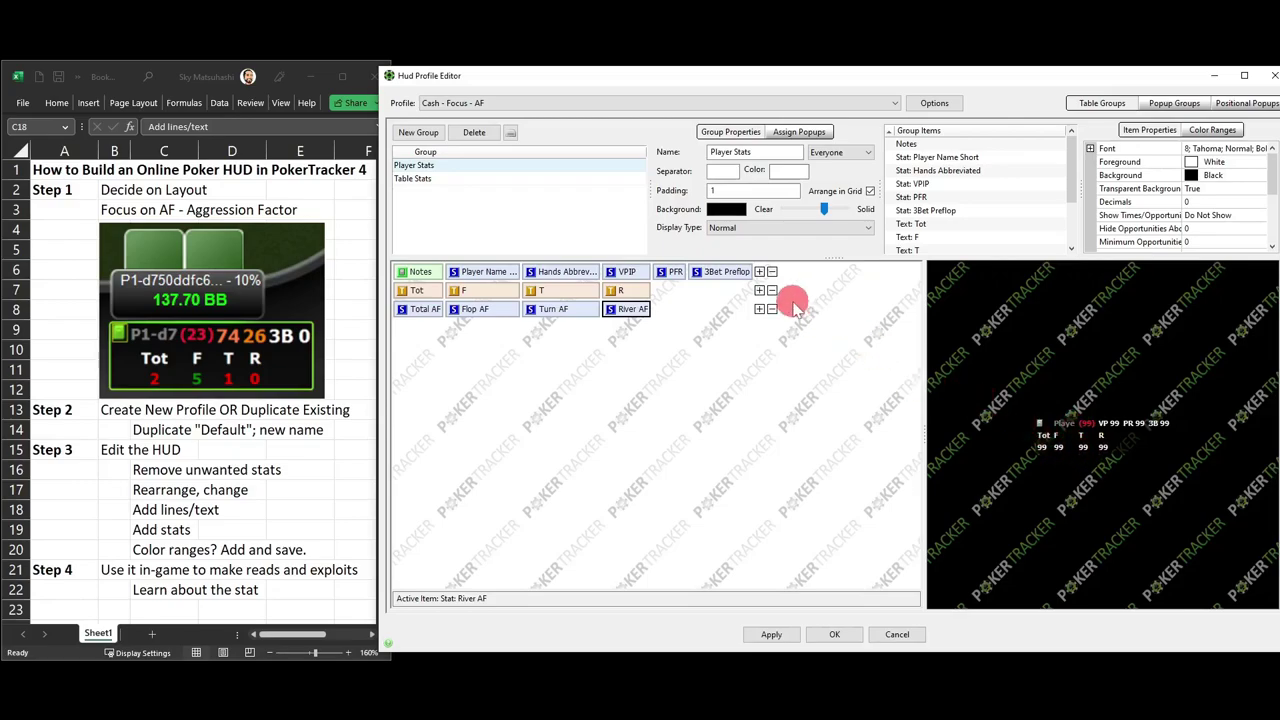
Step: Add a blank text item to both the second and third lines and place each at the start of its line
click(760, 291)
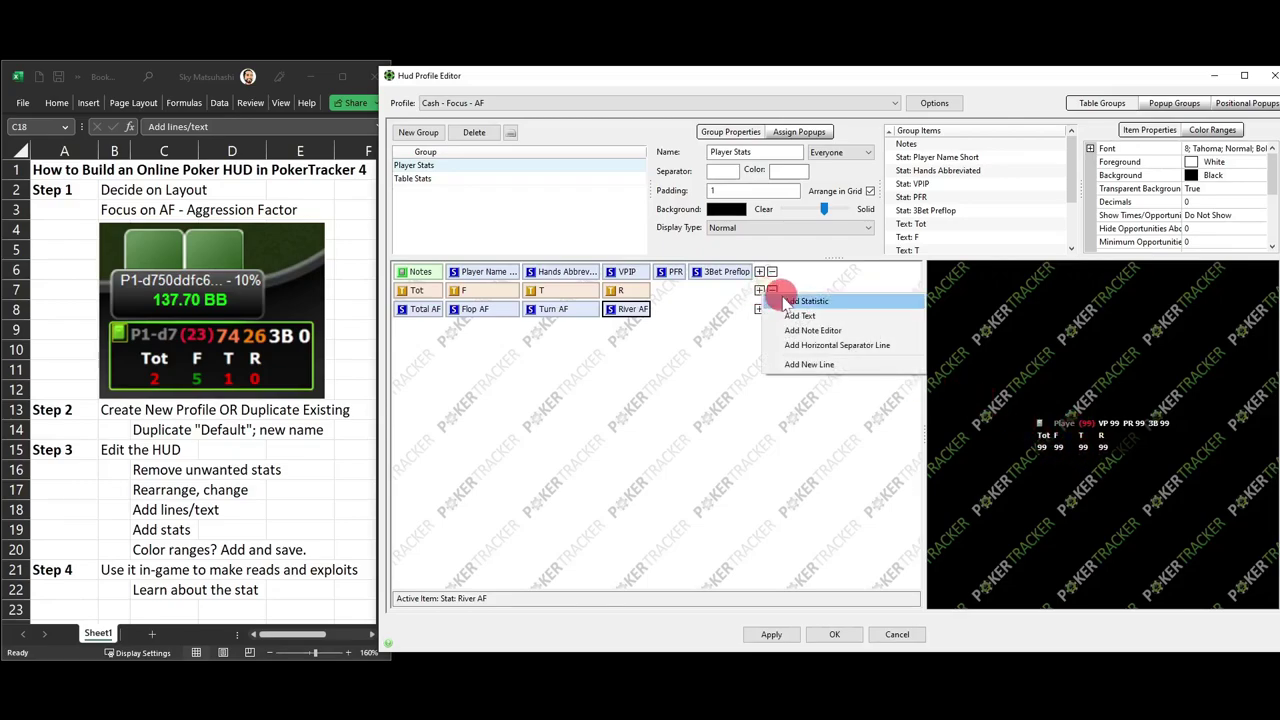
click(800, 315)
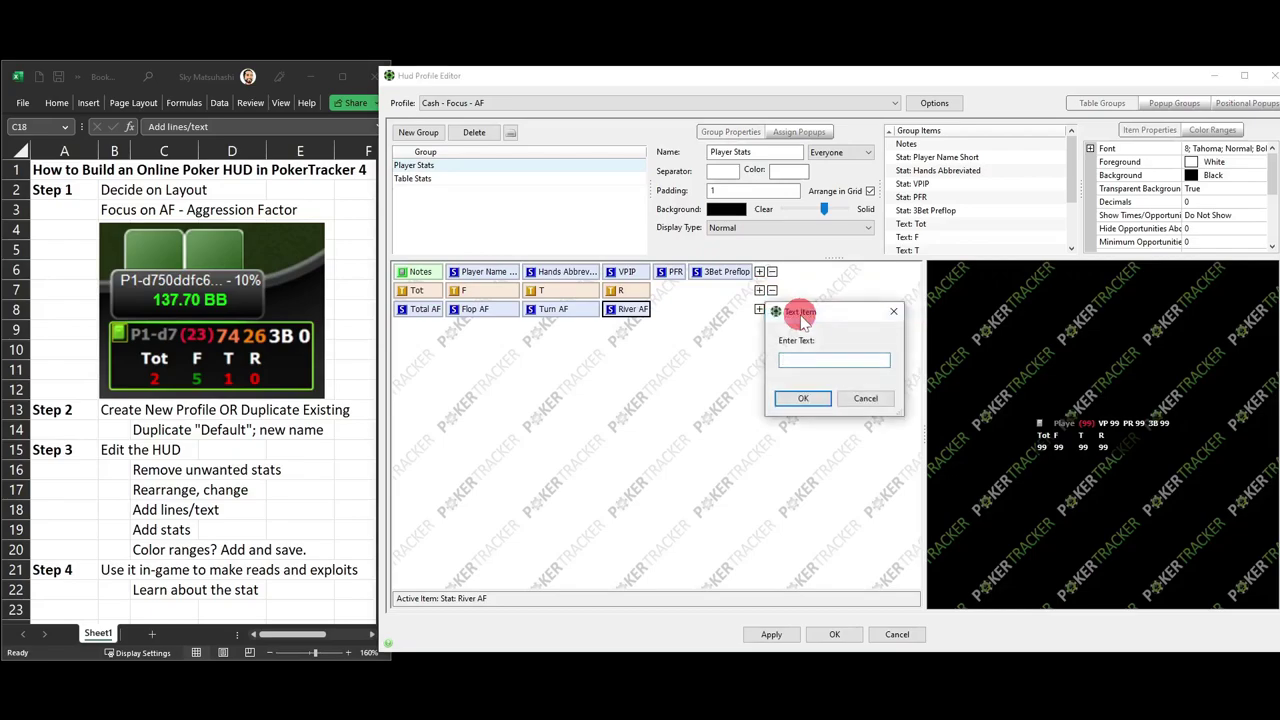
click(795, 398)
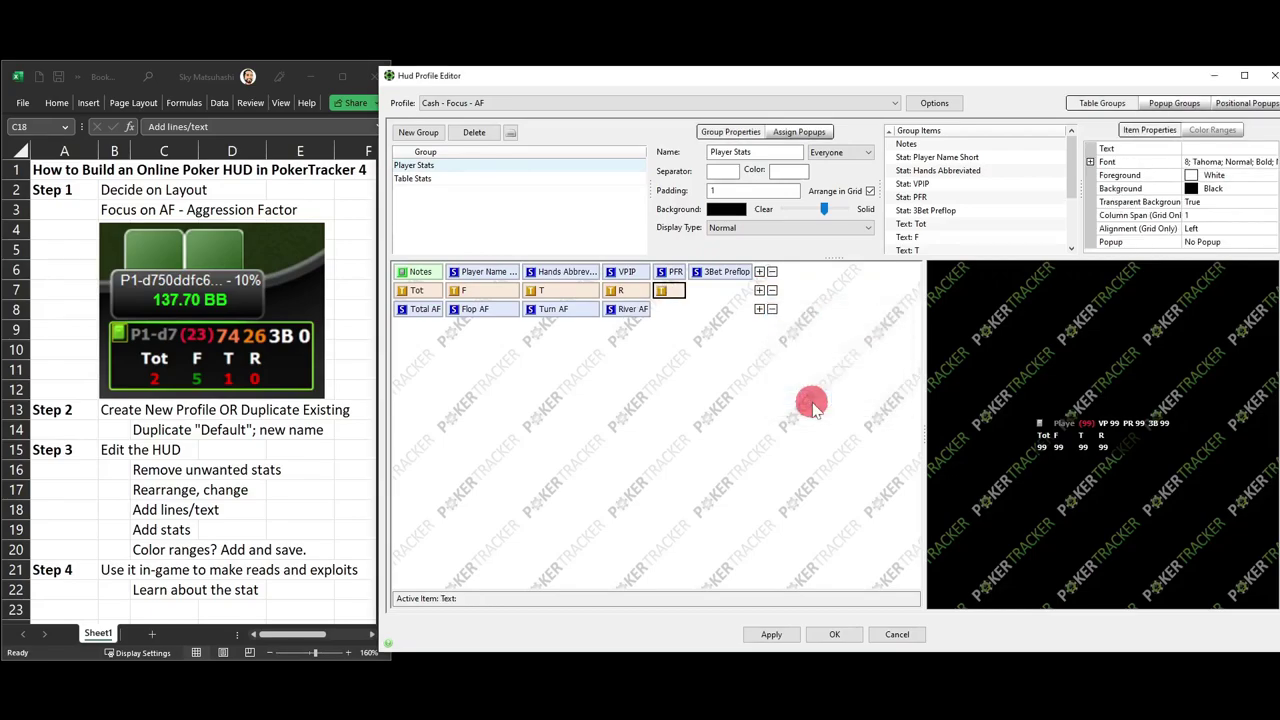
click(760, 310)
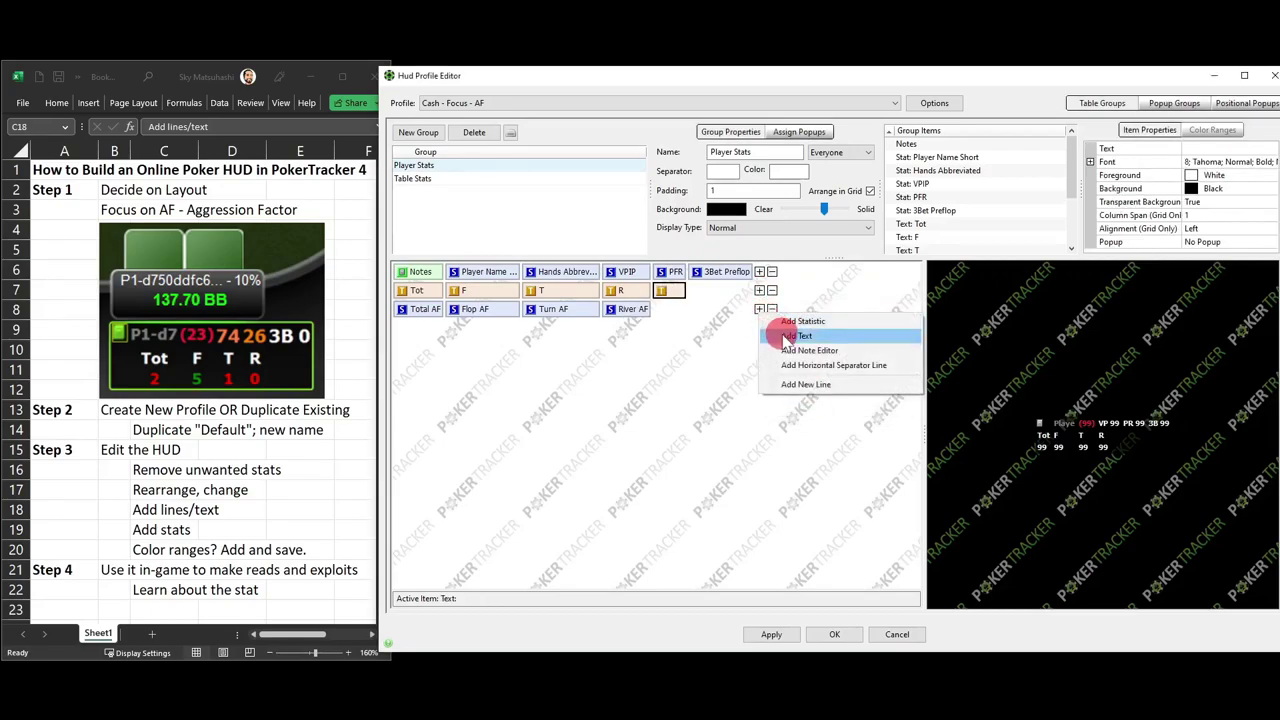
click(782, 335)
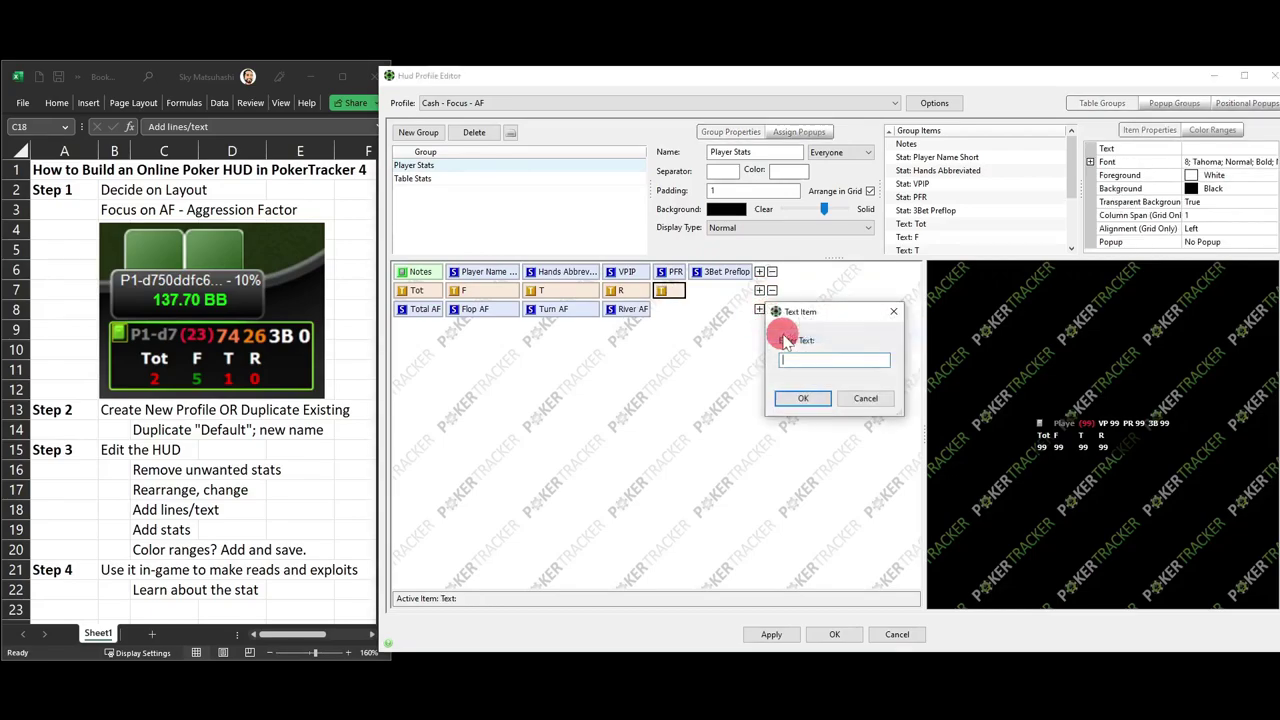
click(803, 398)
click(1000, 435)
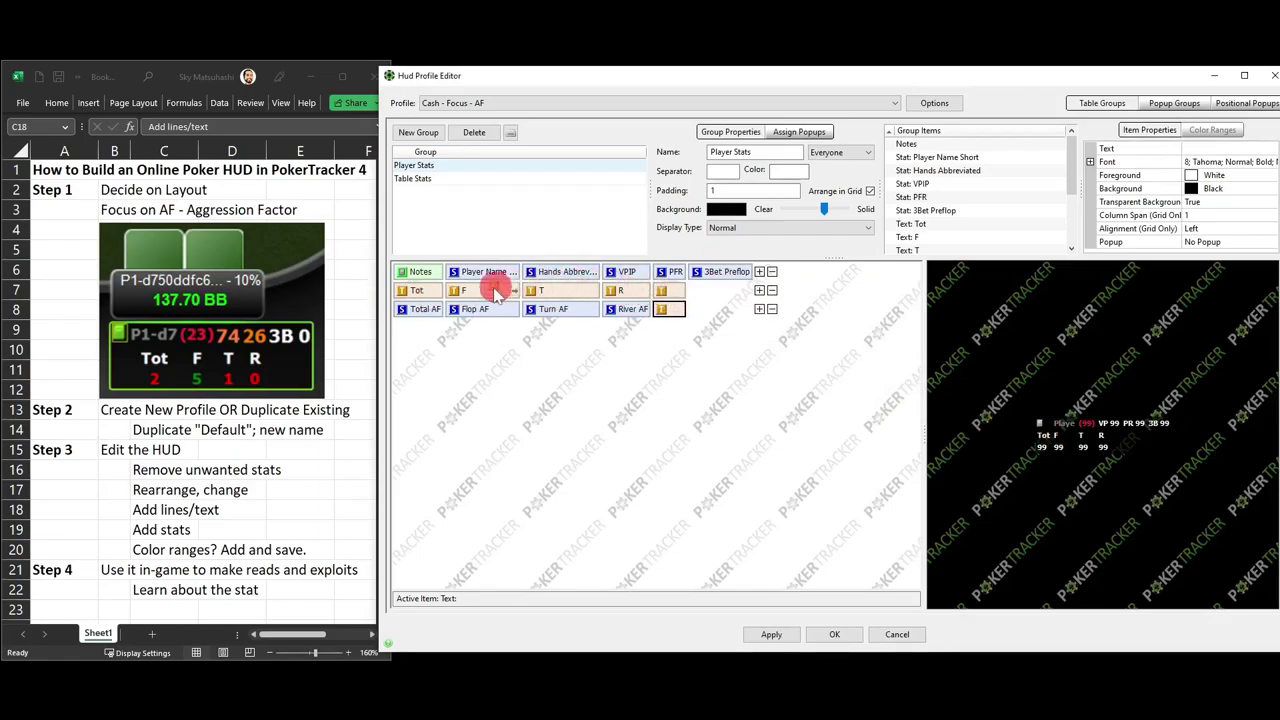
drag(490, 290, 412, 291)
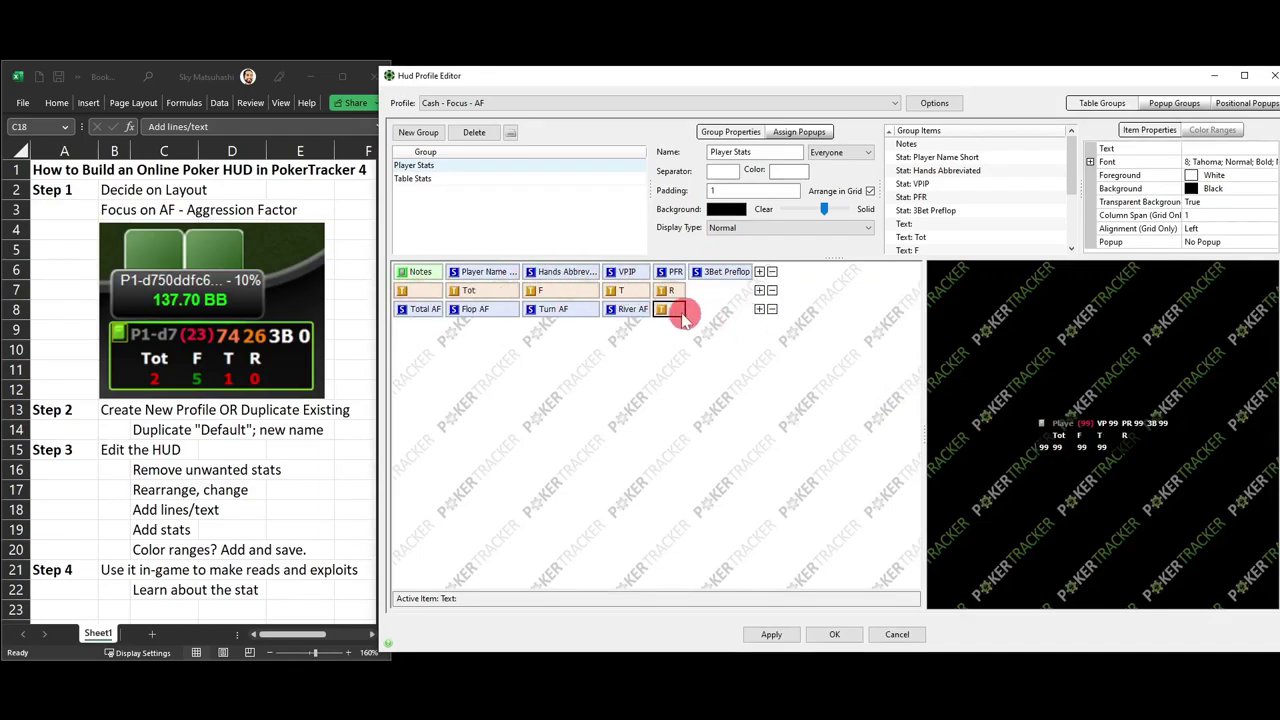
drag(680, 314, 408, 312)
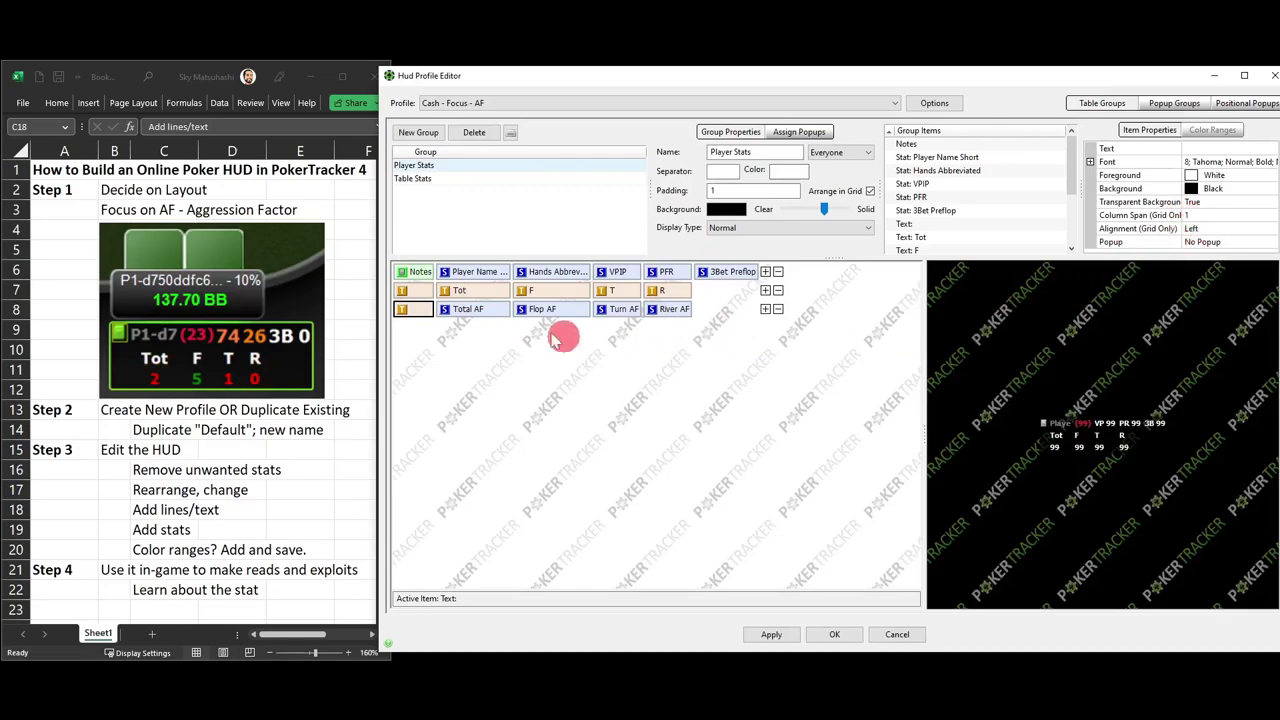
Step: Set the grid alignment of the Tot, F, T and R text items to Center
click(470, 291)
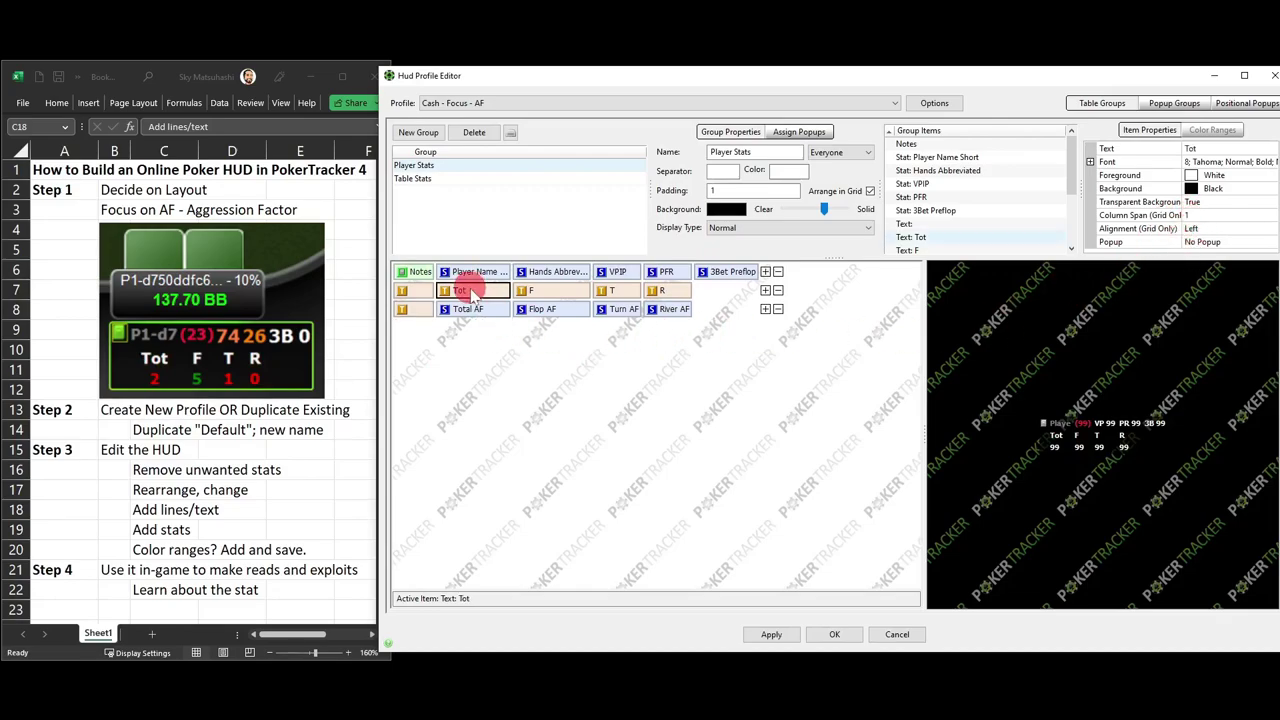
ctrl+click(540, 292)
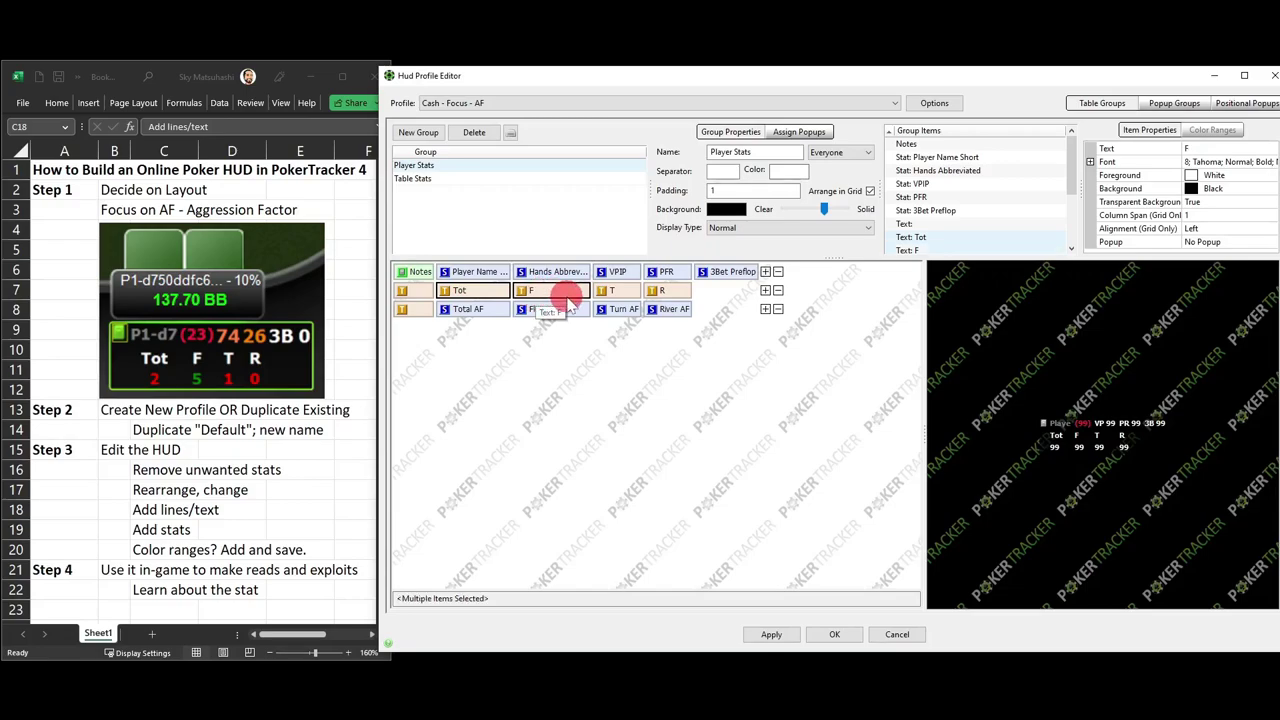
ctrl+click(626, 291)
ctrl+click(657, 291)
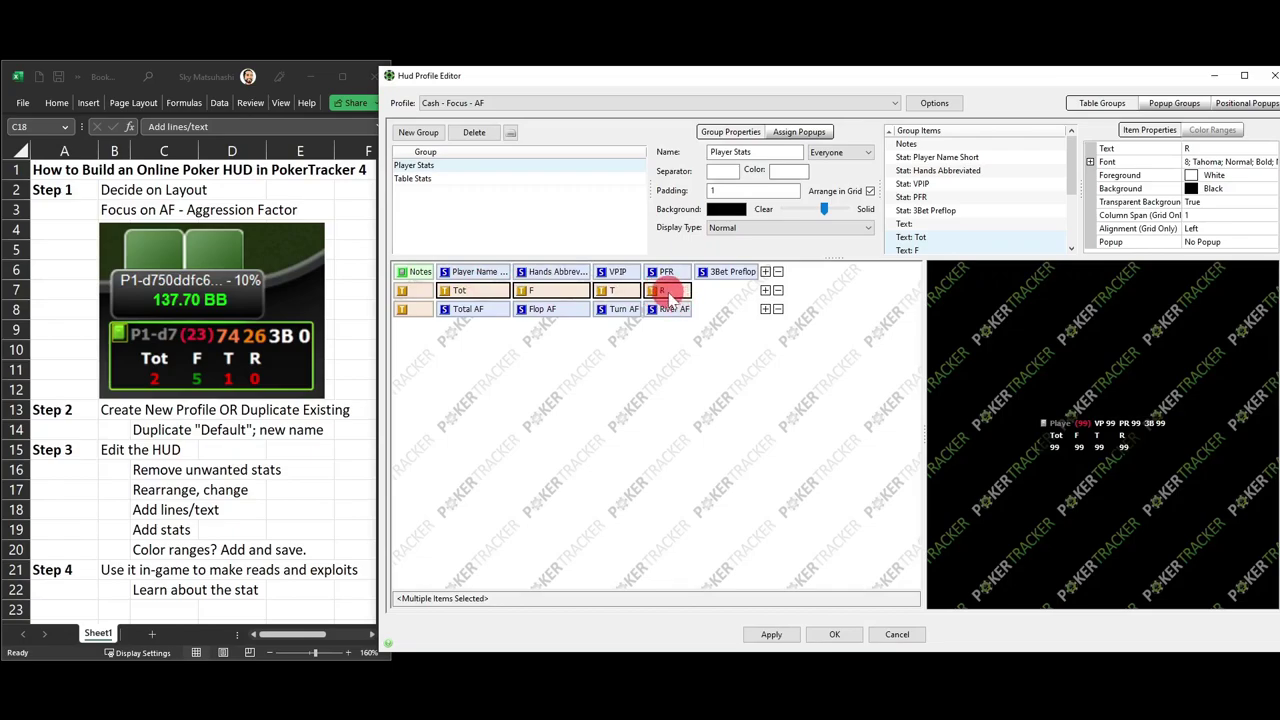
click(1194, 229)
click(1194, 229)
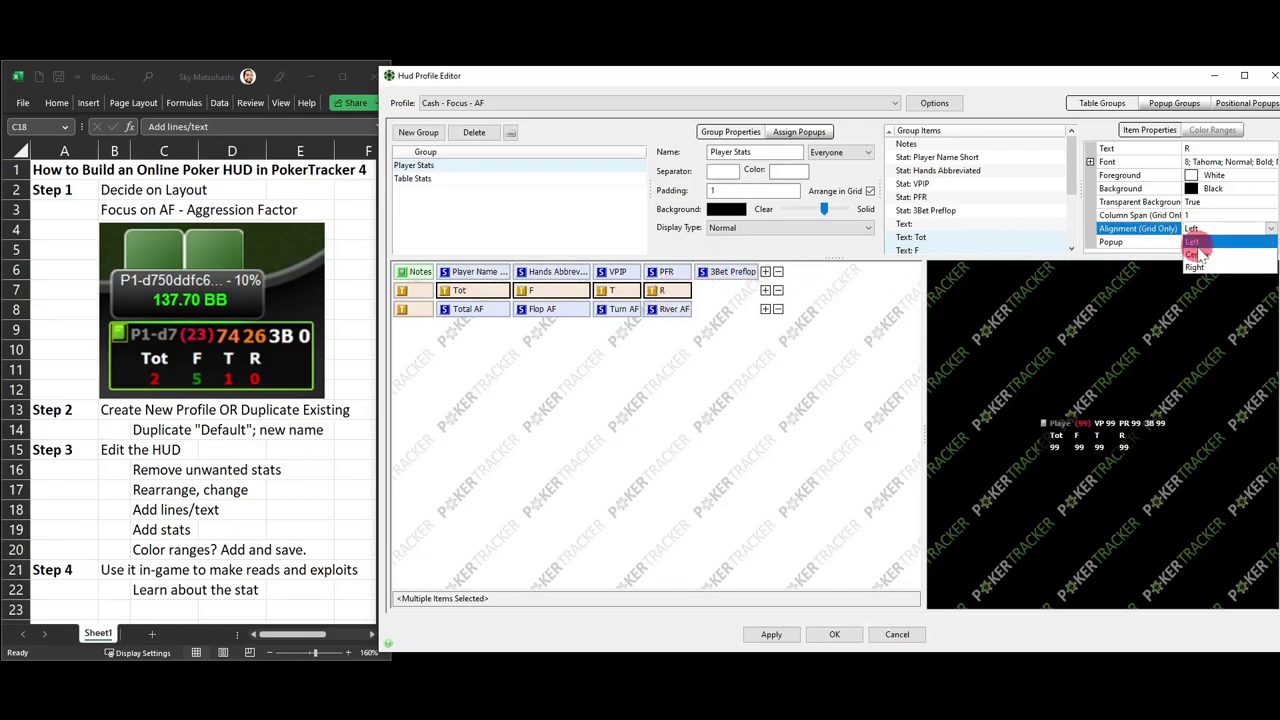
click(1197, 256)
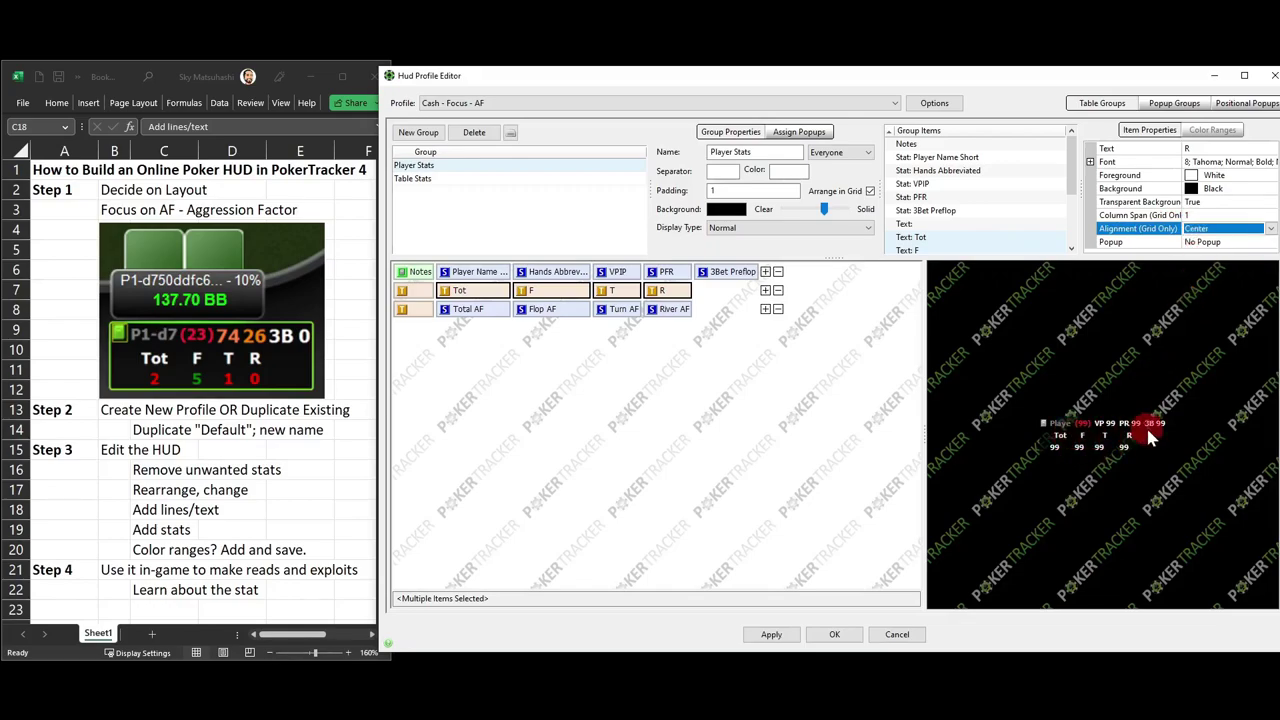
Step: Set the grid alignment of the Total AF, Flop AF, Turn AF and River AF stats to Center
click(466, 311)
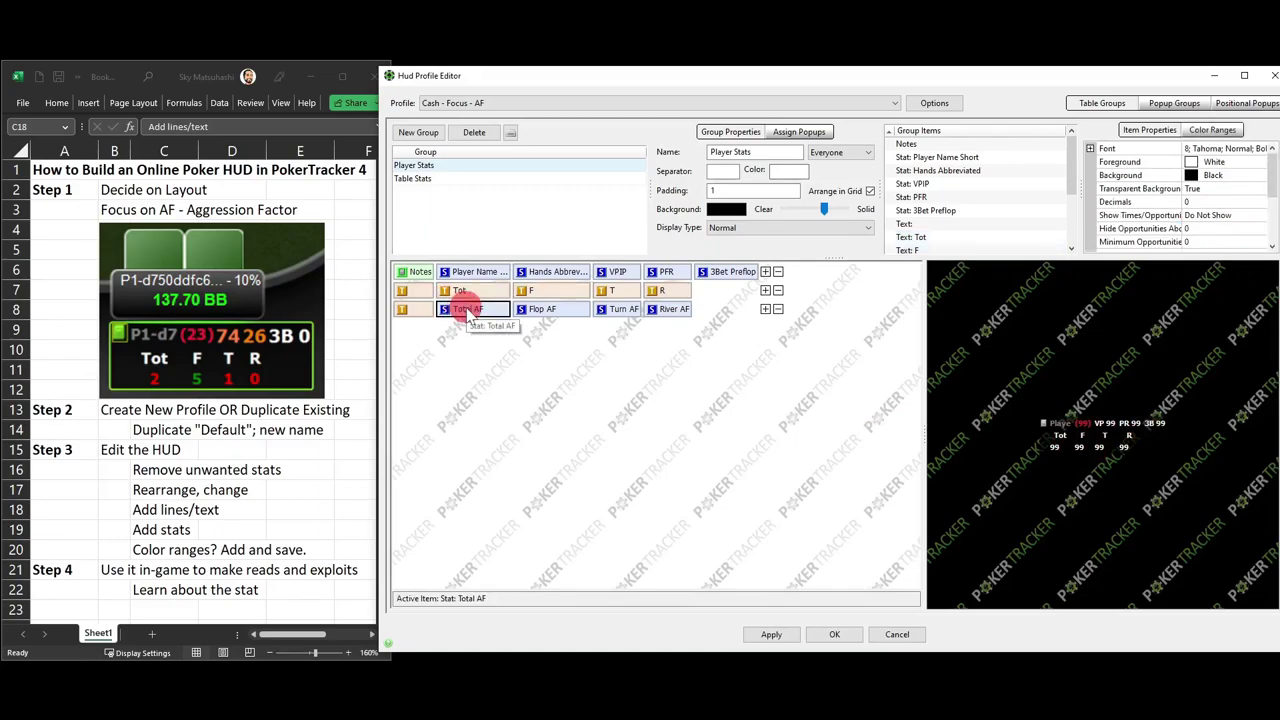
ctrl+click(543, 311)
ctrl+click(615, 310)
ctrl+click(672, 310)
click(1272, 218)
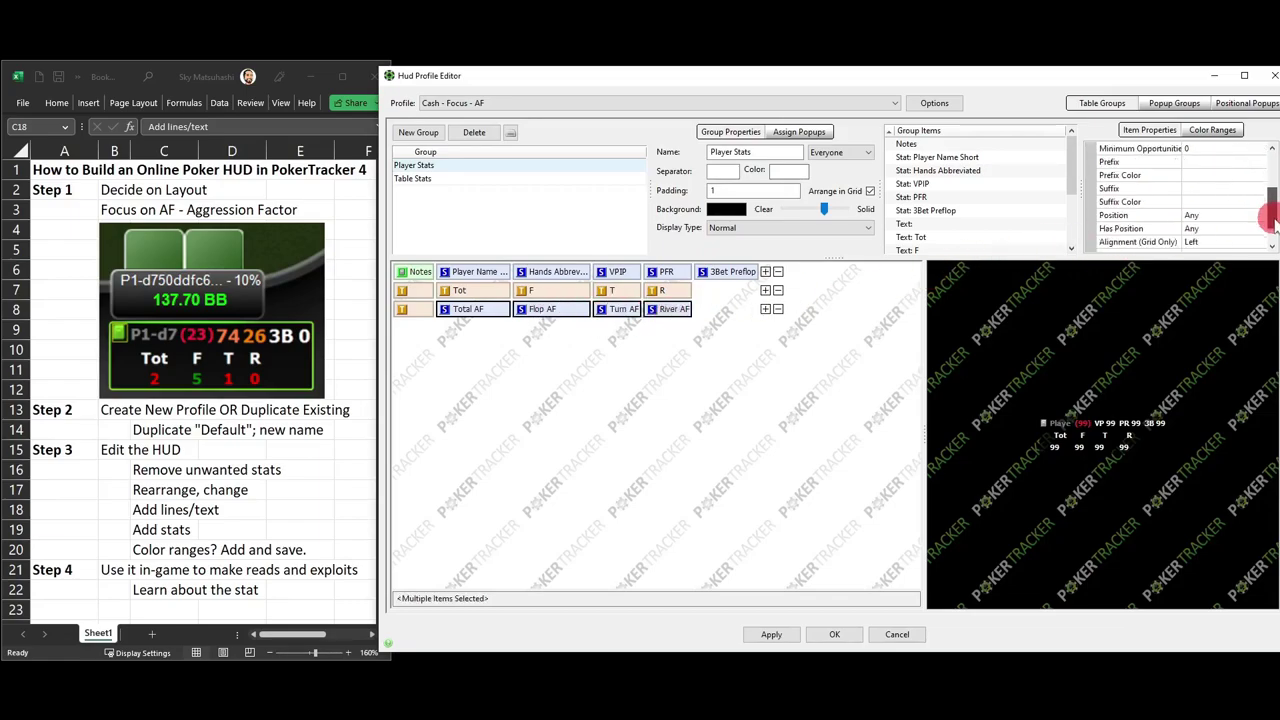
click(1271, 219)
click(1200, 229)
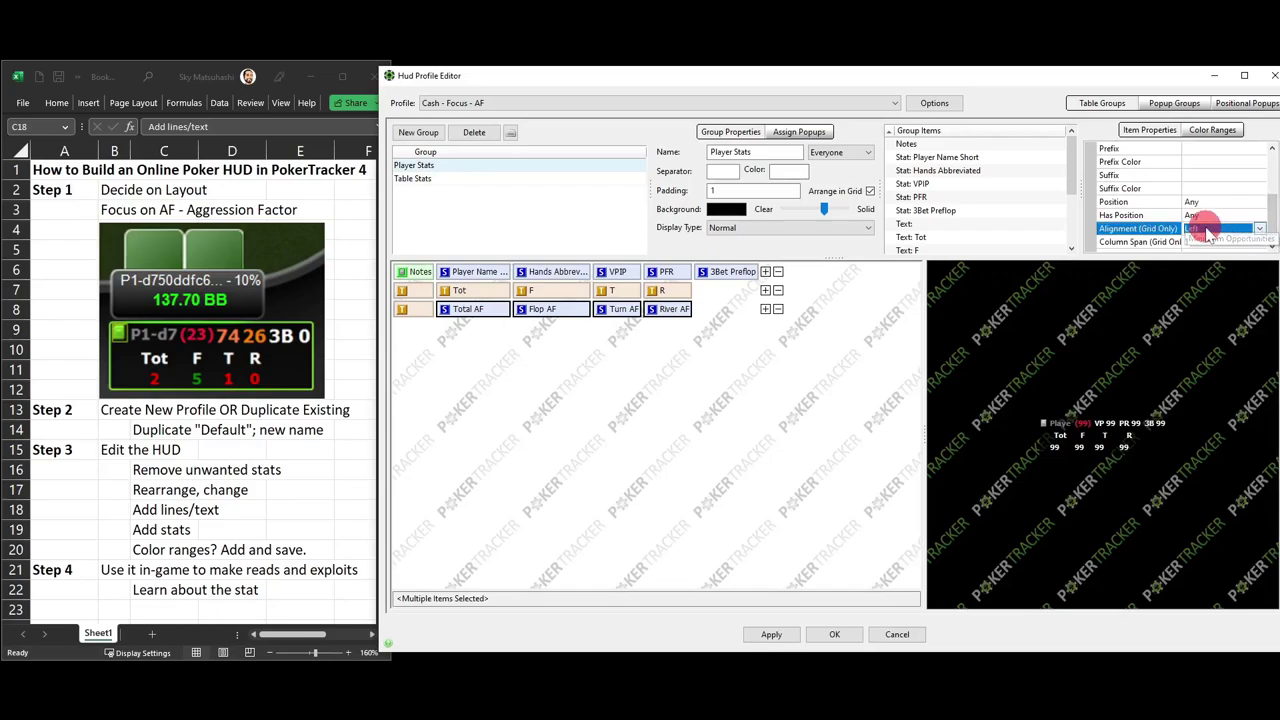
click(1205, 235)
click(1198, 251)
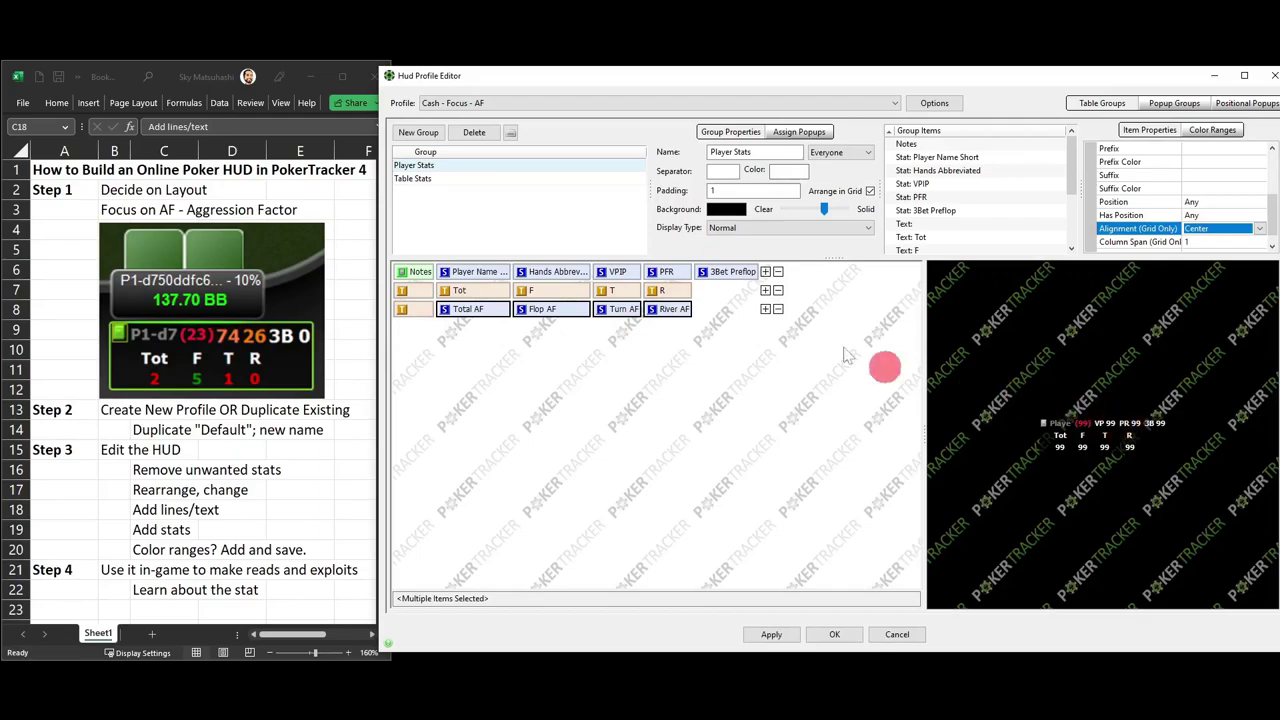
Step: Clear the prefix of the VPIP and PFR stats on the first line
click(620, 277)
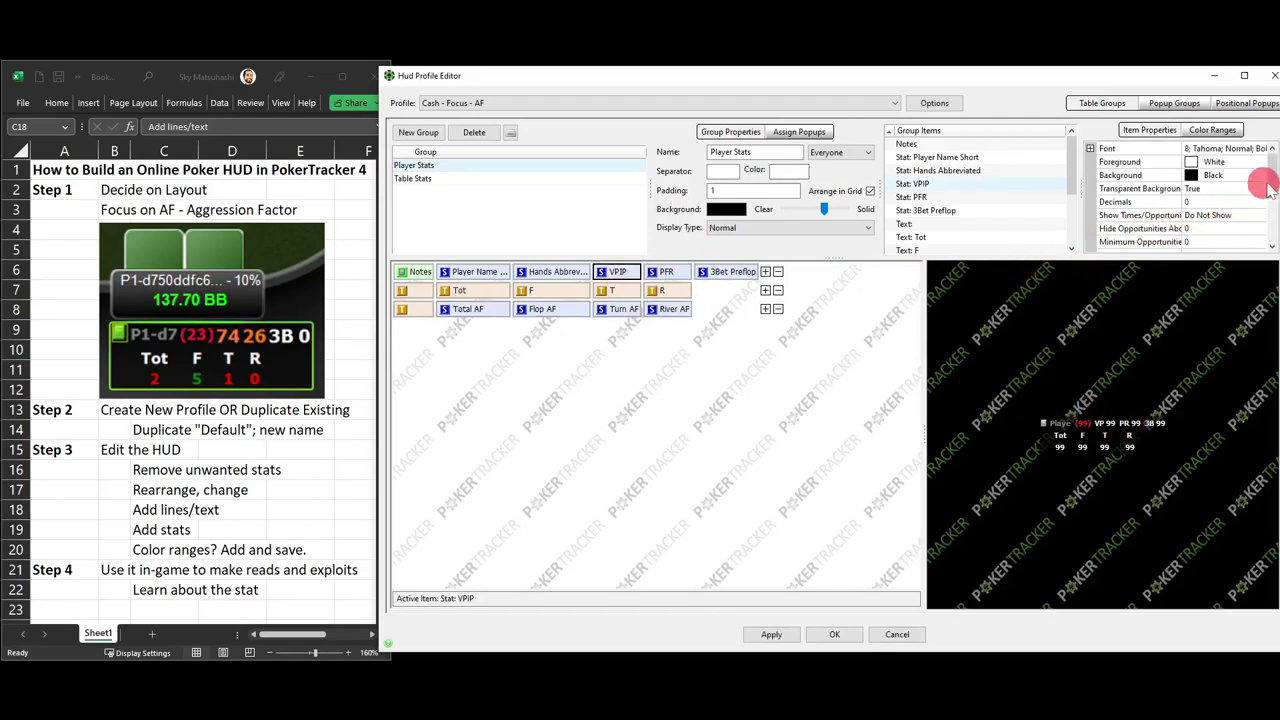
scroll(1250, 195, down, 2)
click(1210, 175)
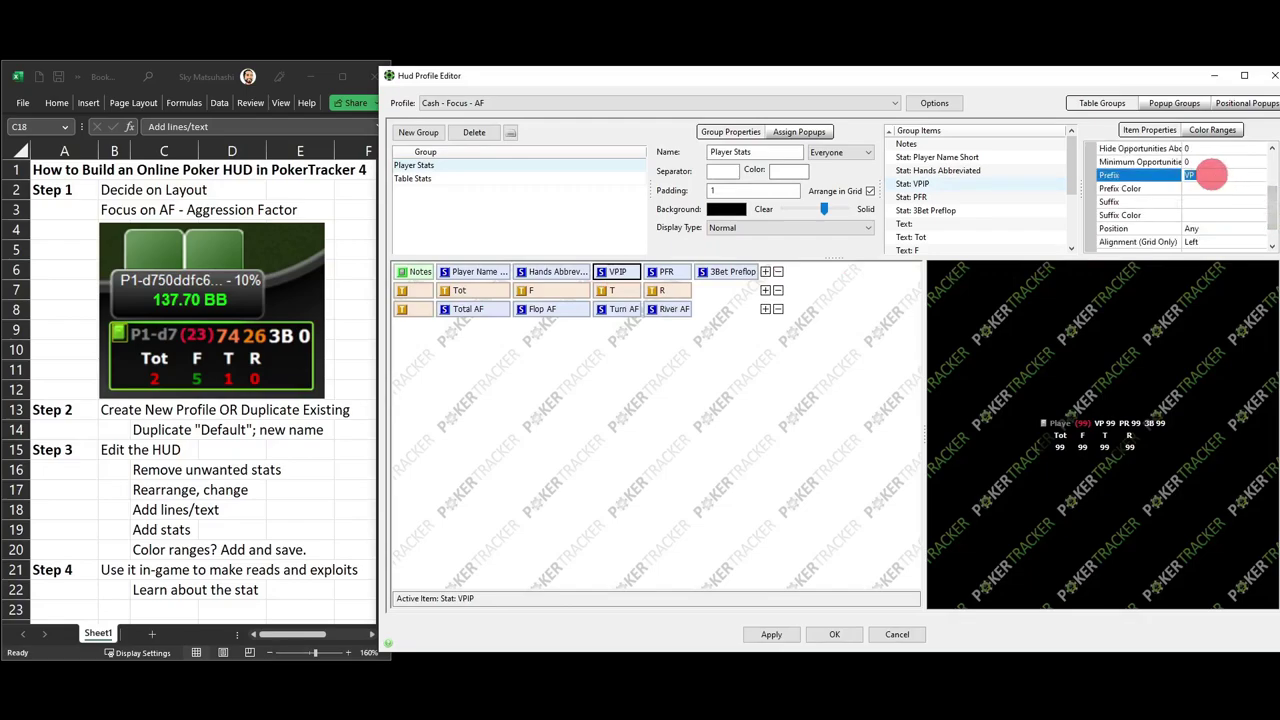
key(BackSpace)
click(660, 275)
scroll(1245, 205, down, 2)
click(1220, 200)
key(BackSpace)
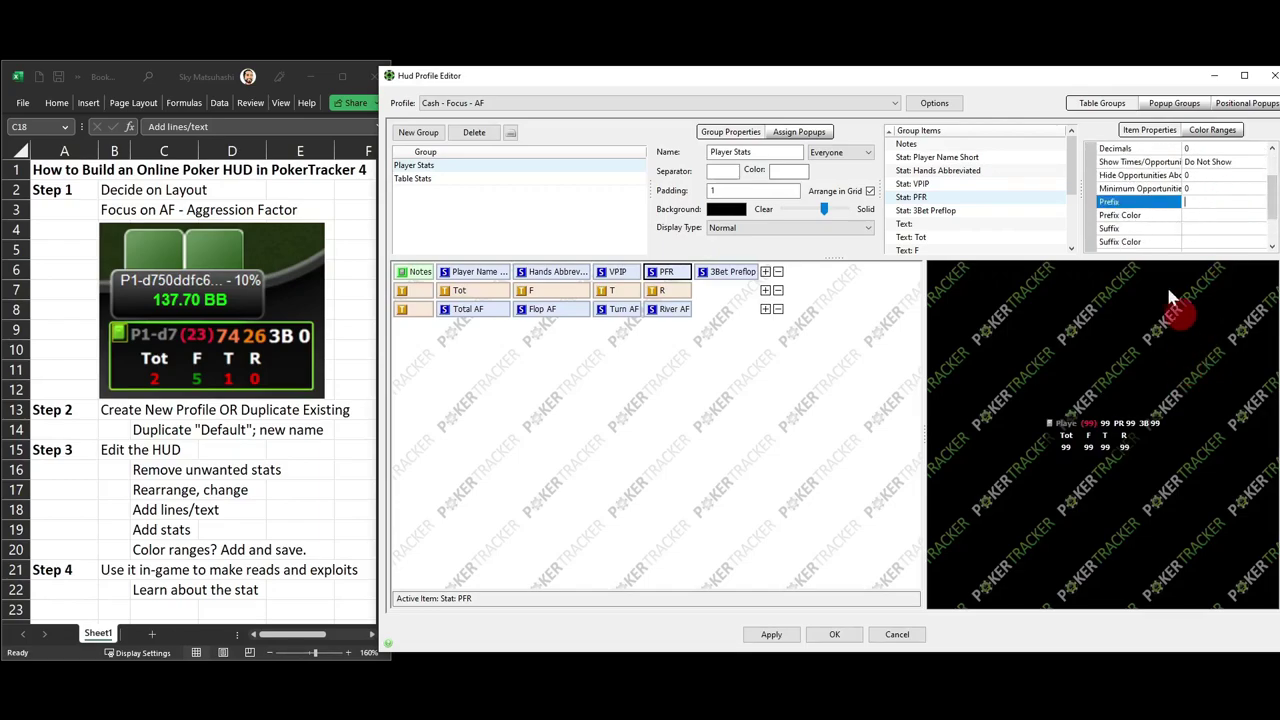
click(1193, 217)
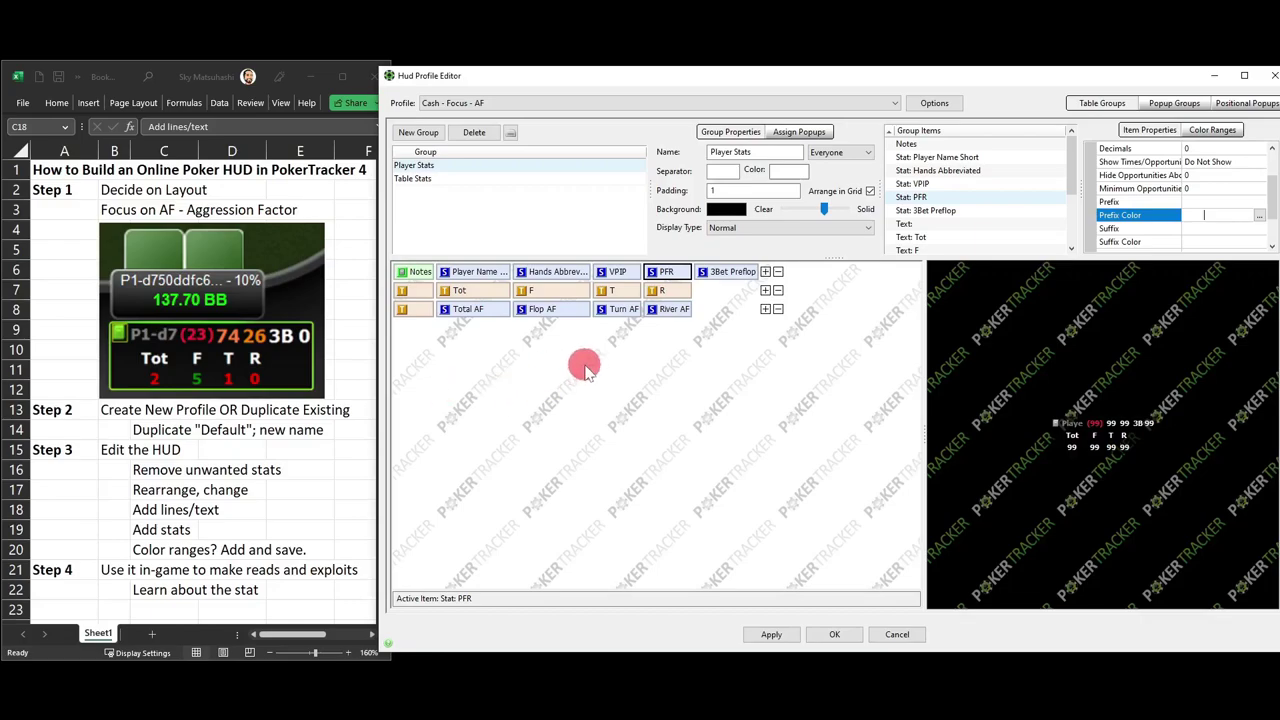
Step: Set the font size of the Hands Abbreviated, VPIP, PFR, 3Bet Preflop and all four AF stats to 10
ctrl+click(718, 283)
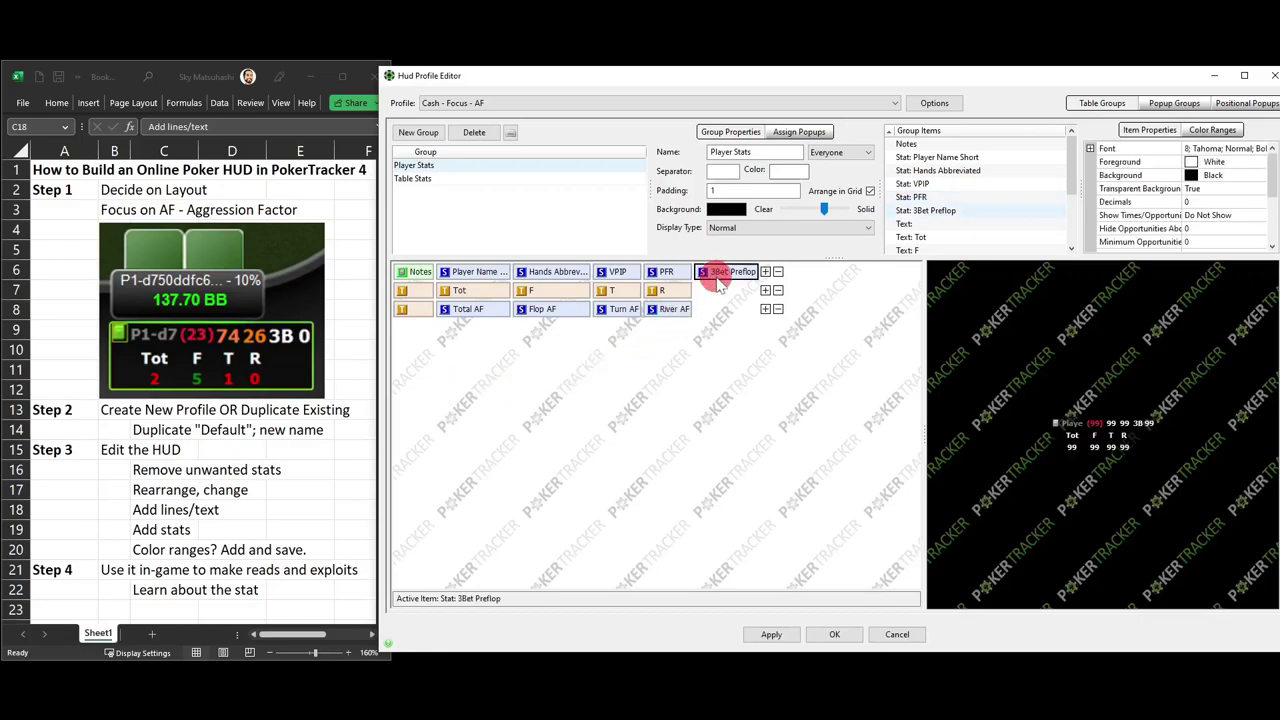
ctrl+click(618, 275)
ctrl+click(628, 312)
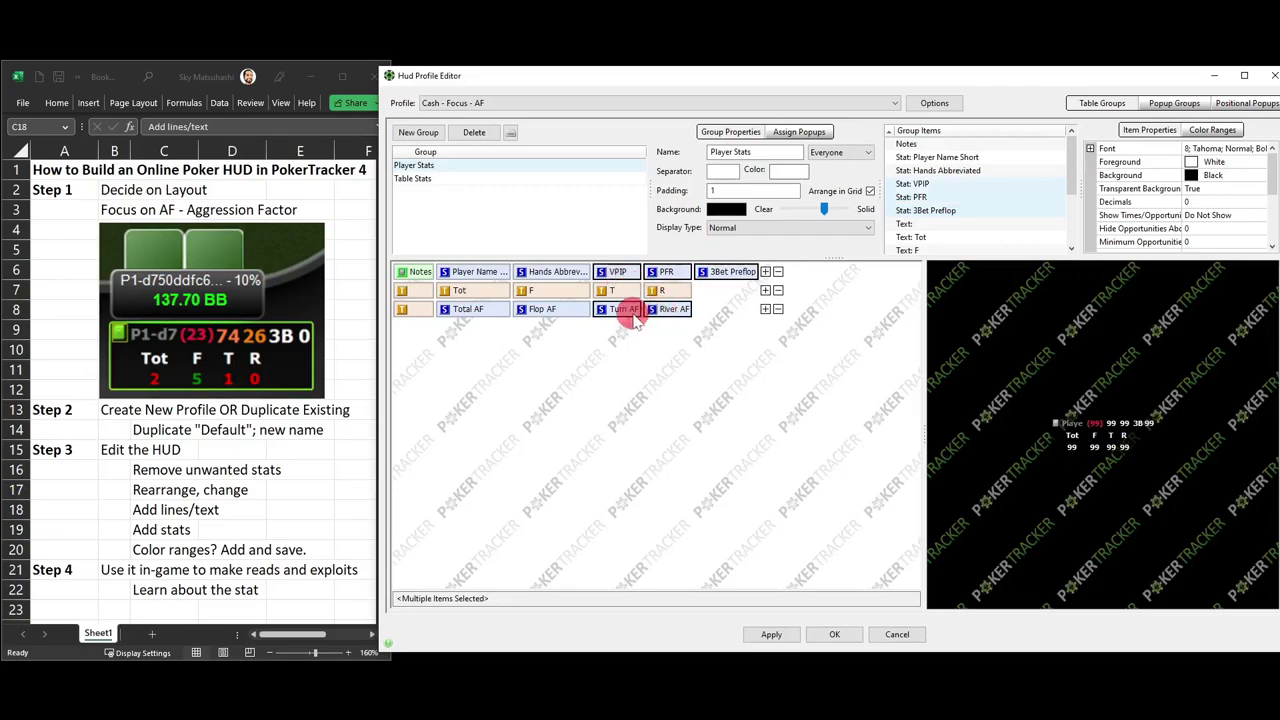
ctrl+click(562, 310)
ctrl+click(492, 305)
ctrl+click(532, 278)
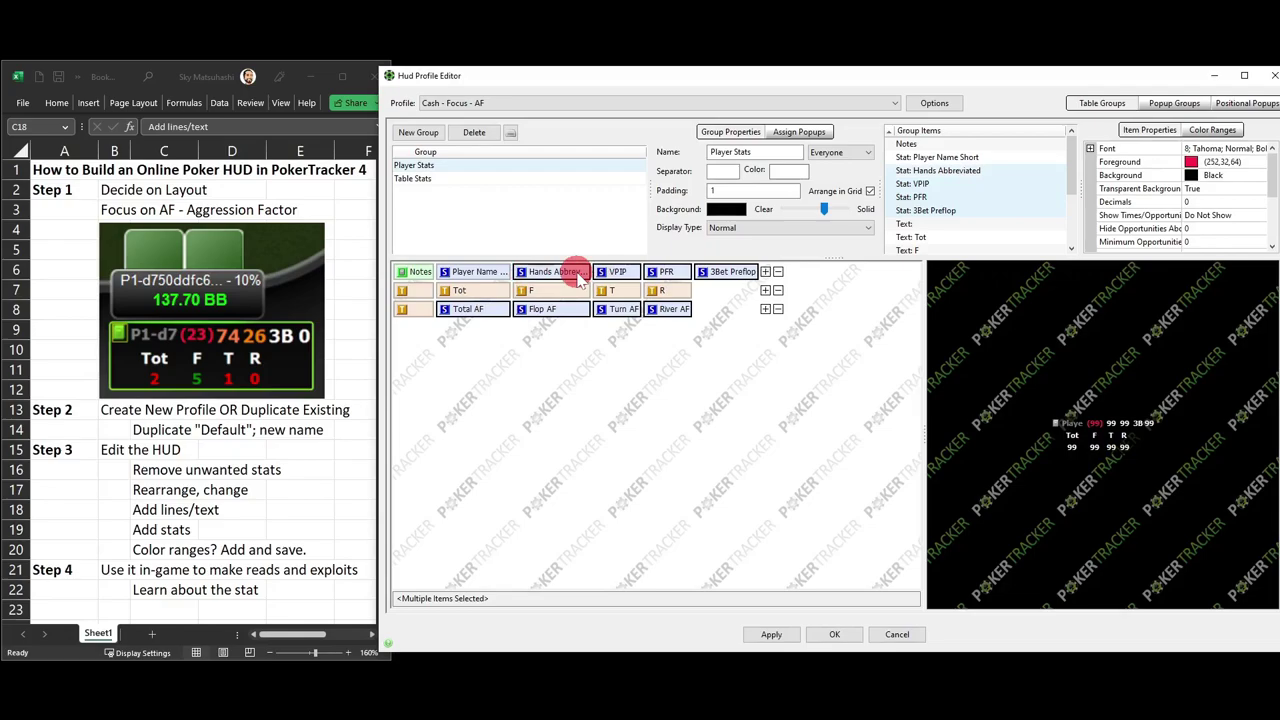
ctrl+click(614, 290)
click(1240, 150)
click(1262, 149)
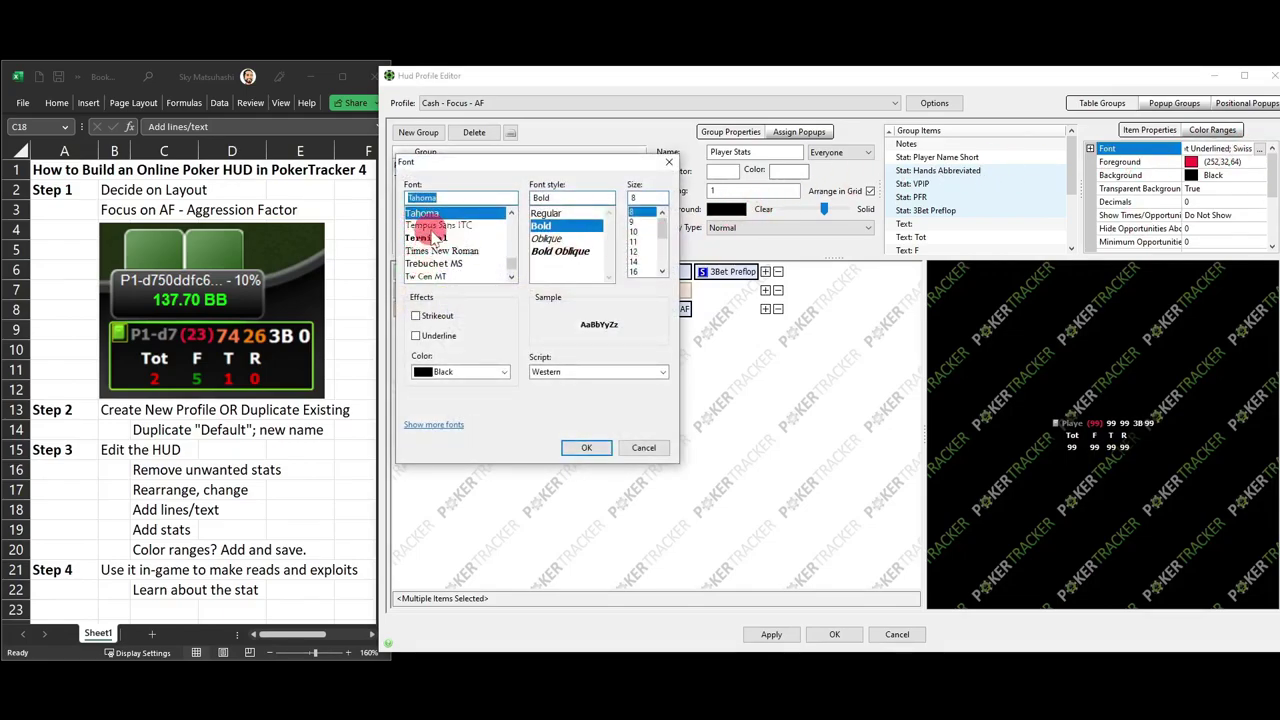
click(637, 234)
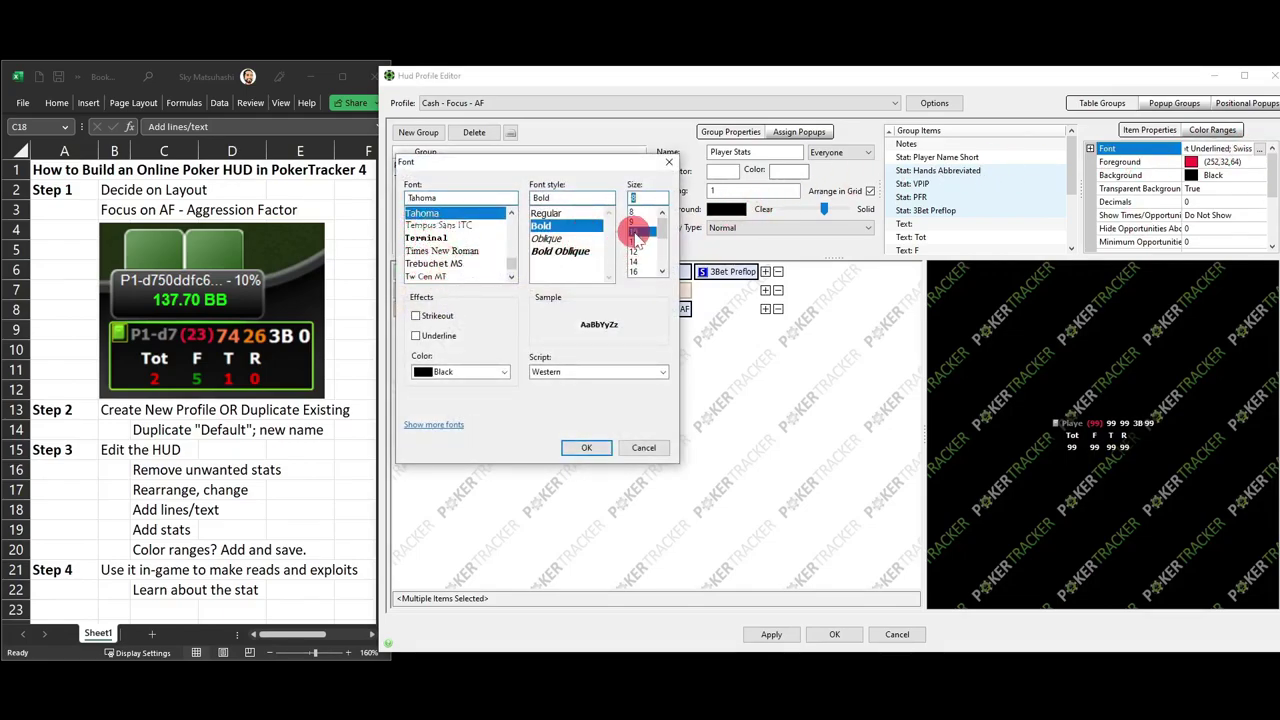
click(586, 447)
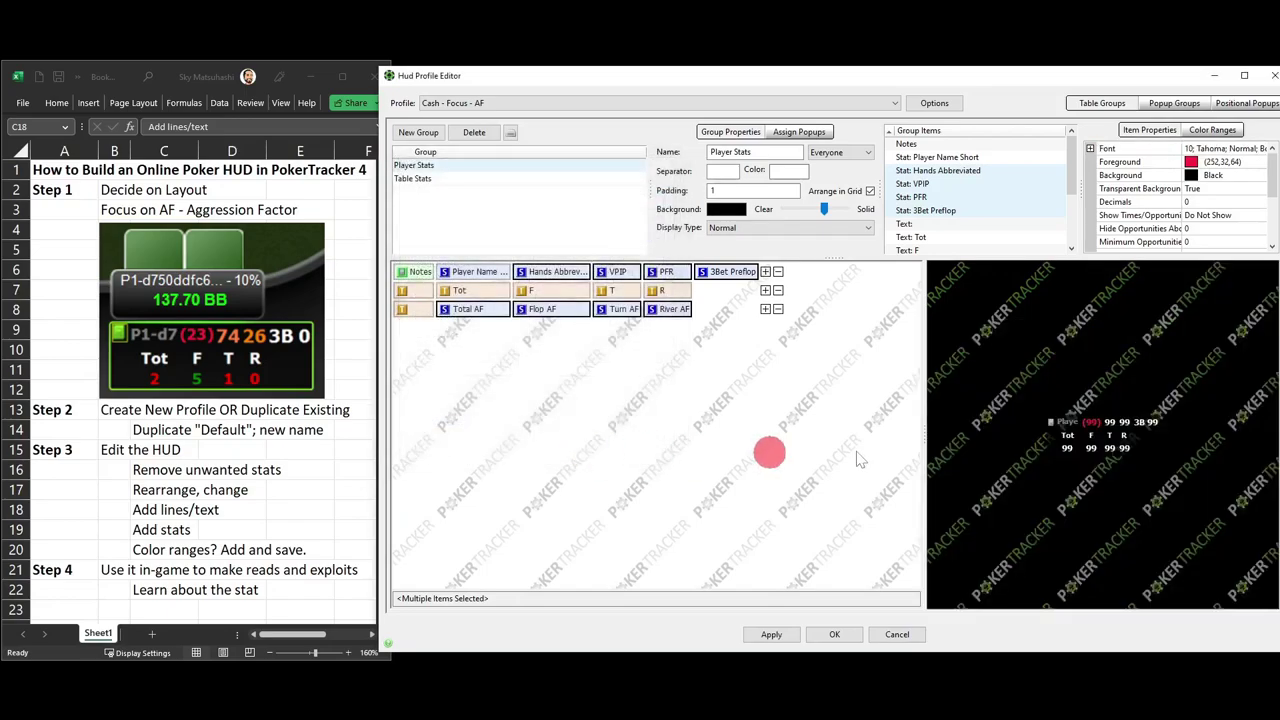
Step: Select only the Total AF stat on the third line of the Player Stats group
click(1135, 424)
click(1062, 451)
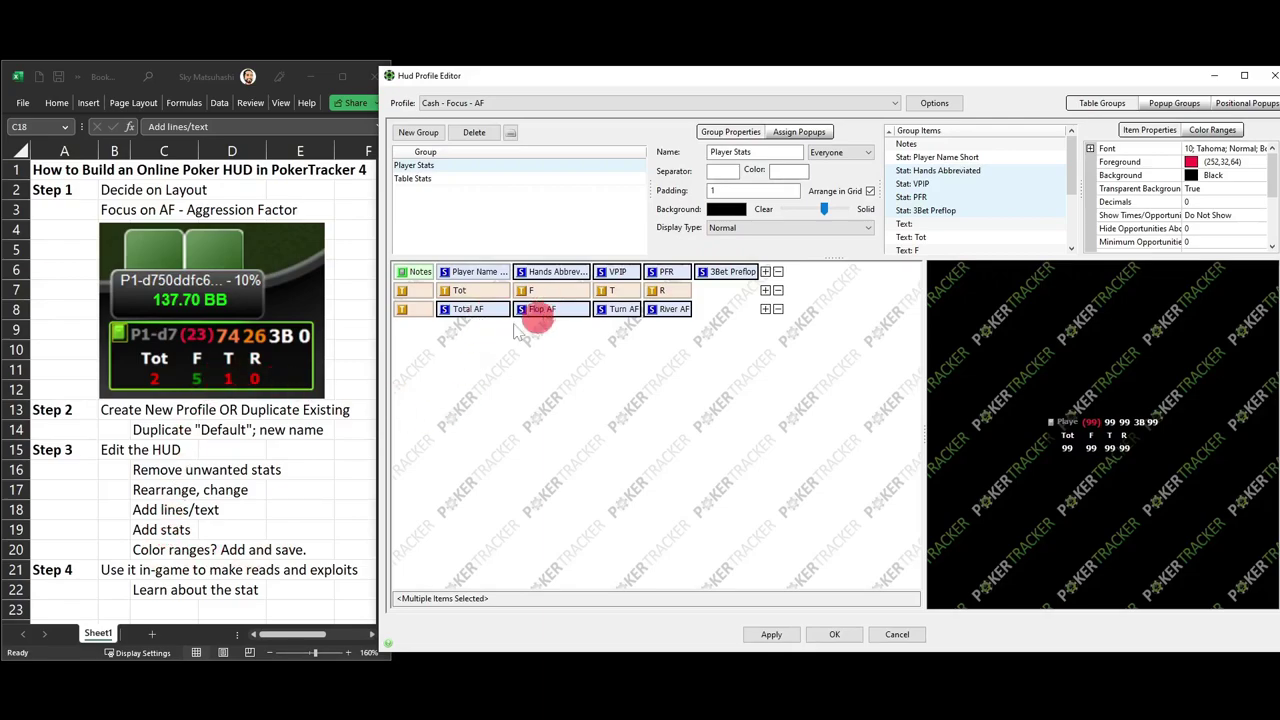
click(479, 311)
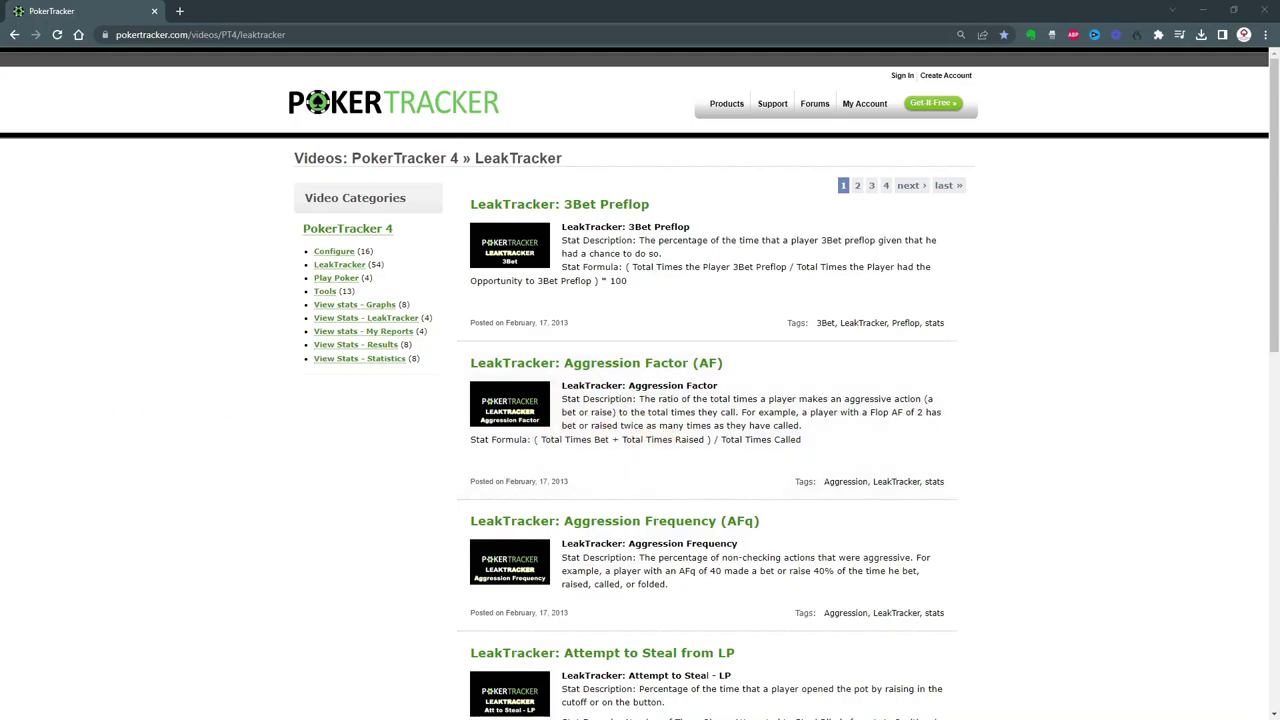
Step: Switch to the main PokerTracker window, search the statistics configuration for "AF" and read the Flop AF description
key(alt+Tab)
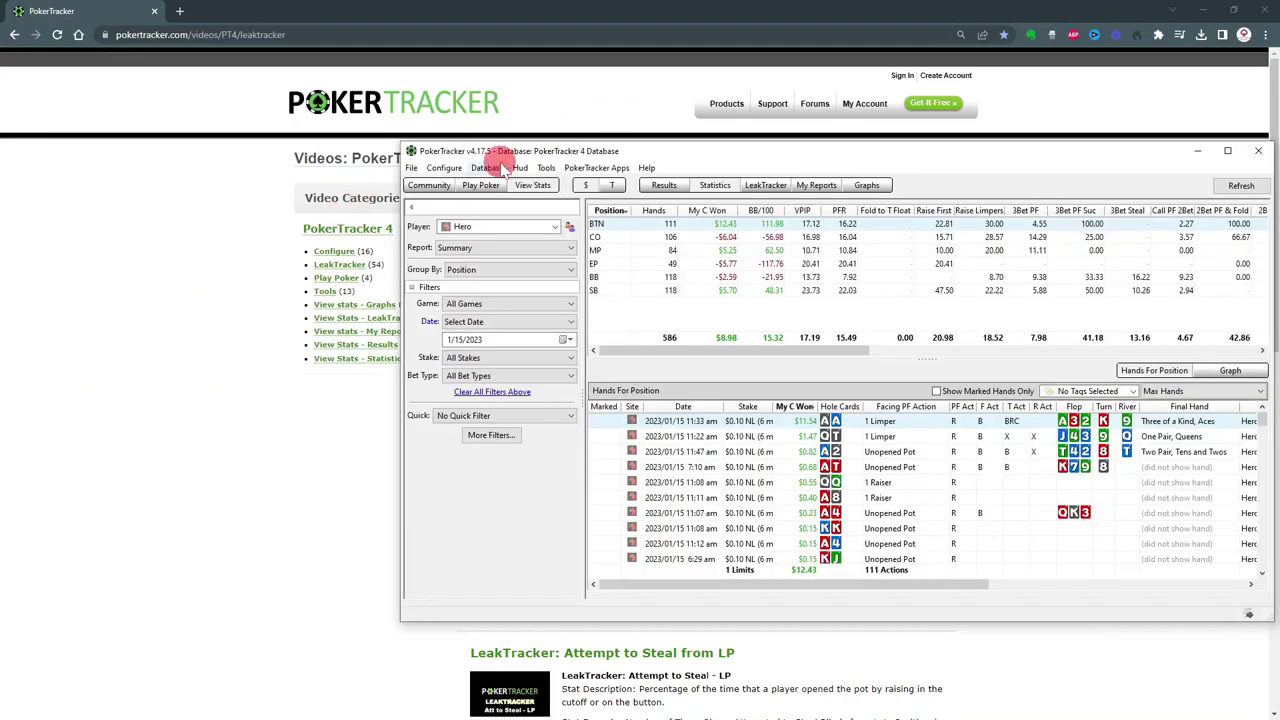
click(459, 168)
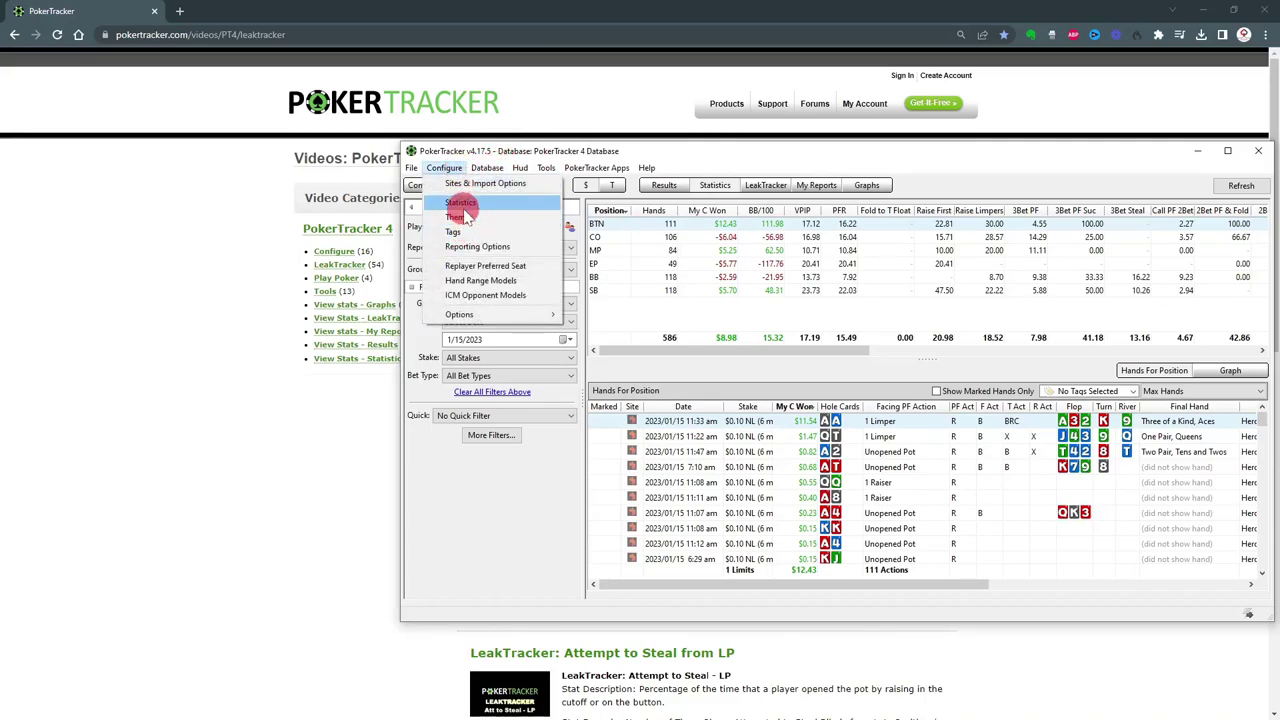
key(Escape)
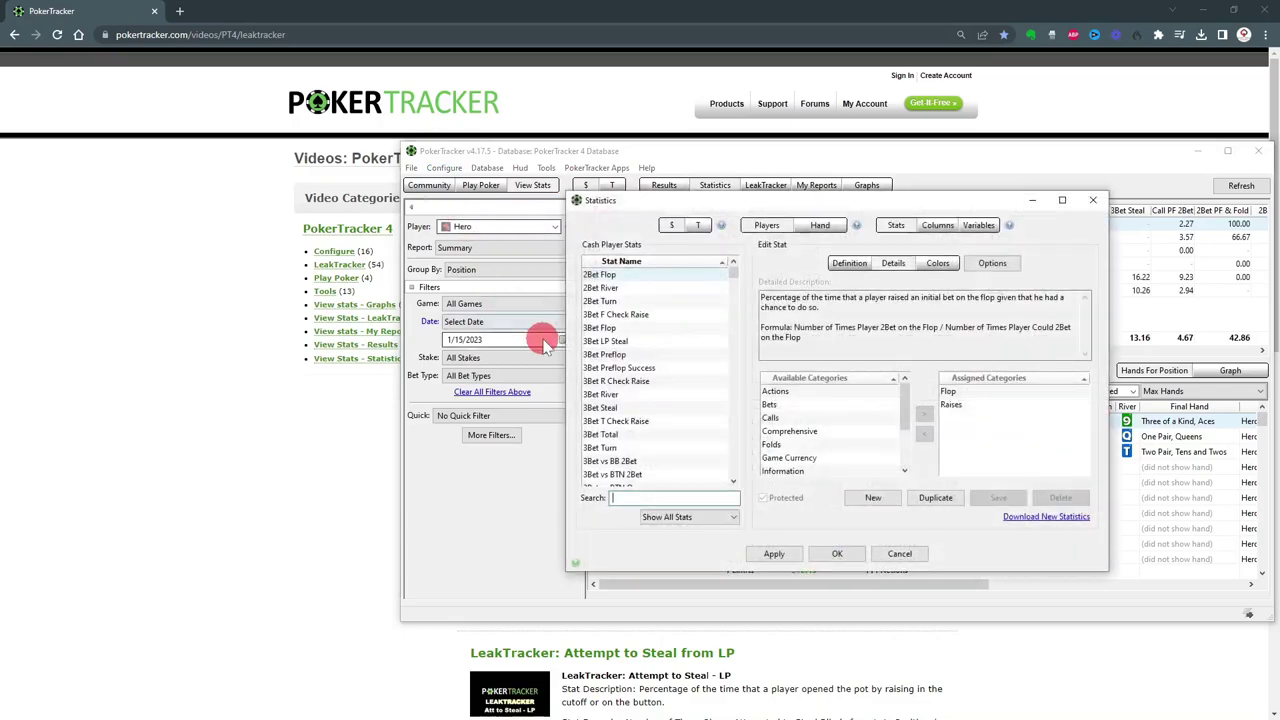
text(AF)
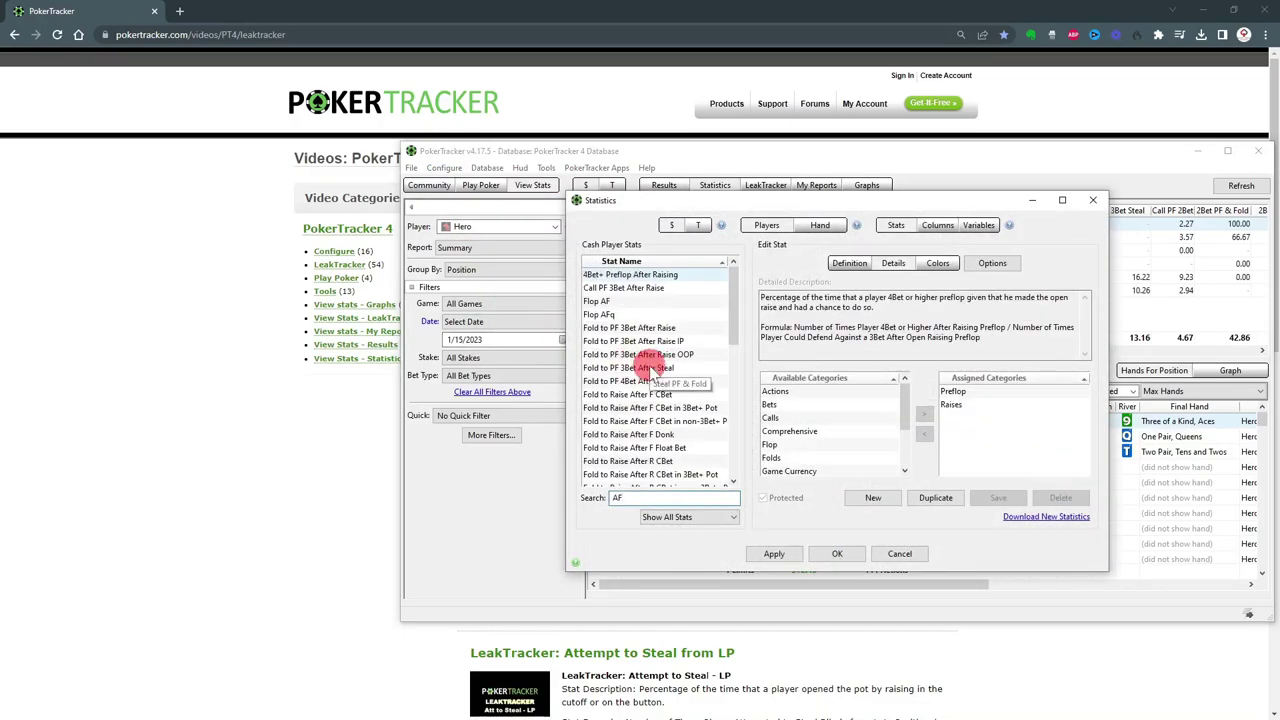
click(619, 301)
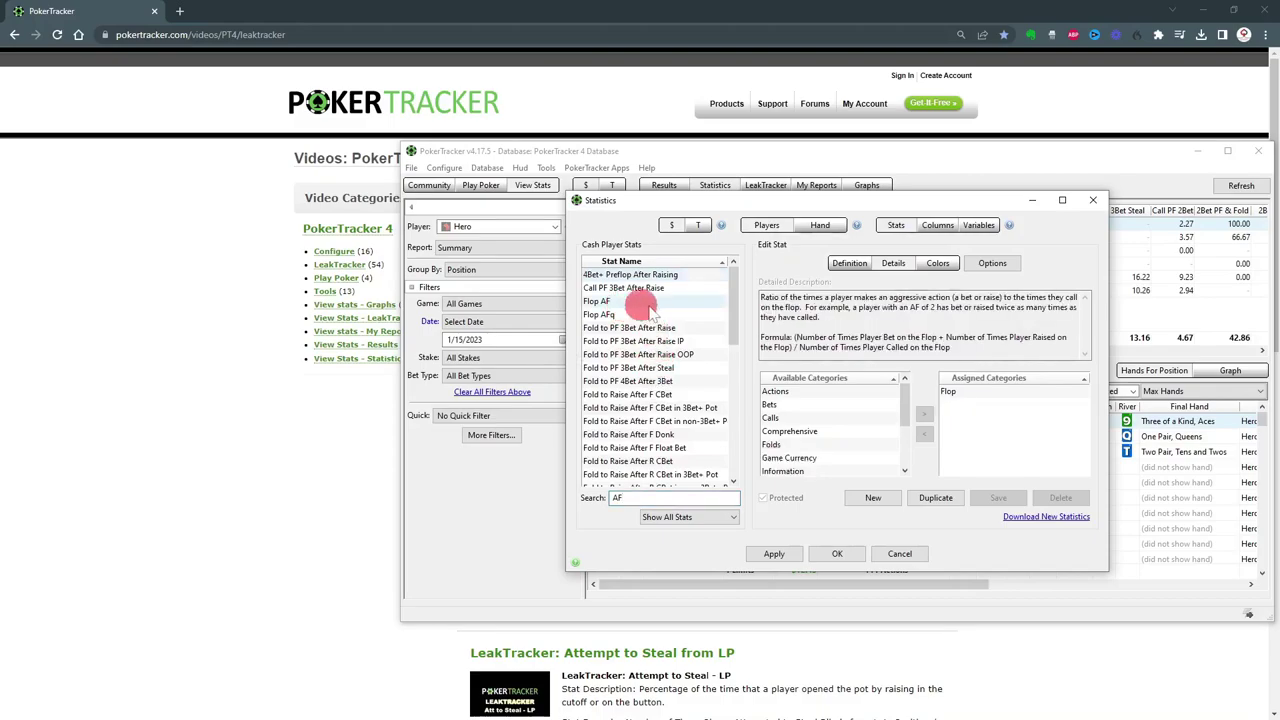
click(770, 305)
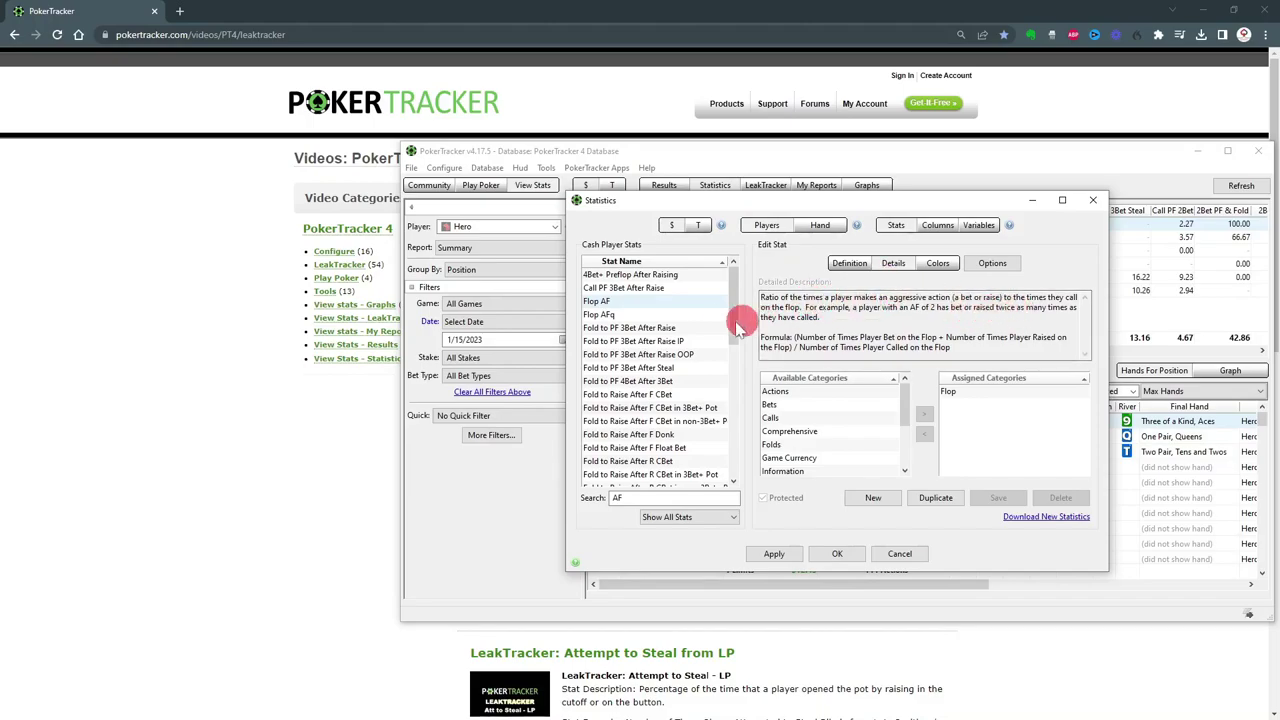
Step: Read the detailed description and formula of the Total AF stat and leave the statistics configuration without changes
drag(736, 335, 735, 440)
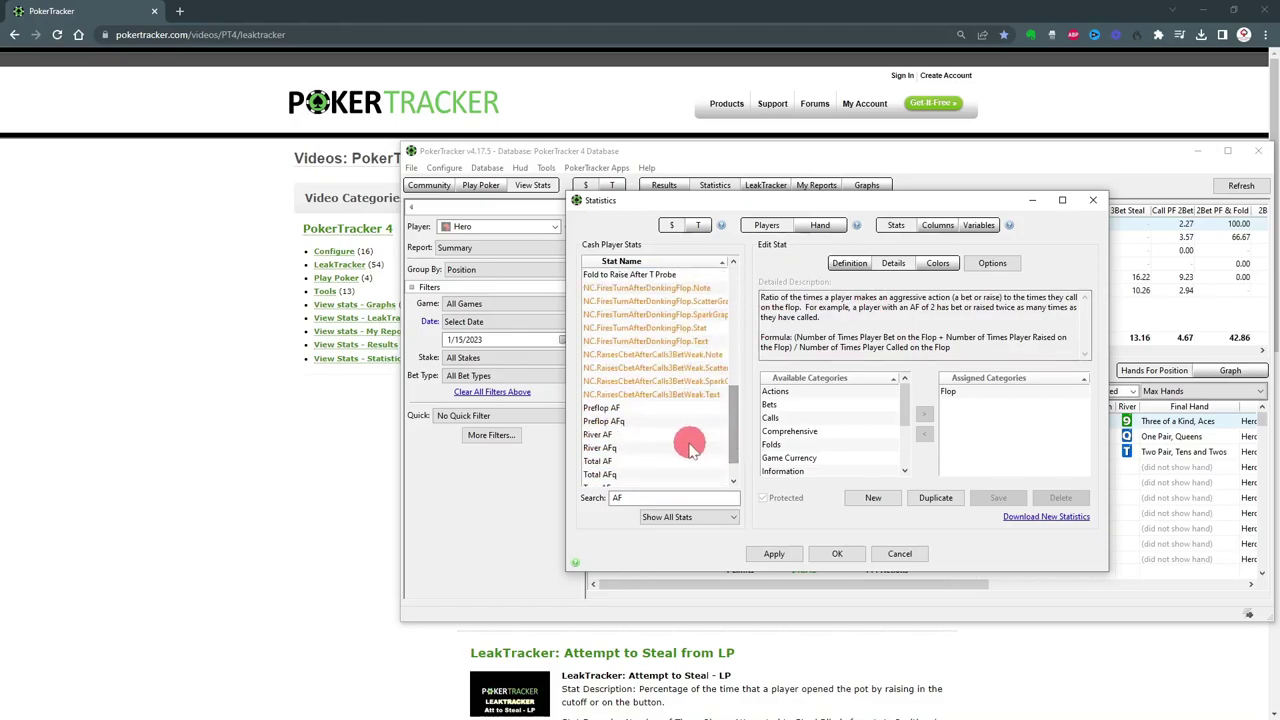
click(629, 460)
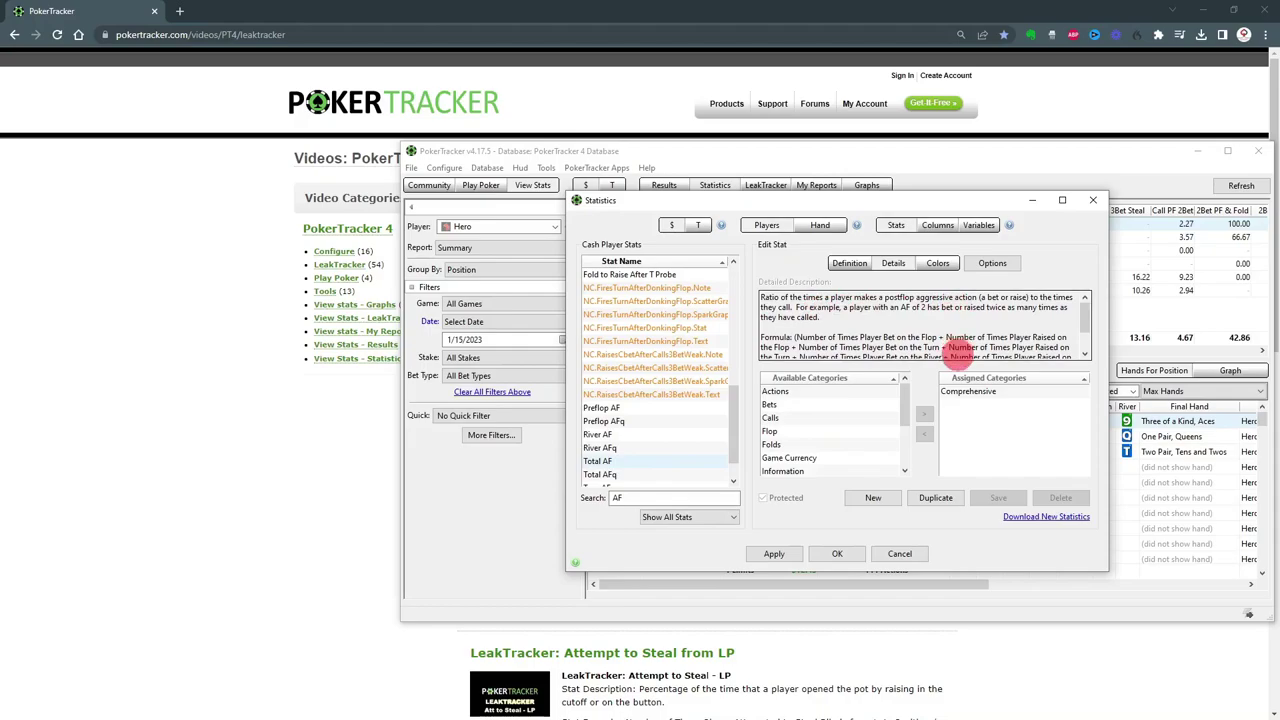
click(895, 555)
Step: Switch to the browser, open the LeakTracker Aggression Factor (AF) video in a new tab and examine its No Limit Holdem ranges table
click(349, 506)
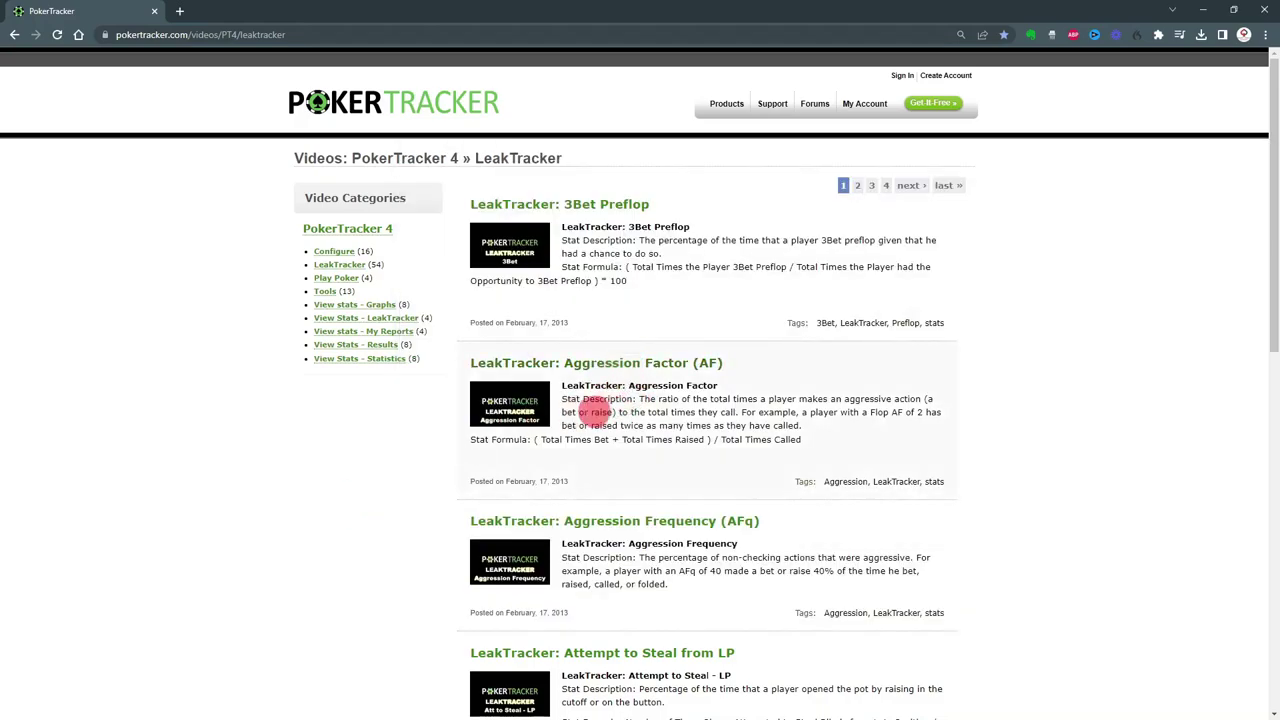
middle_click(570, 372)
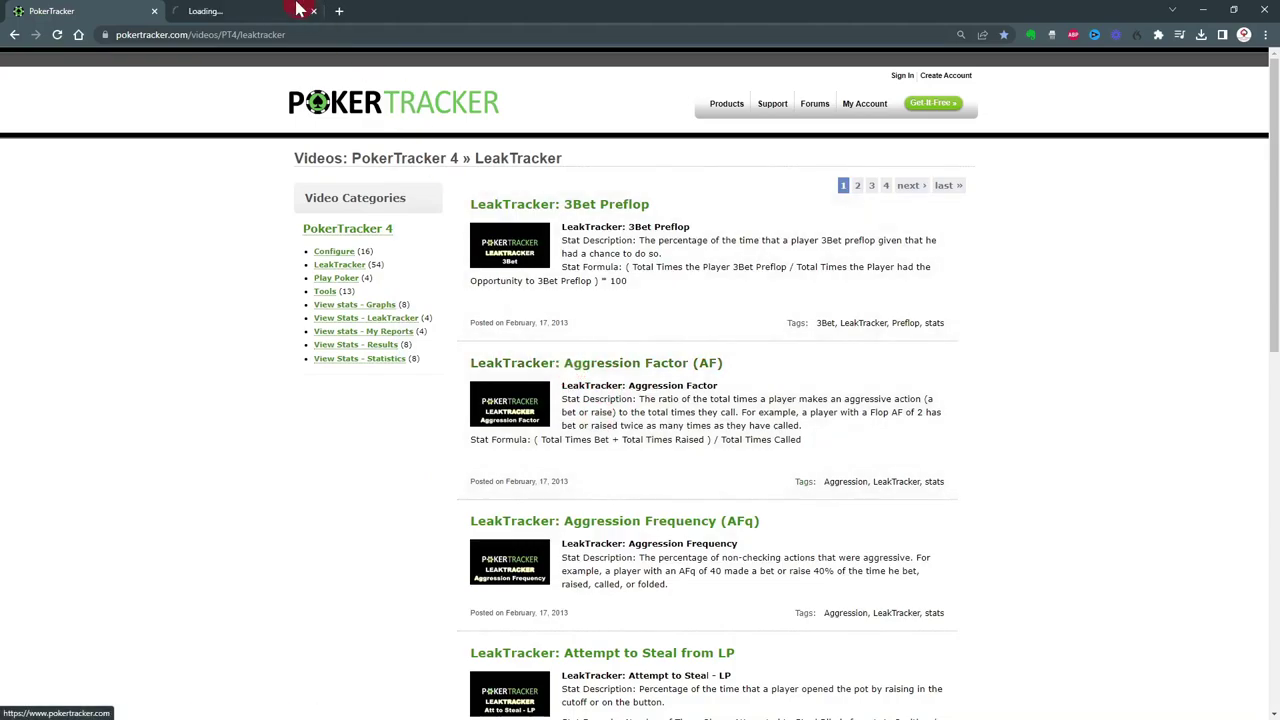
click(278, 14)
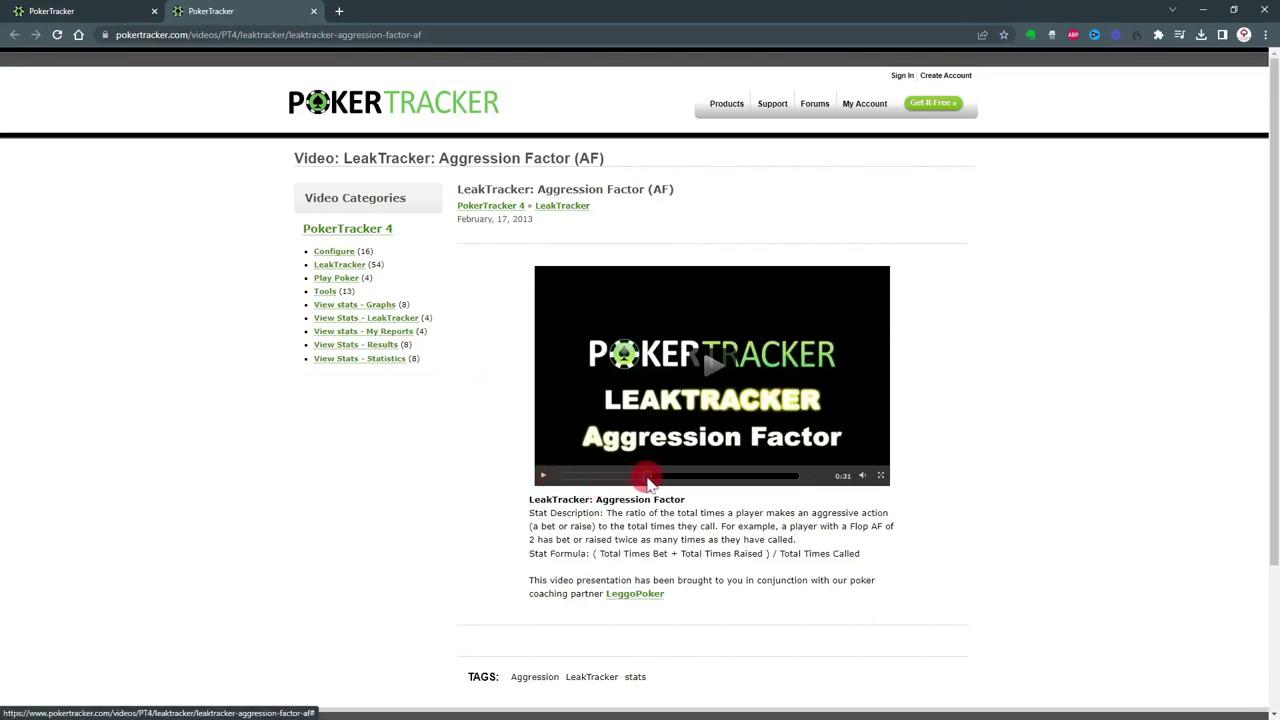
click(649, 477)
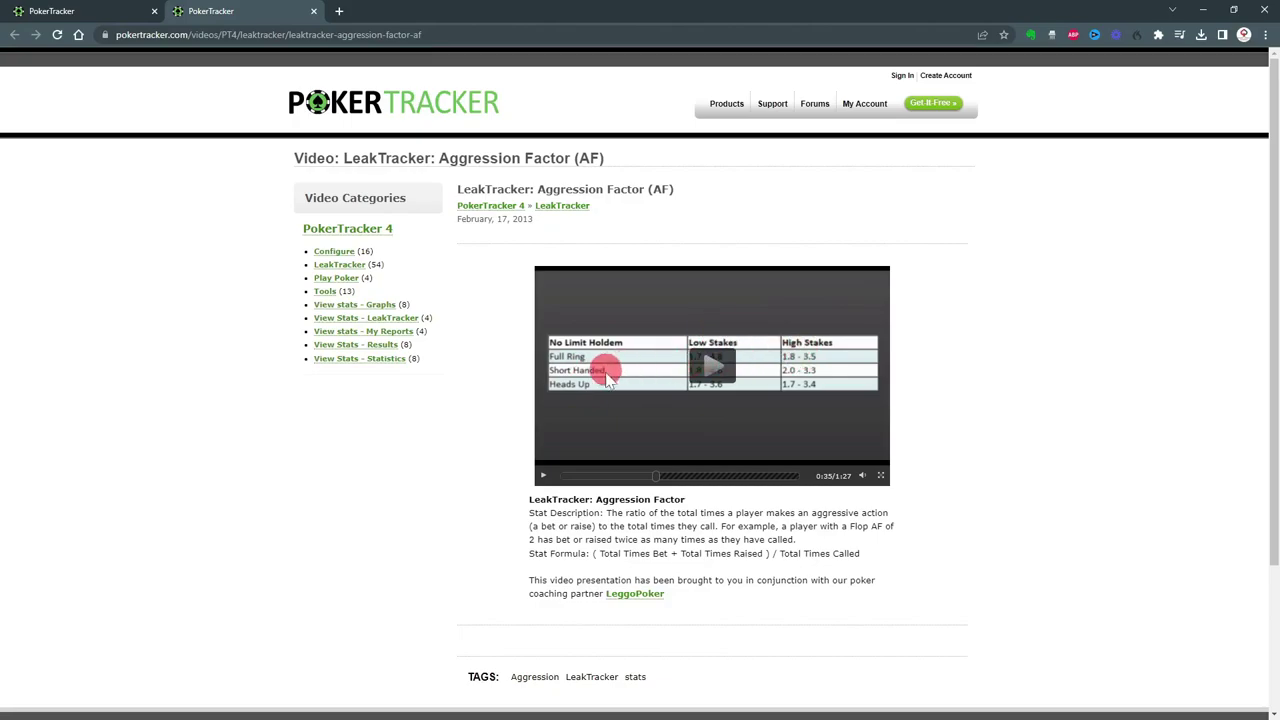
click(698, 379)
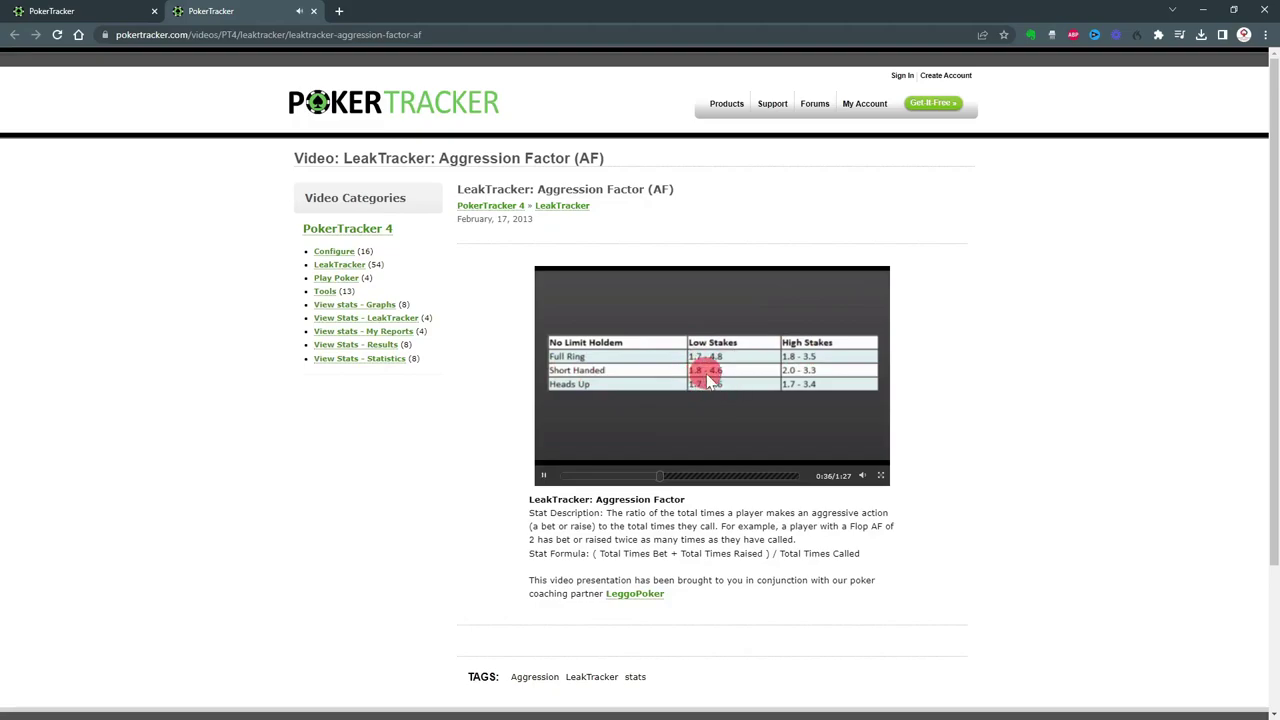
click(707, 375)
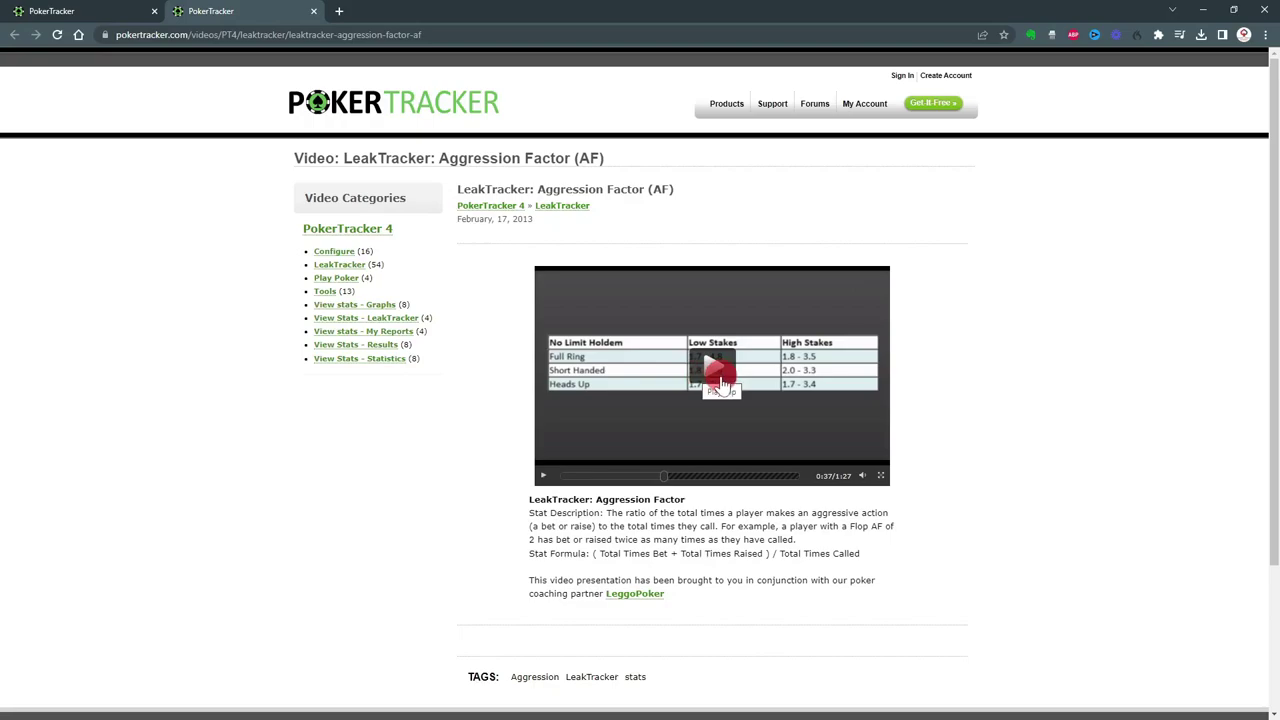
Step: Switch back to the HUD Profile Editor and add a red color range from 0 to 2 for the Total AF stat
click(1207, 17)
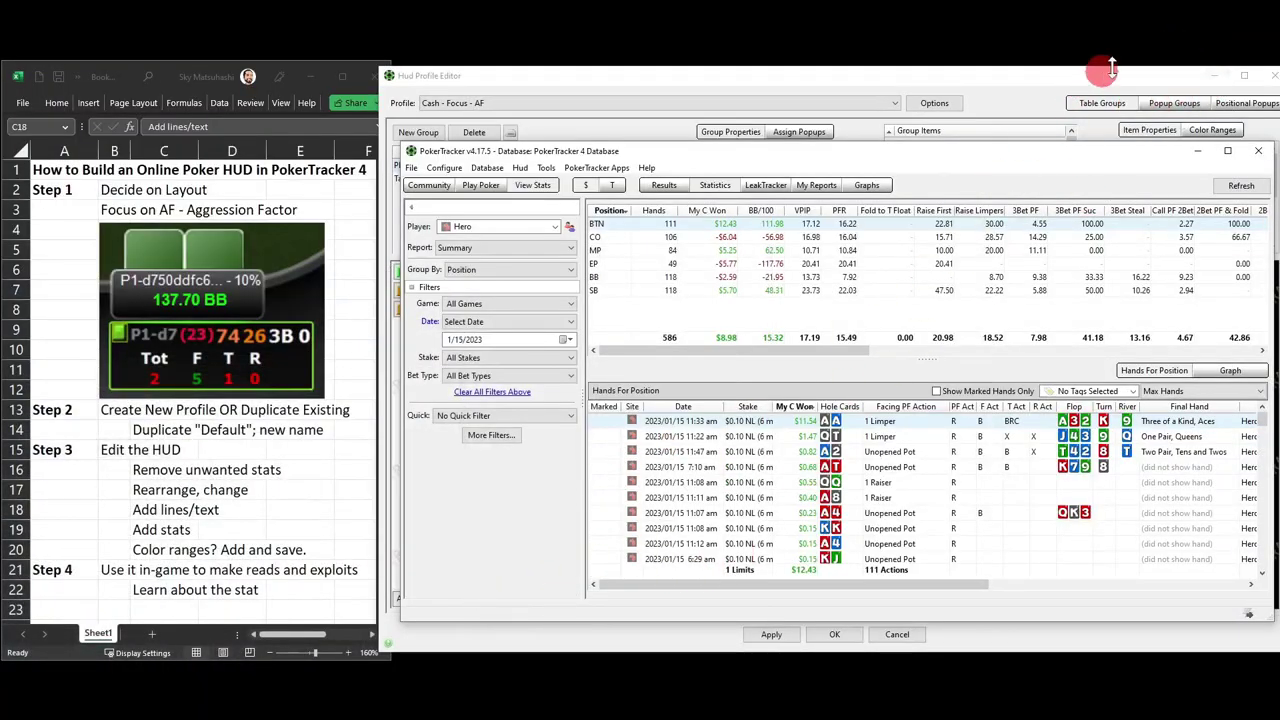
click(588, 643)
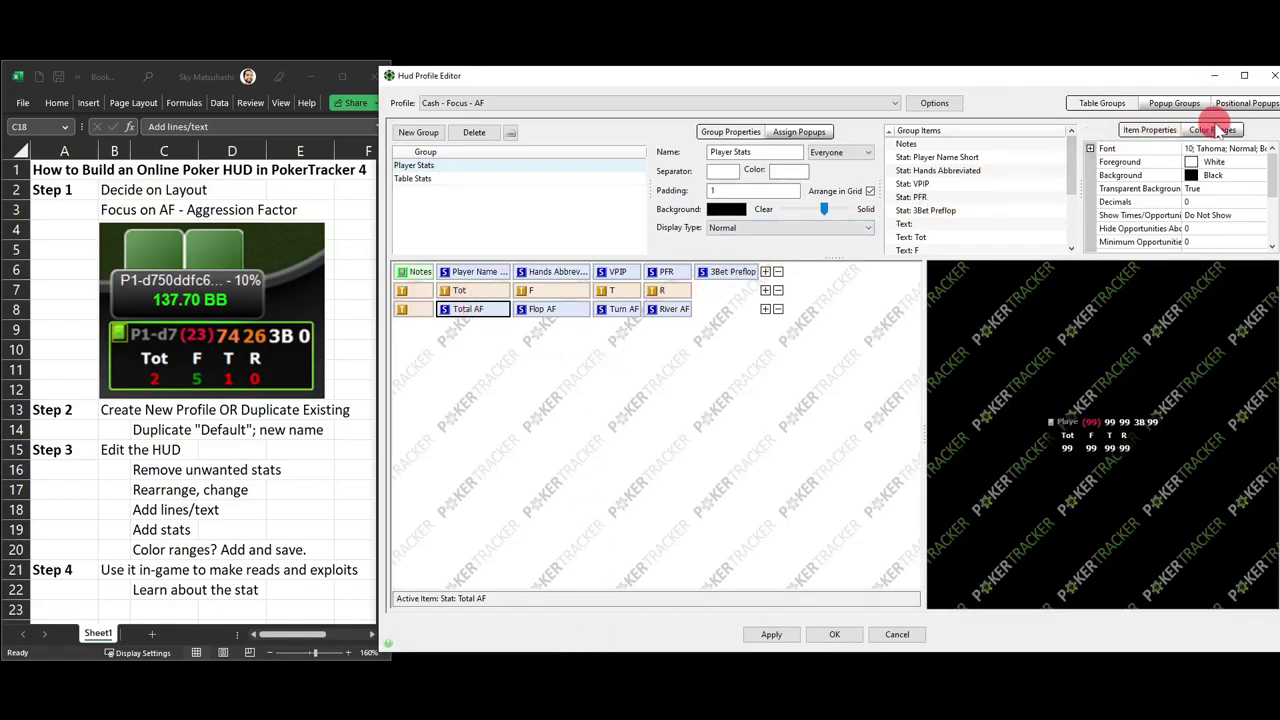
click(1218, 131)
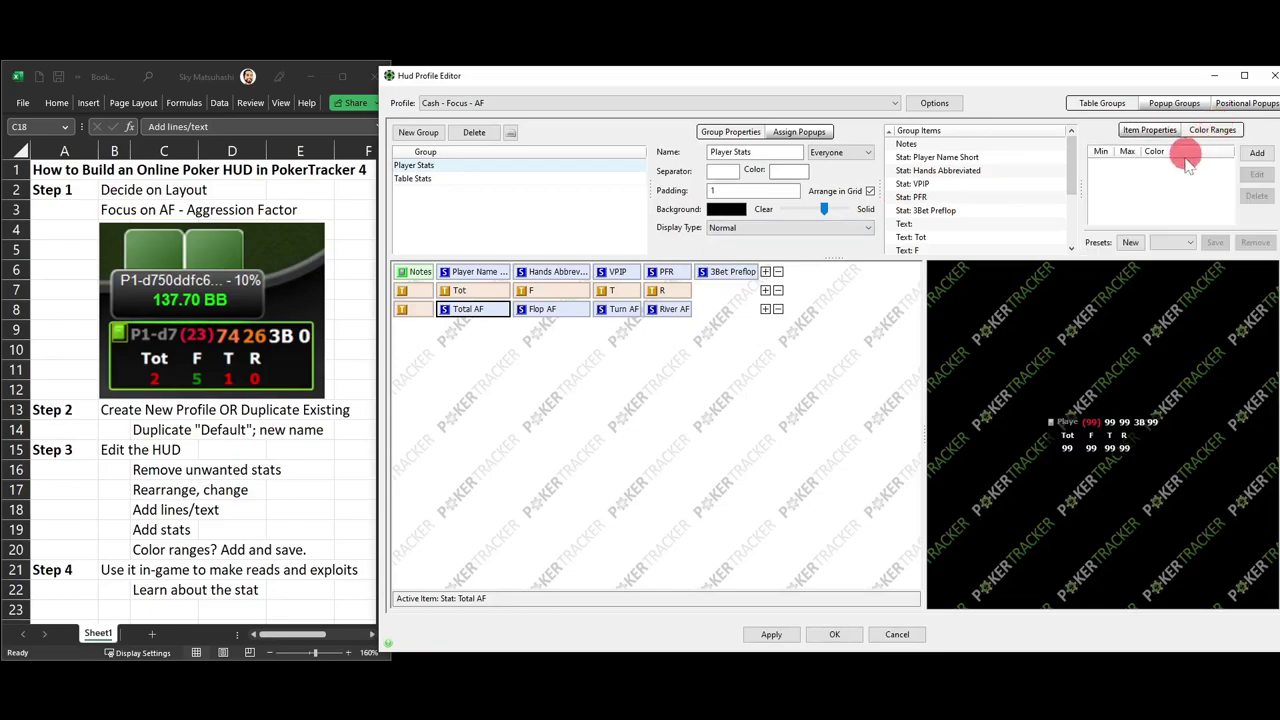
click(1256, 154)
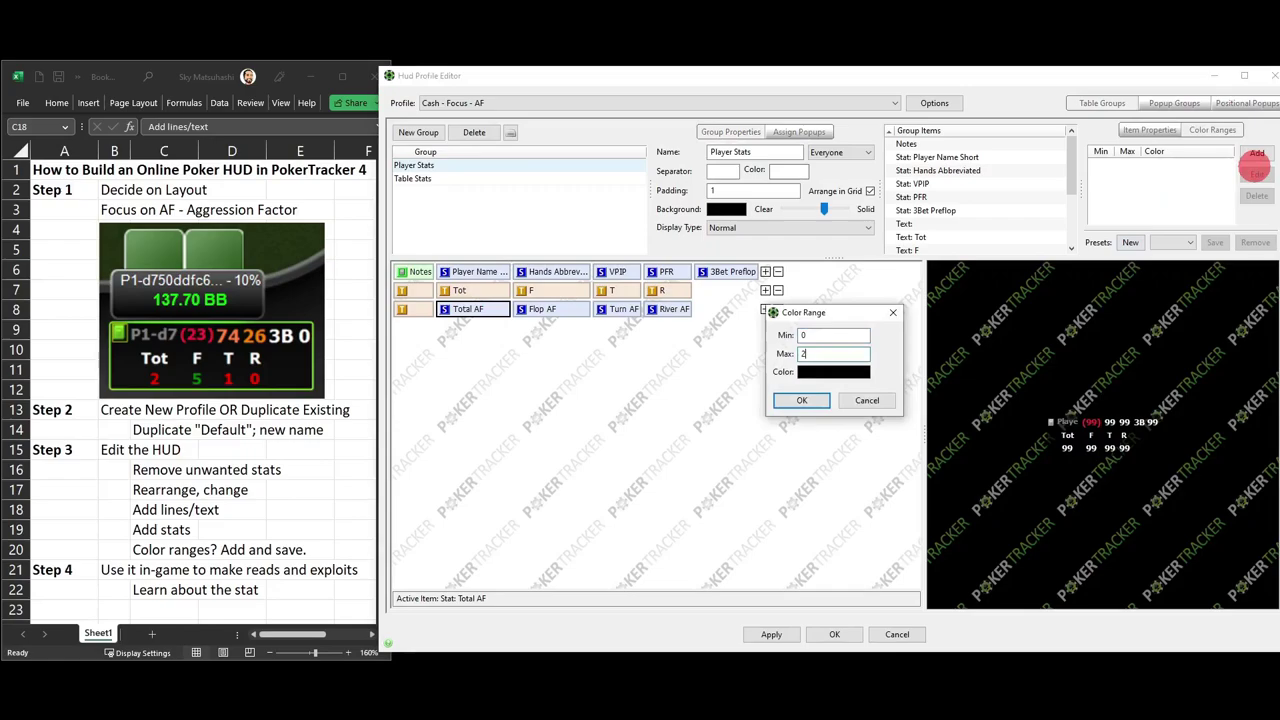
click(833, 371)
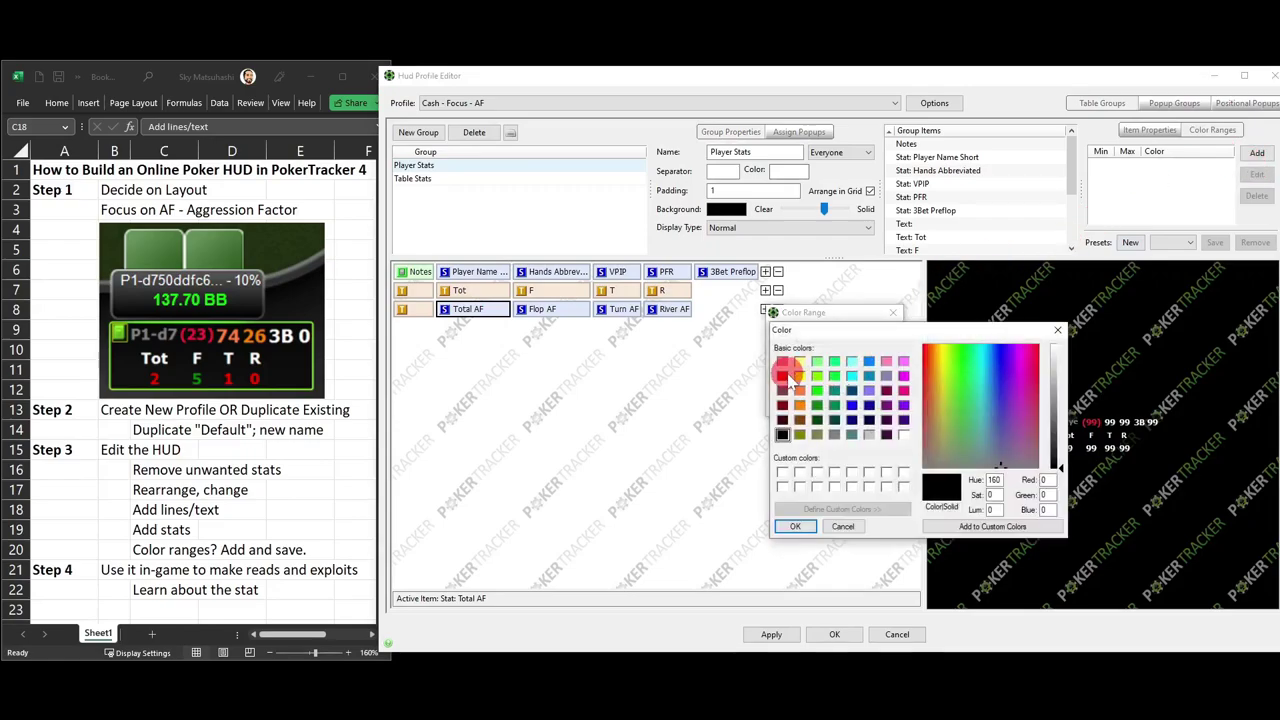
click(783, 369)
click(795, 526)
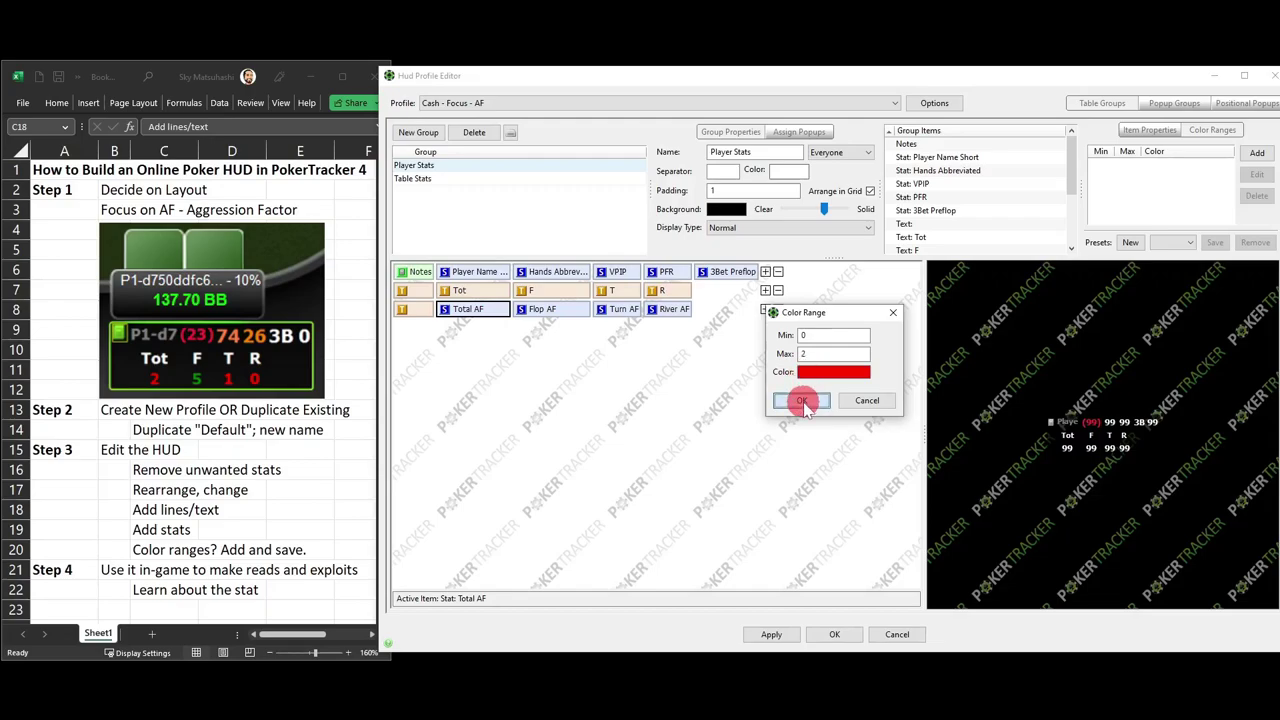
click(801, 400)
Step: Add a light yellow color range from 2 to 4 for the Total AF stat
click(1257, 153)
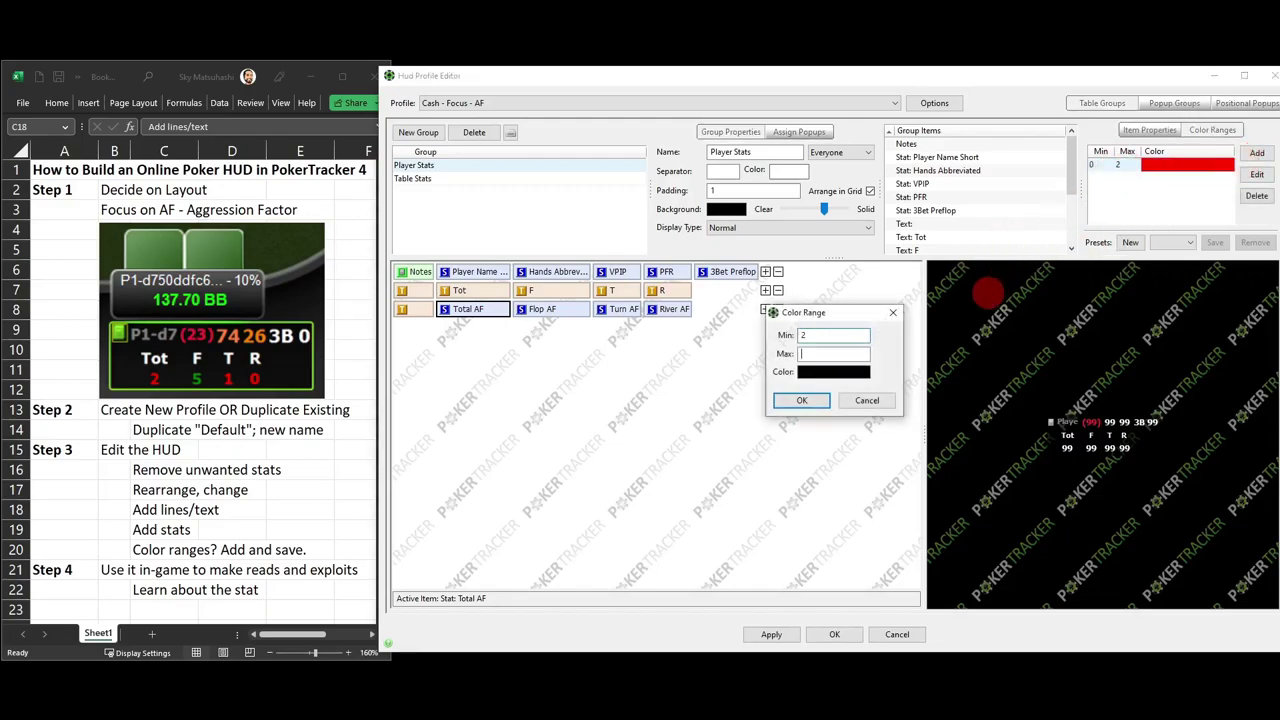
click(832, 371)
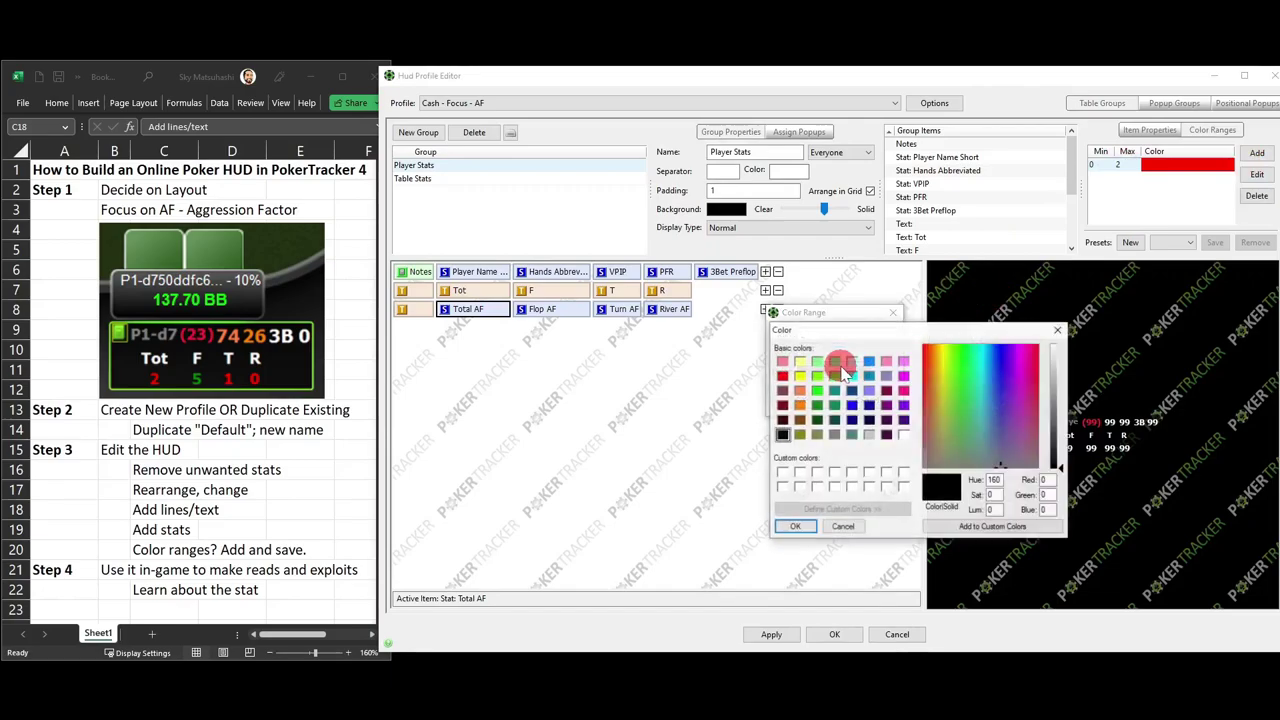
click(800, 361)
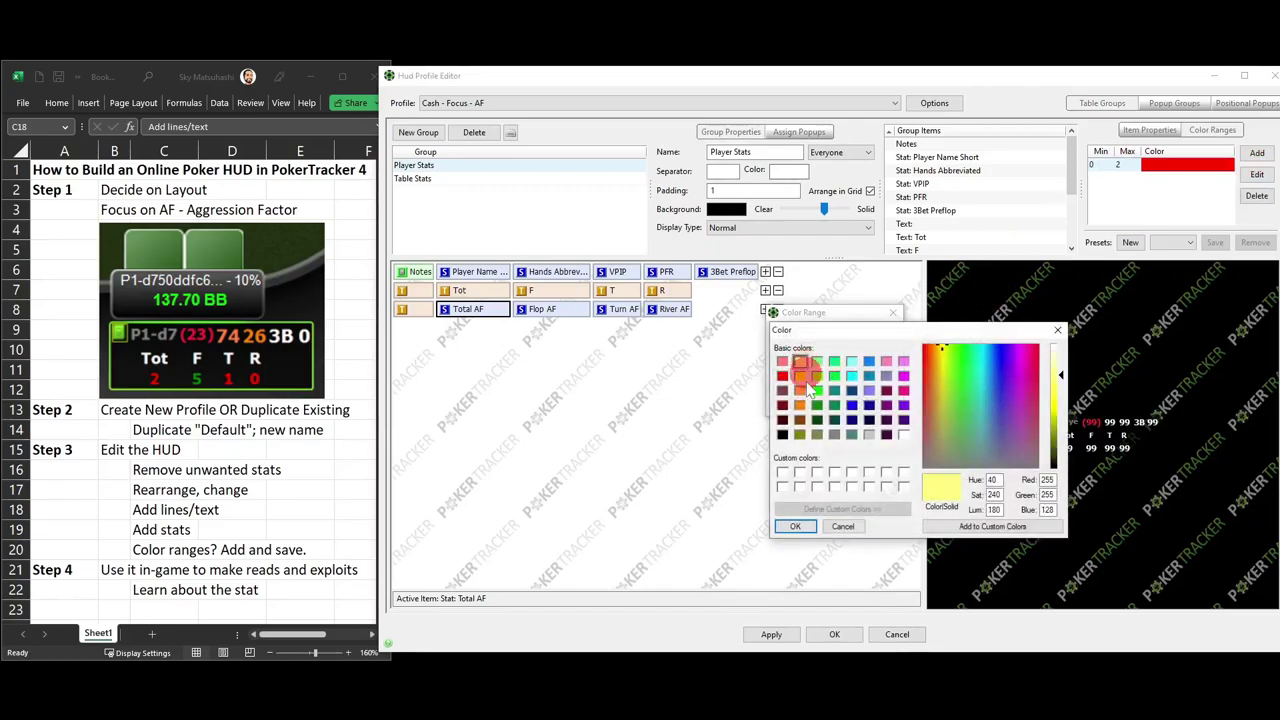
click(797, 522)
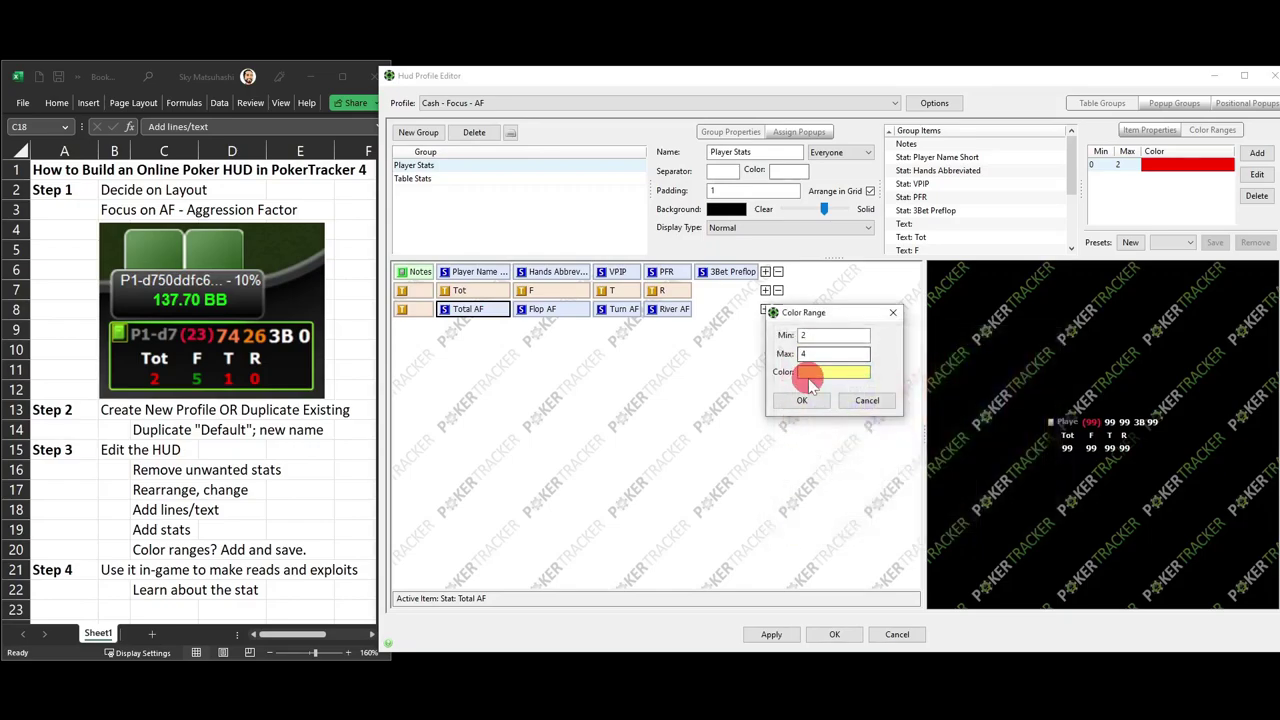
click(806, 400)
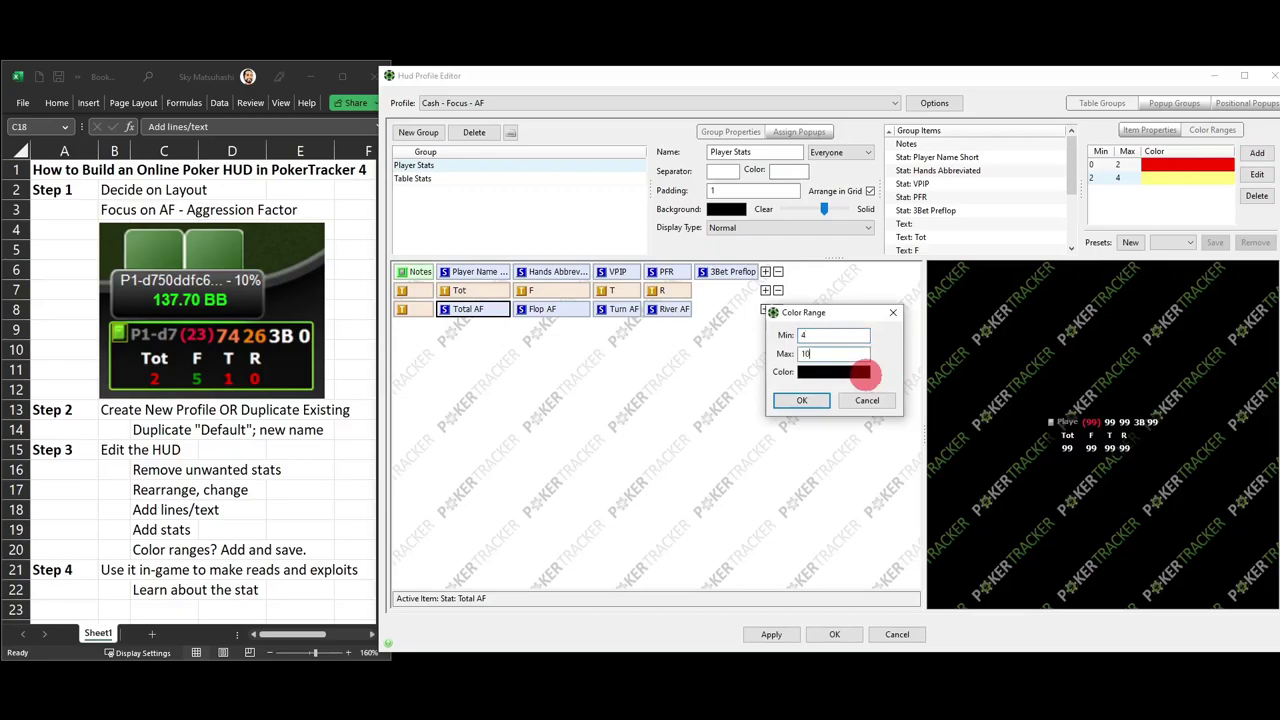
Step: Add a dark green color range from 4 to 10 for the Total AF stat
click(865, 373)
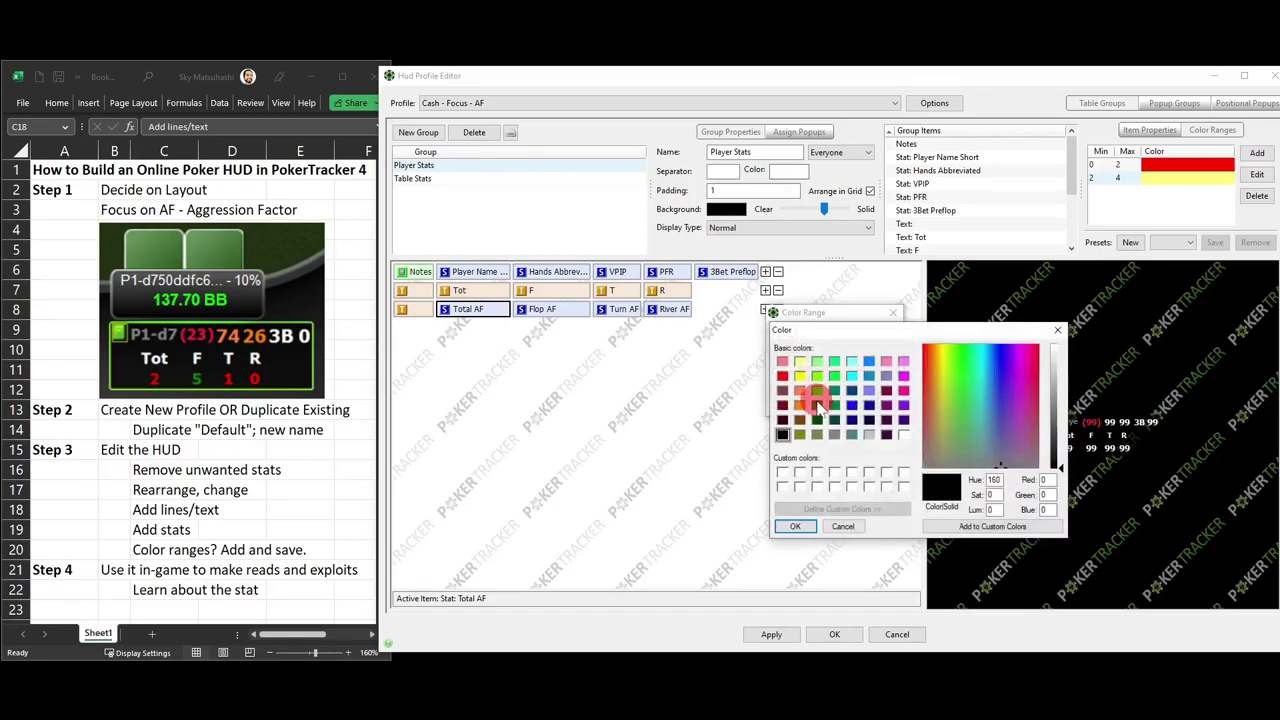
click(819, 404)
click(806, 527)
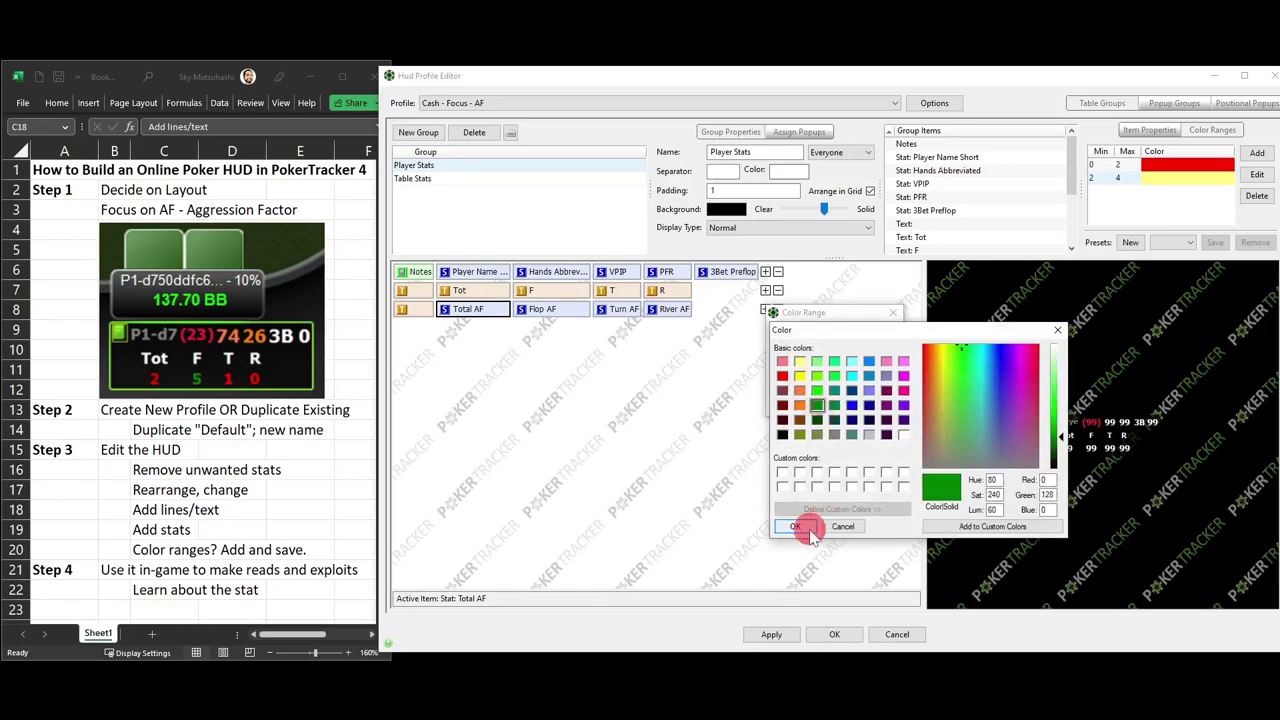
click(826, 402)
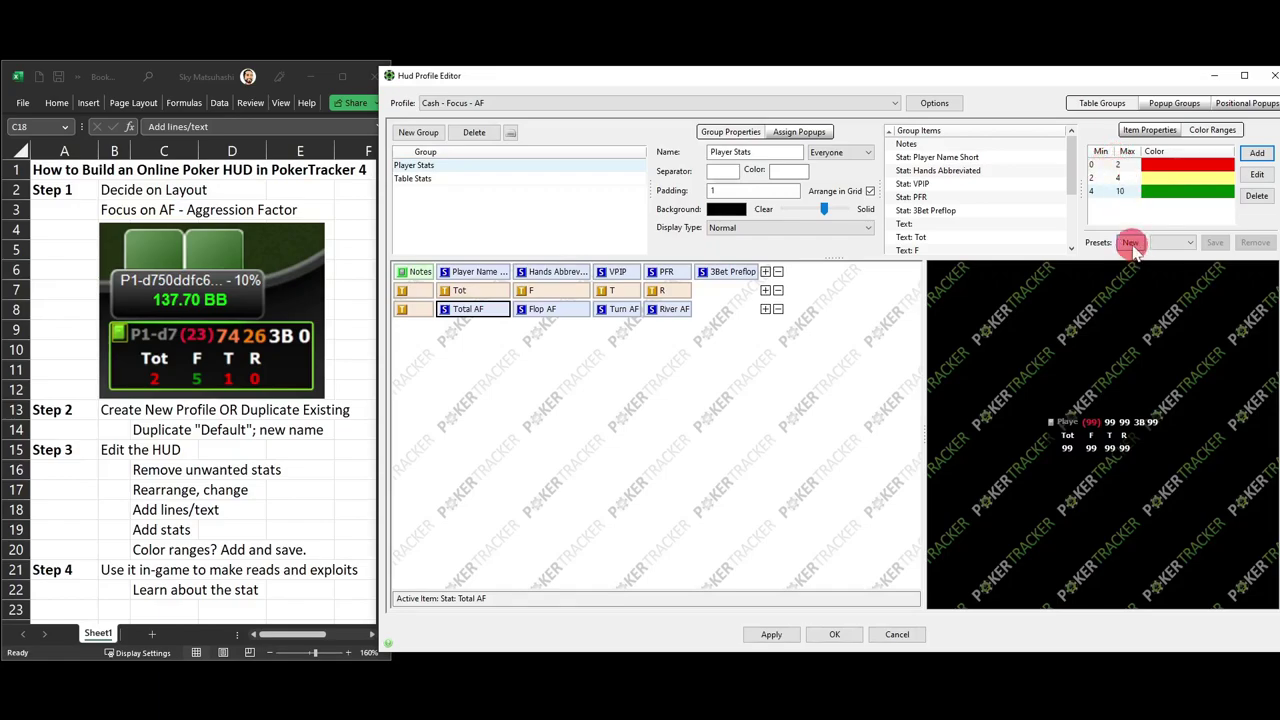
Step: Save the Total AF color ranges as the preset "Stat: Total AF", overwriting the existing preset of that name
click(1130, 242)
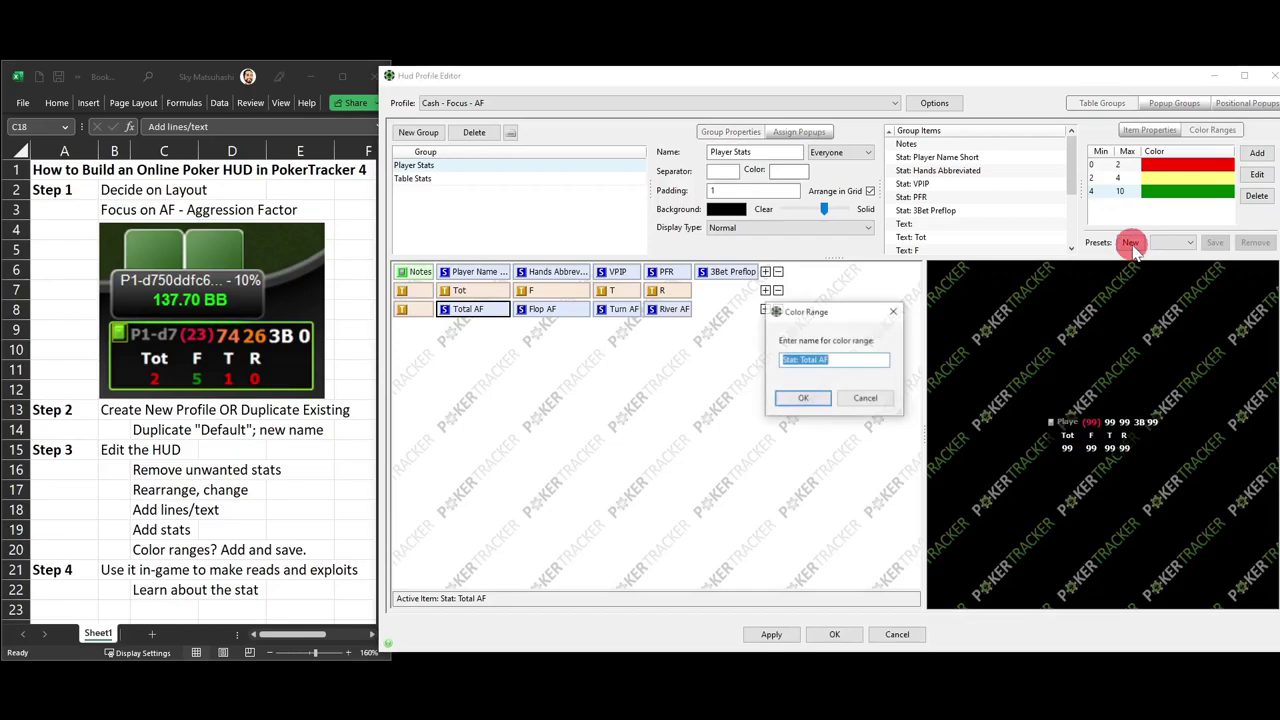
click(803, 398)
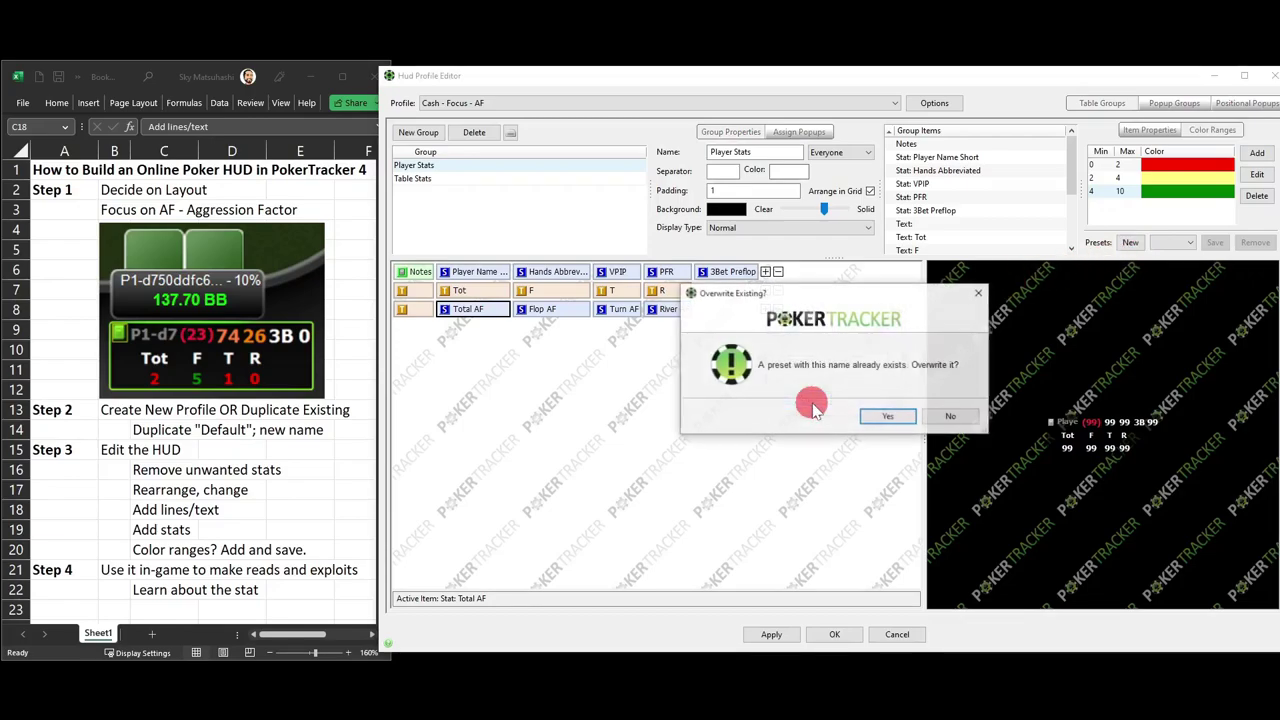
click(892, 417)
click(1172, 242)
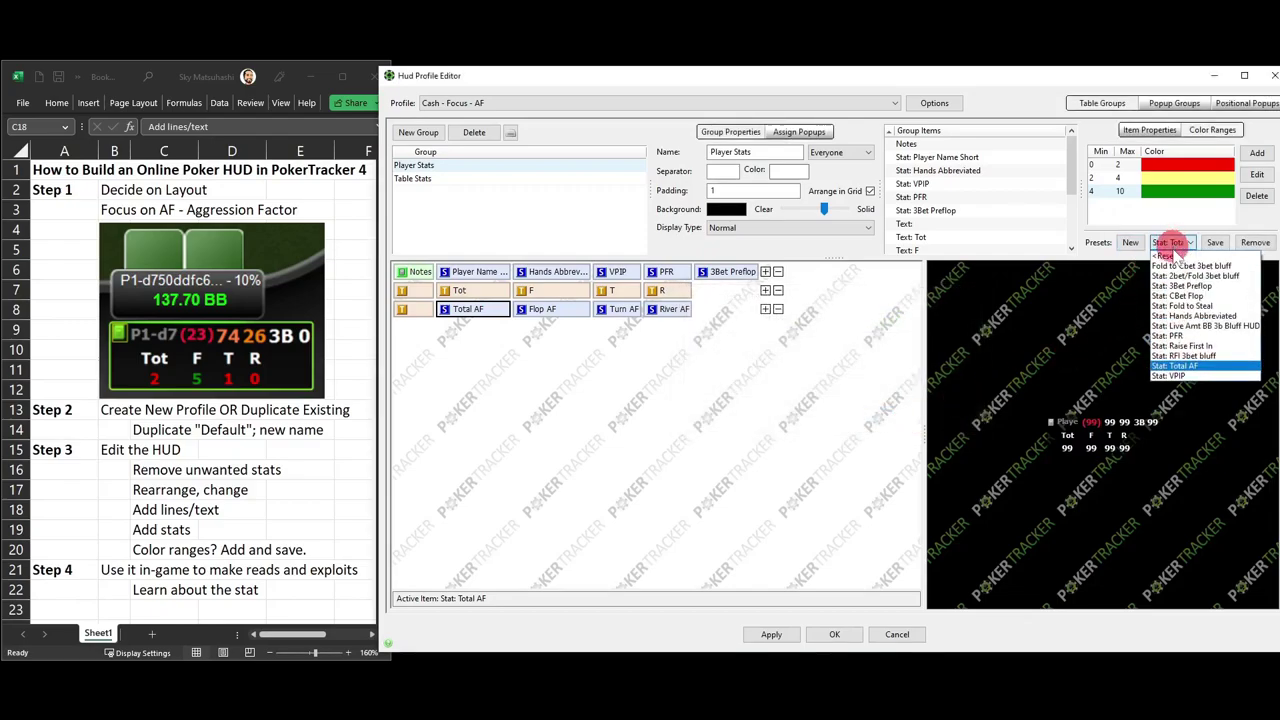
click(1100, 218)
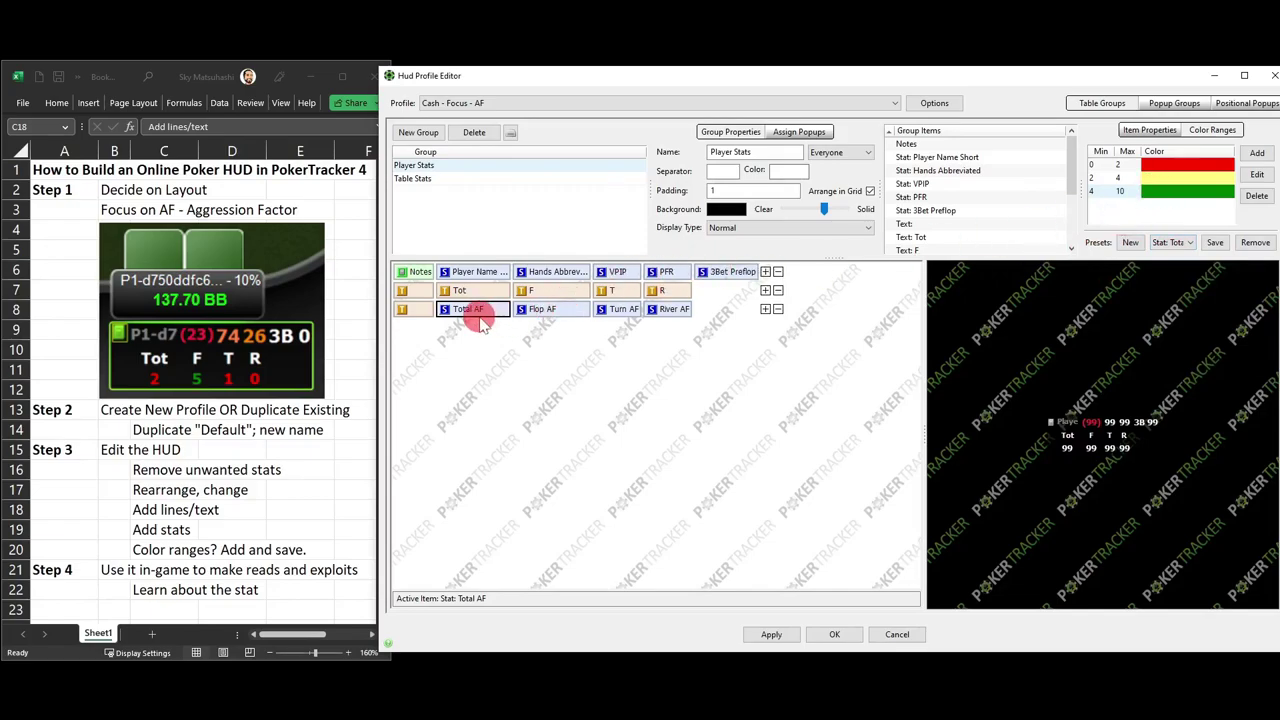
Step: Apply the "Stat: Total AF" color range preset to the Flop AF, Turn AF and River AF stats
click(540, 311)
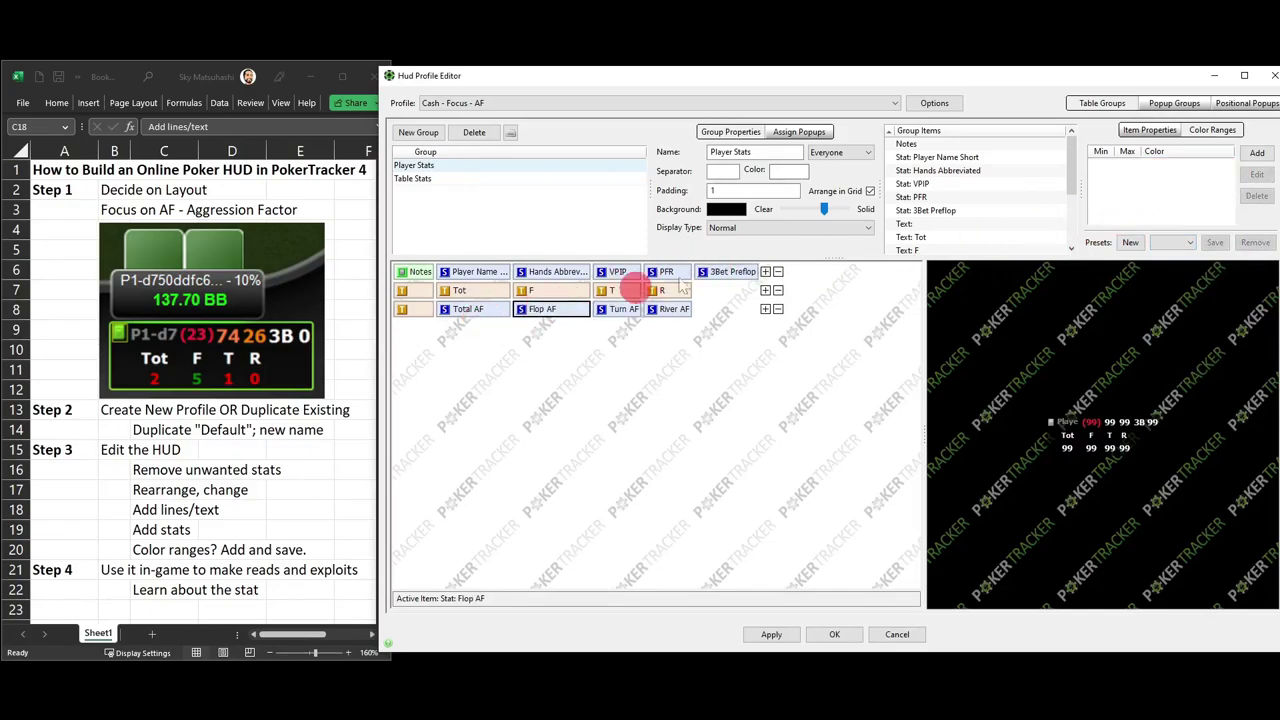
click(1186, 243)
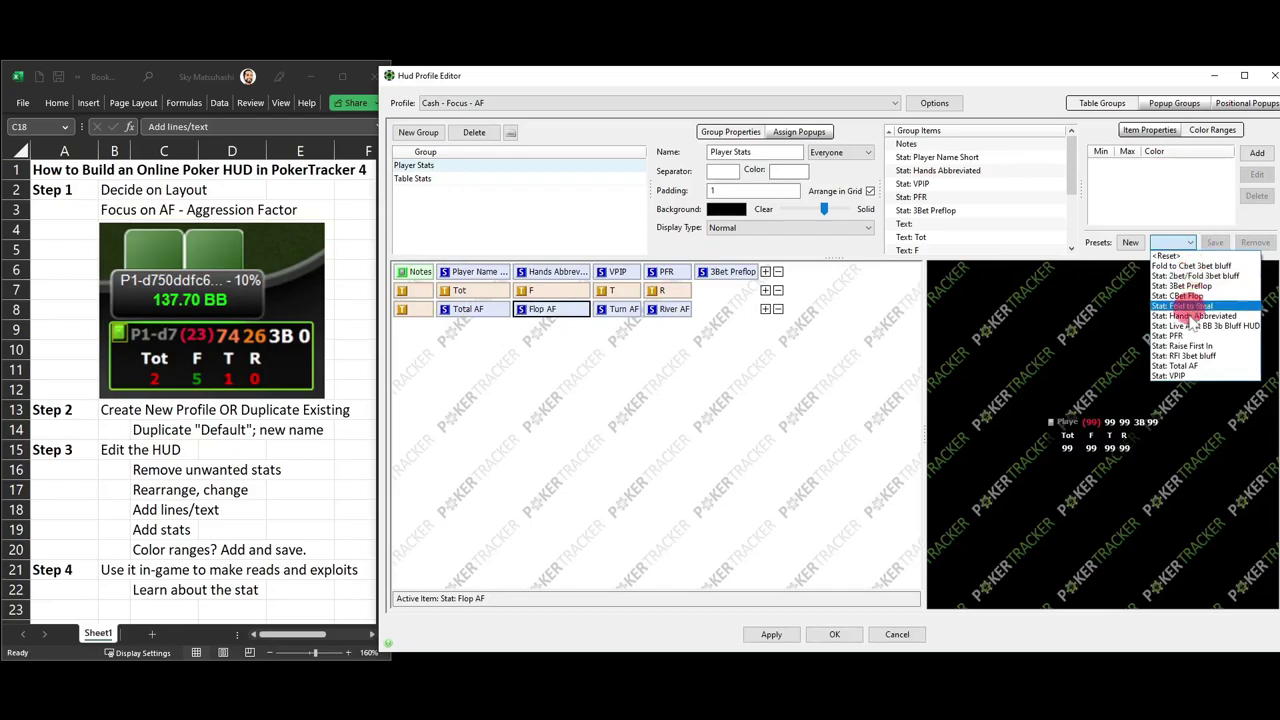
click(1186, 367)
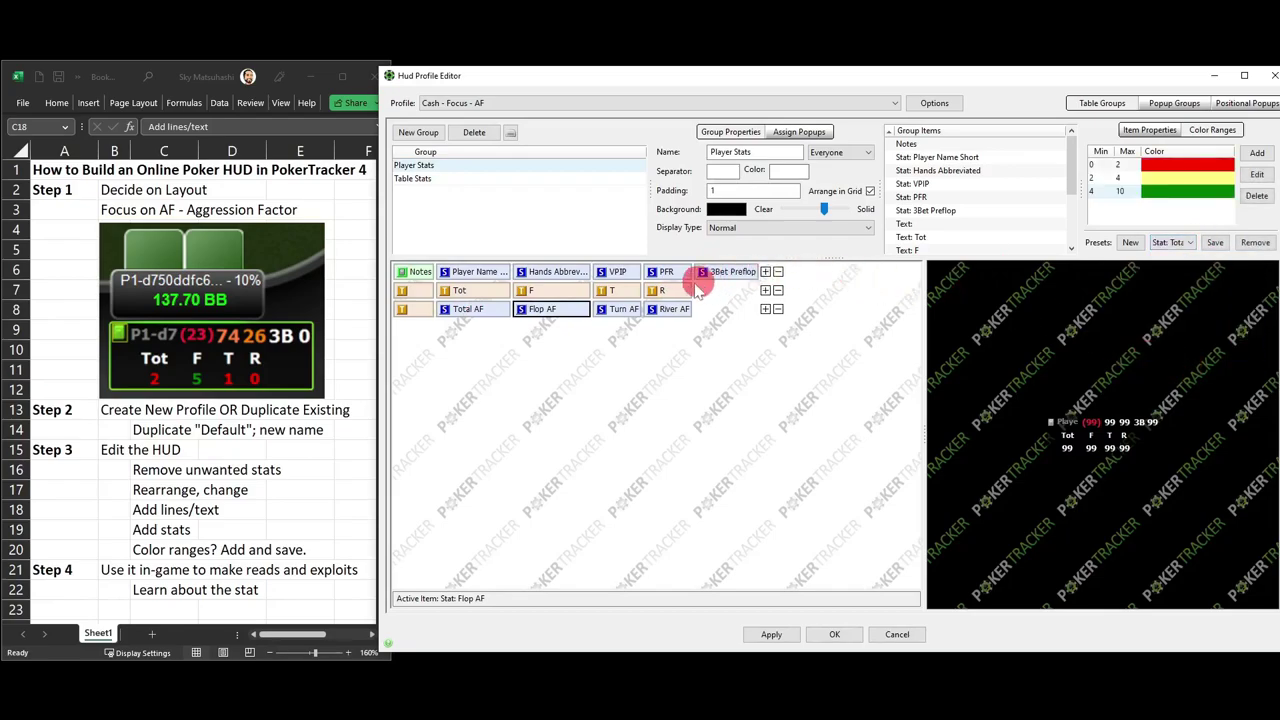
click(618, 308)
click(1172, 243)
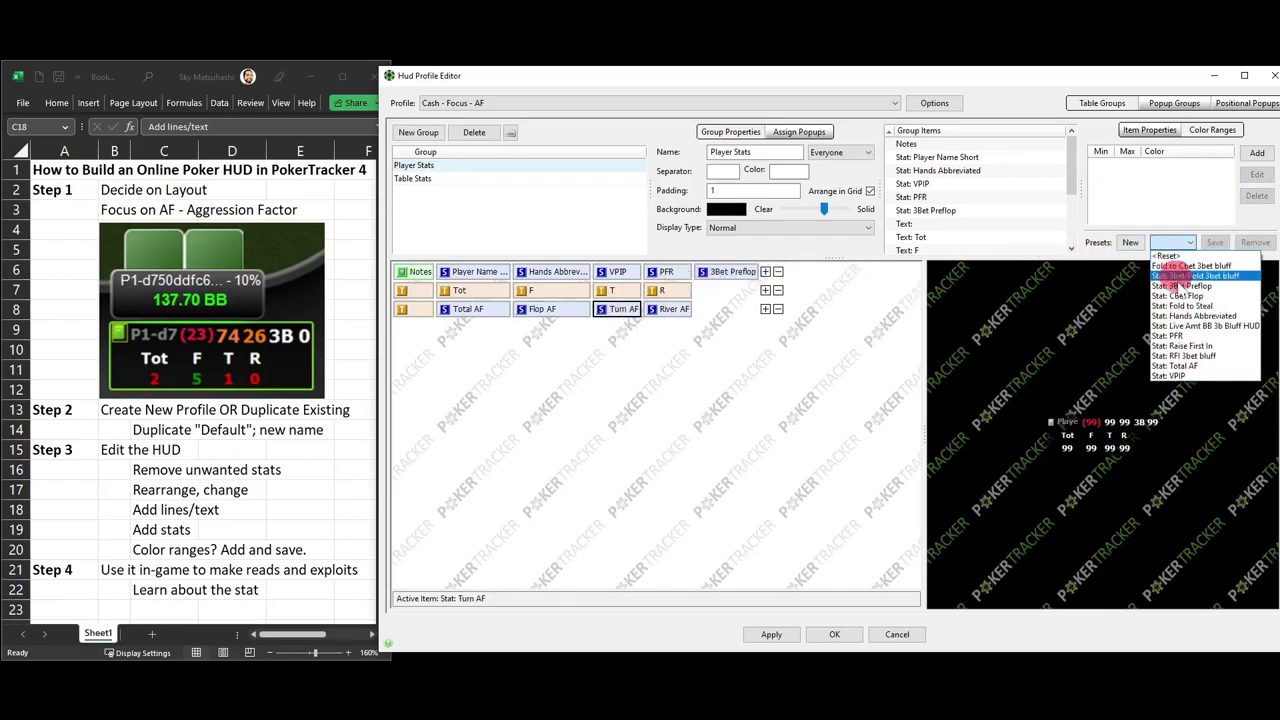
click(1186, 365)
click(672, 308)
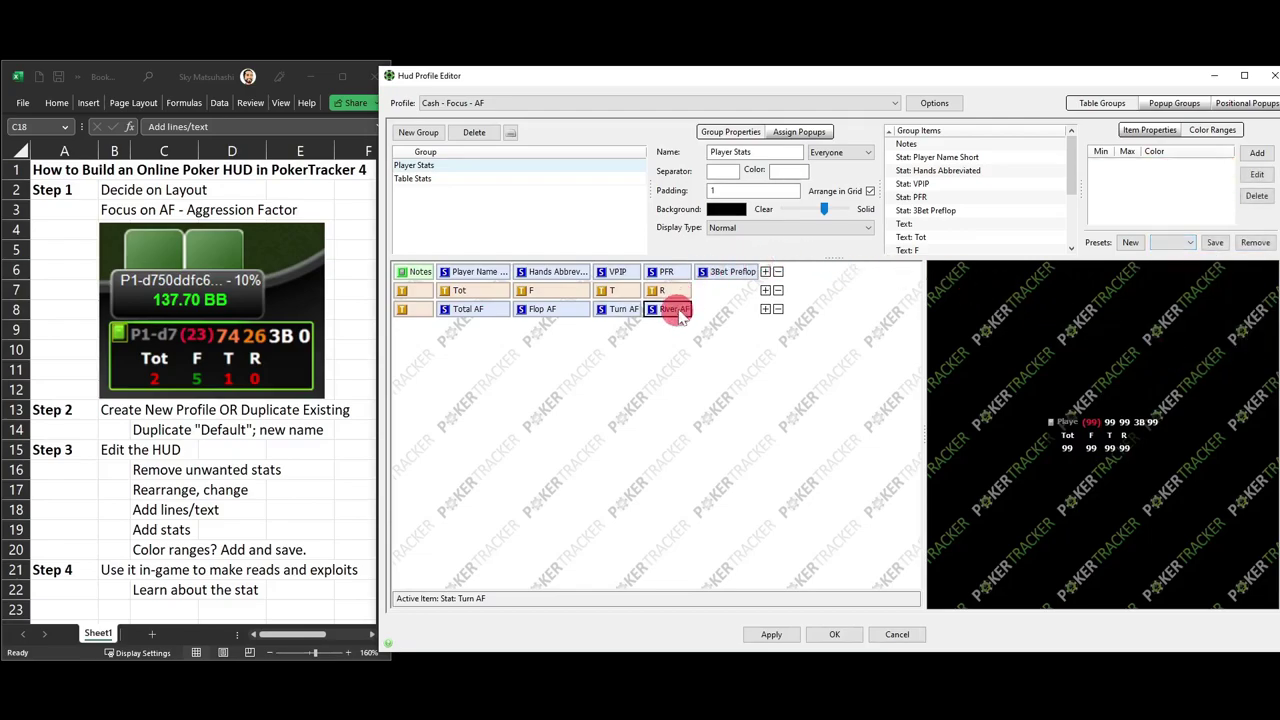
click(1162, 245)
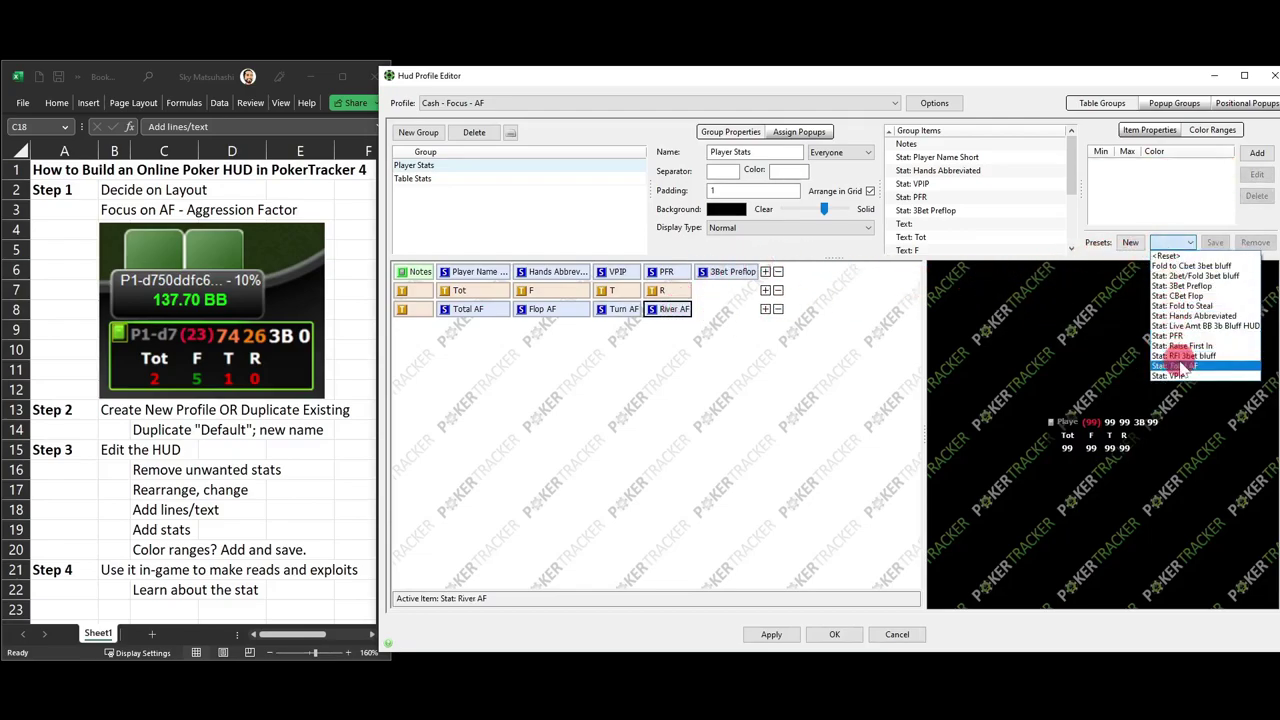
click(1180, 364)
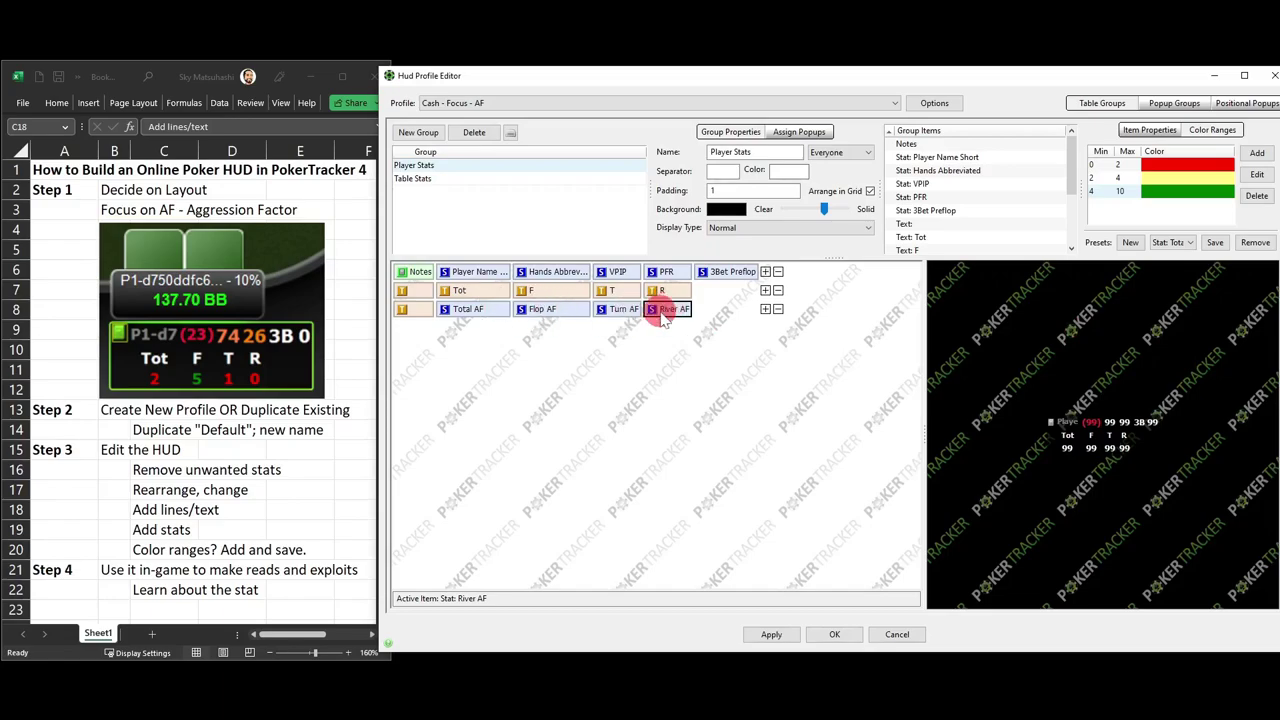
Step: Apply the "Stat: VPIP" and "Stat: PFR" color presets to their matching stats, and save the HUD profile
click(618, 273)
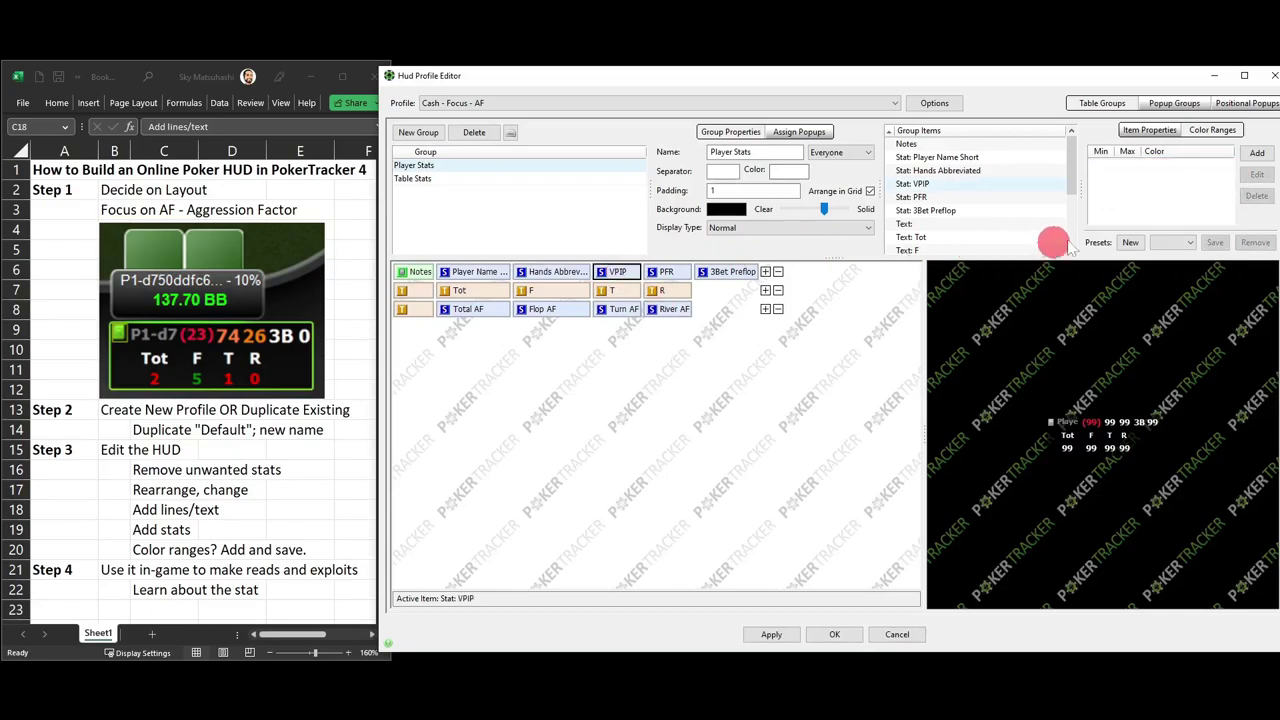
click(1186, 243)
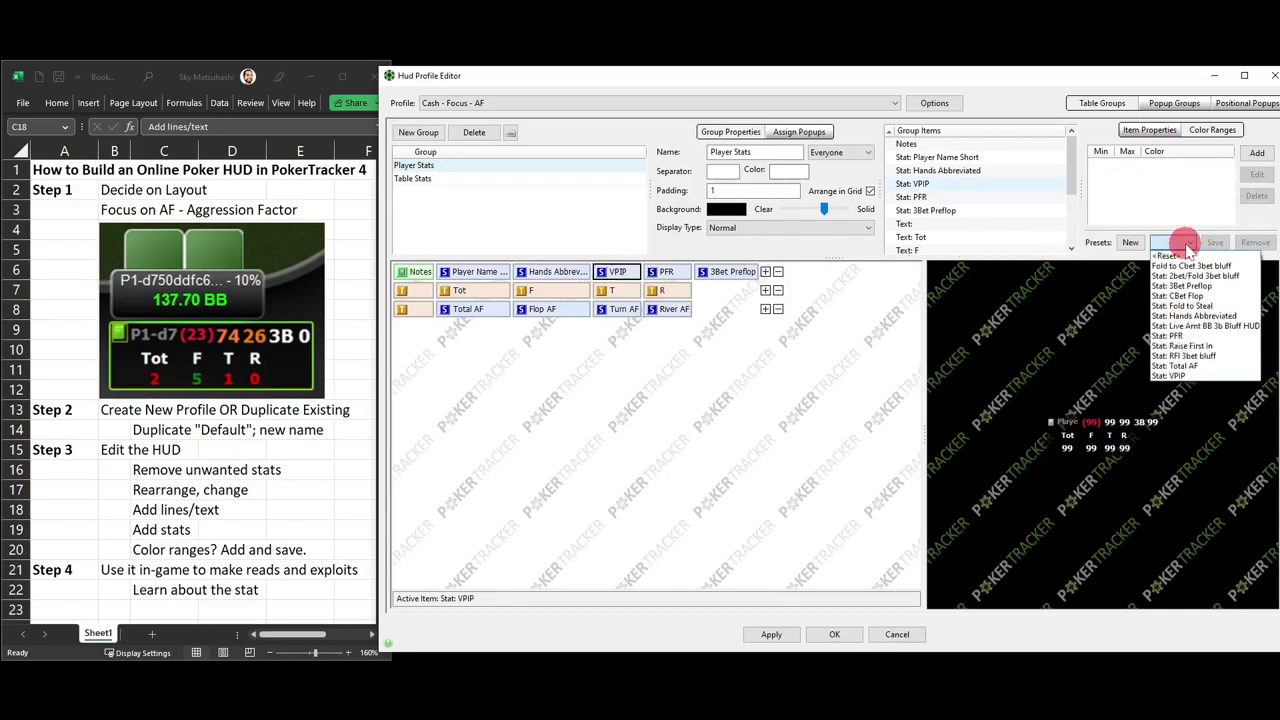
click(1176, 378)
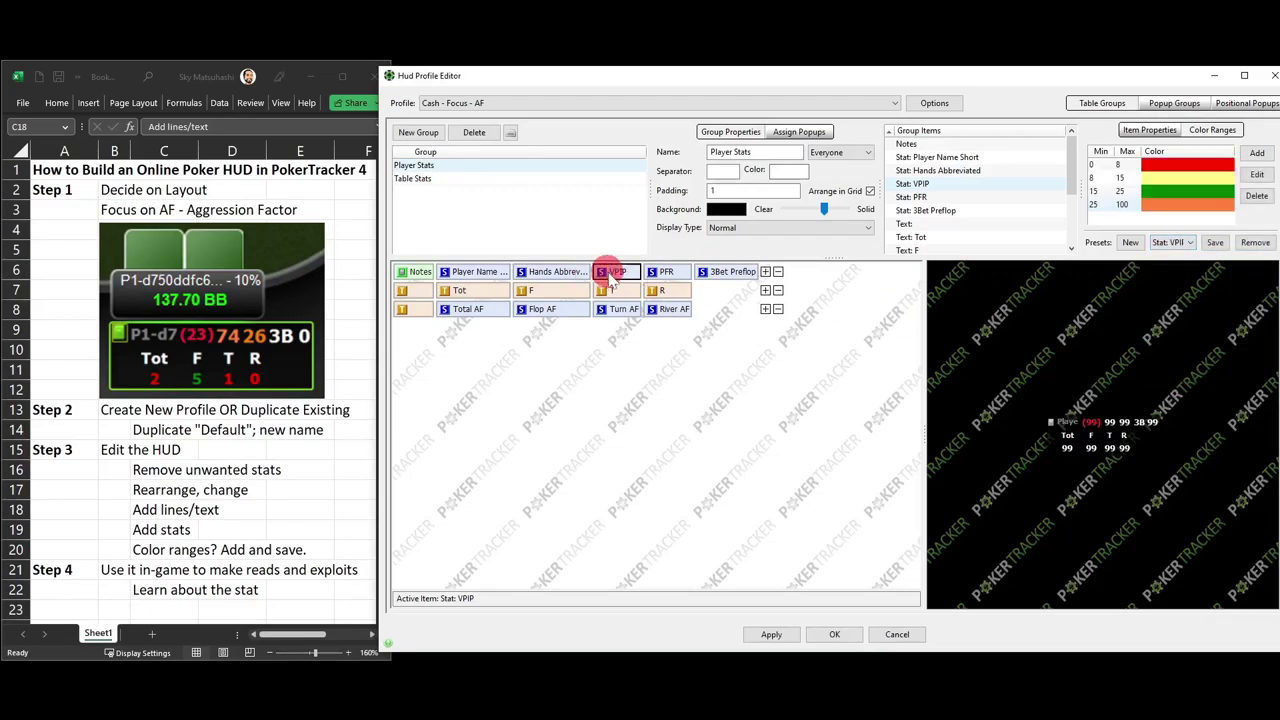
click(667, 276)
click(1170, 242)
click(1170, 336)
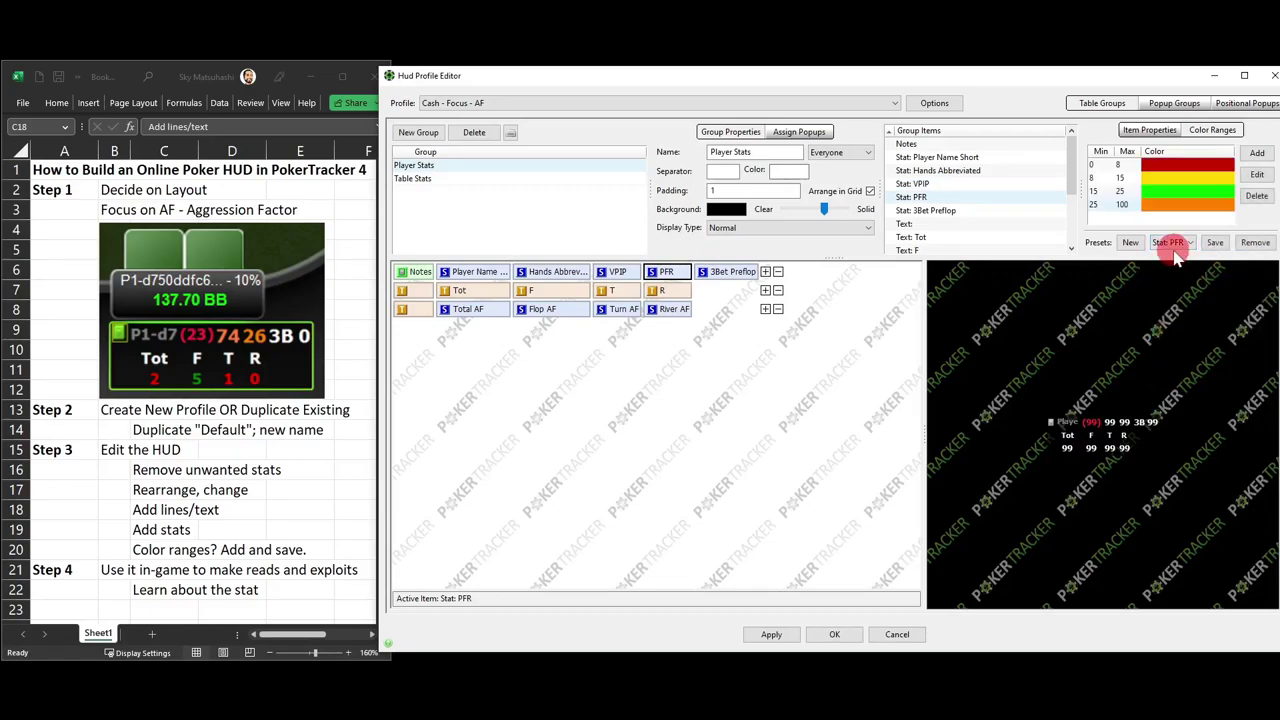
click(825, 640)
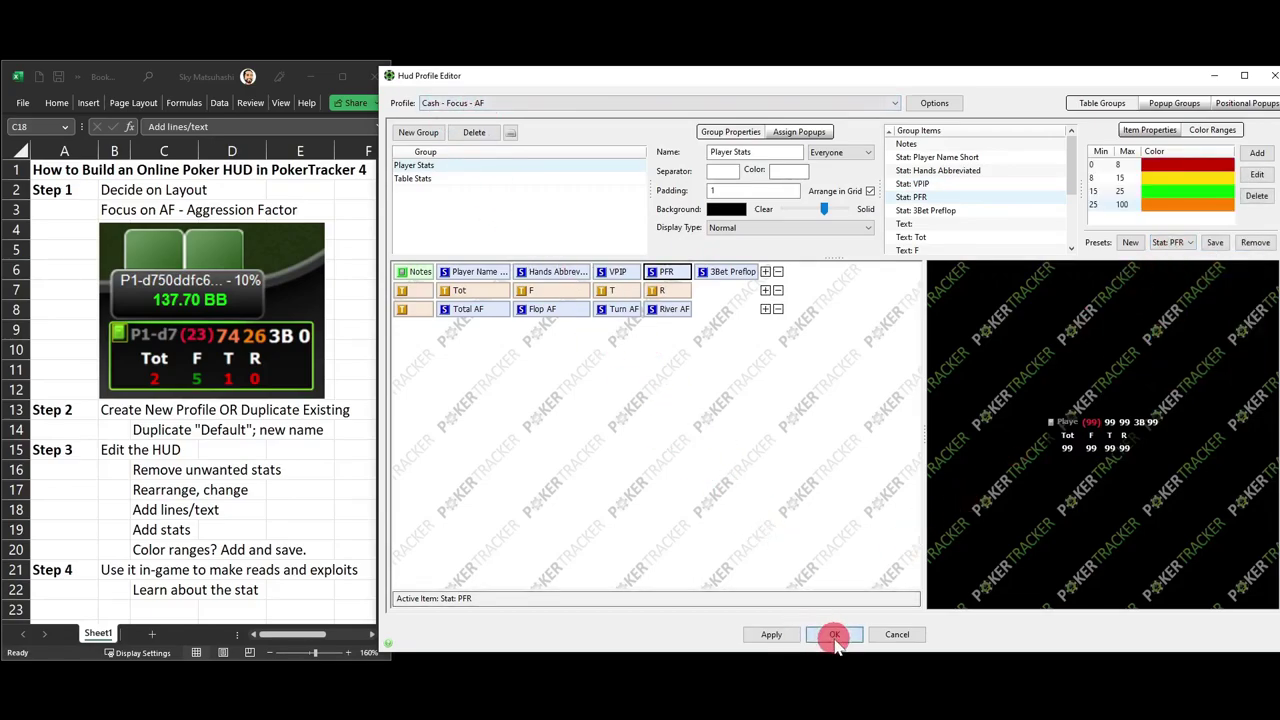
click(833, 635)
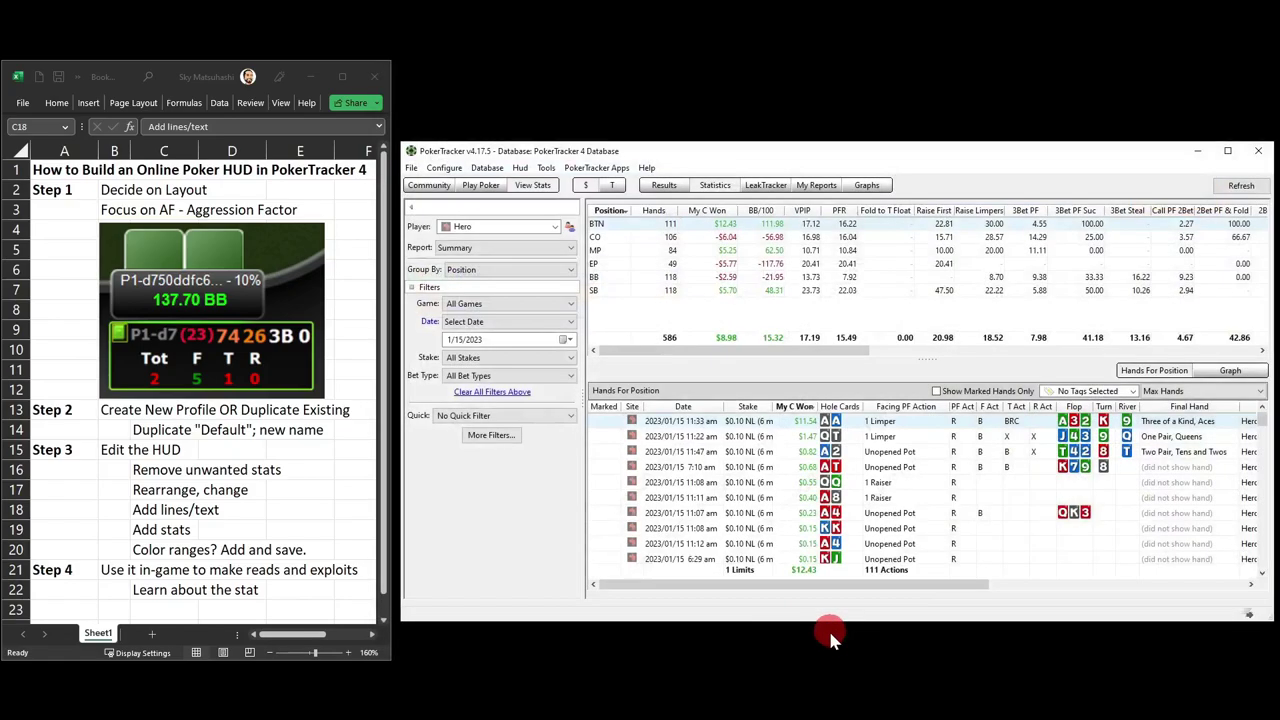
Step: Open the playback of the $11.54 pocket aces hand and change its HUD profile to "Cash - Focus - AF"
click(804, 424)
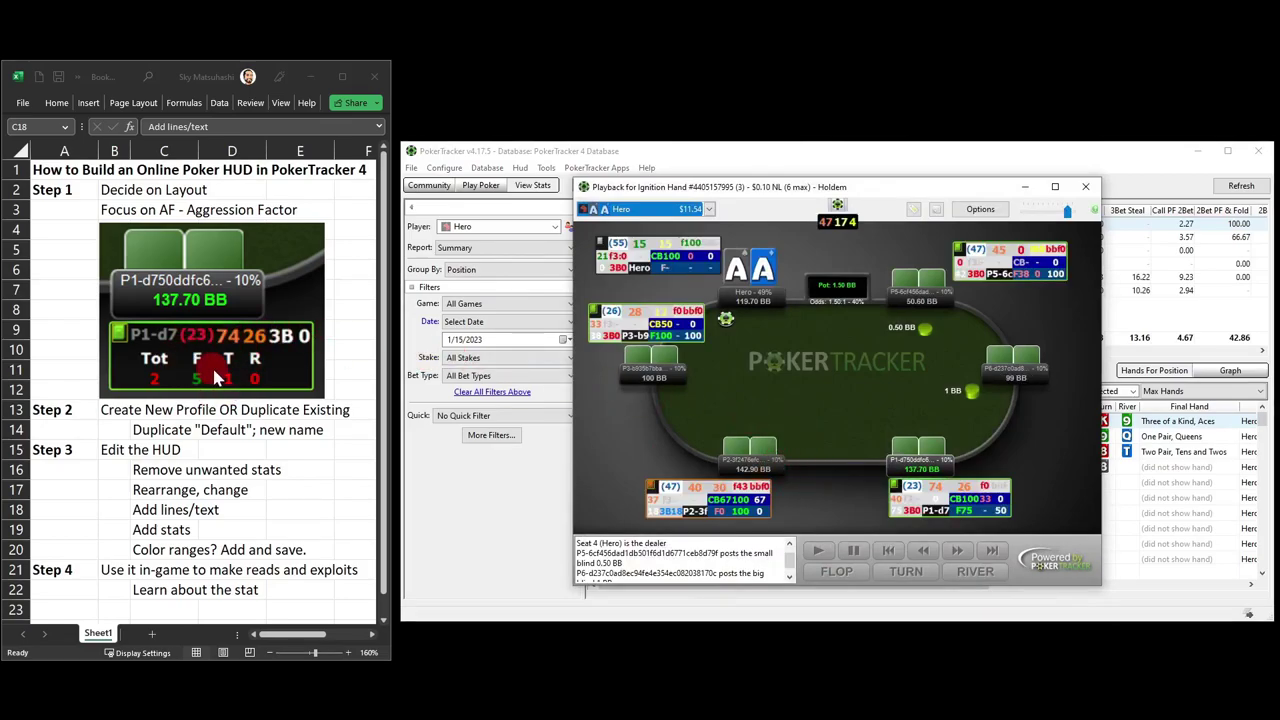
click(836, 207)
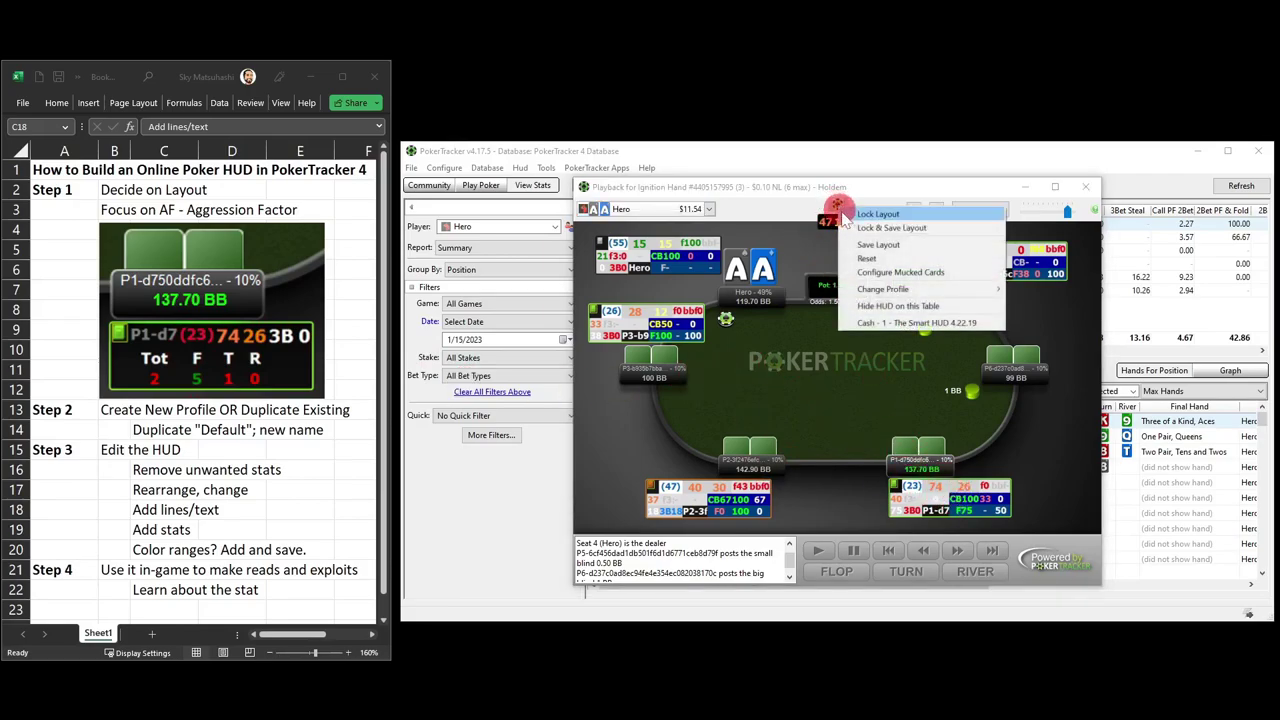
mouse_move(871, 288)
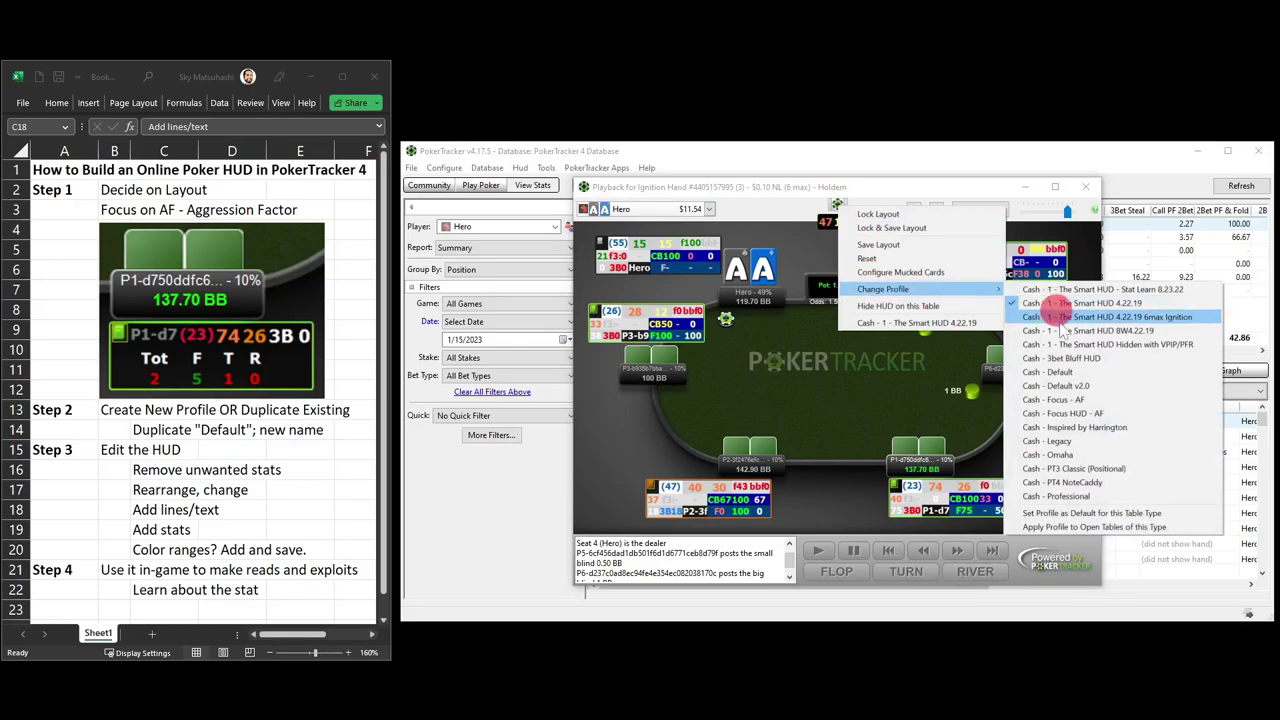
click(1072, 400)
Step: Enlarge and reposition the playback window, and move the players' HUD groups clear of the cards, stacks and bets
drag(570, 175, 394, 66)
drag(543, 77, 552, 111)
drag(894, 499, 897, 515)
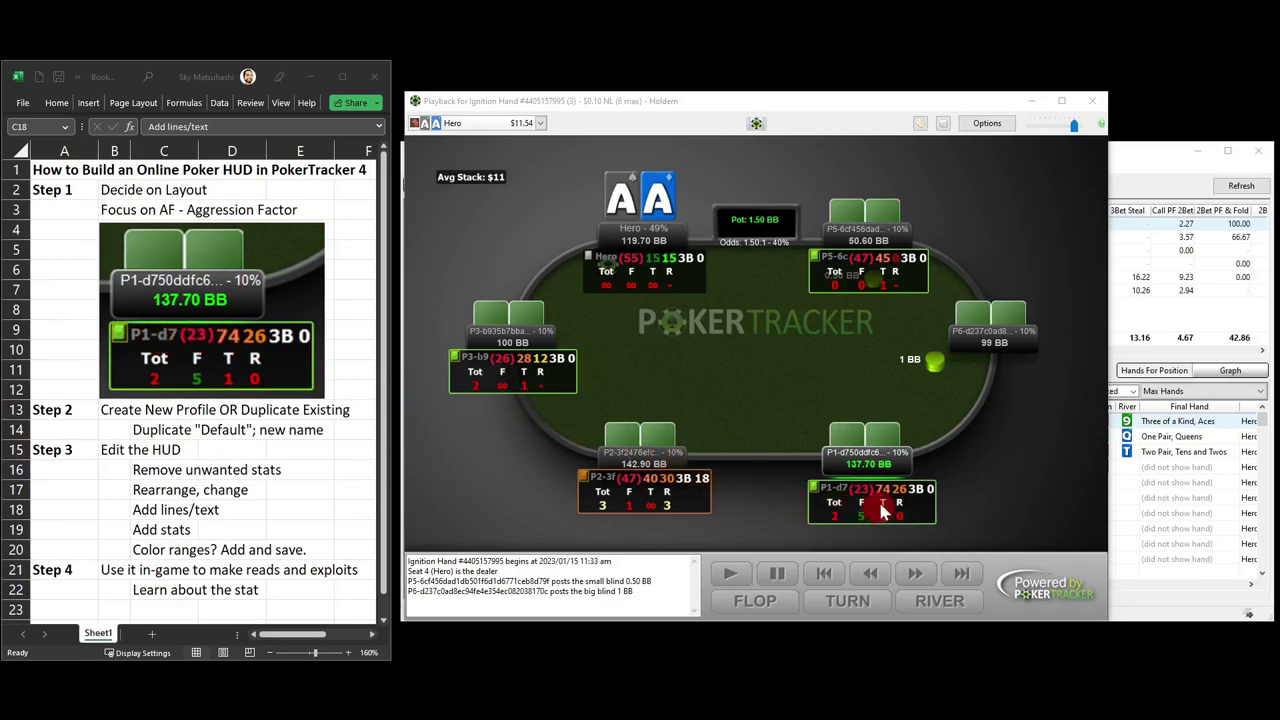
mouse_move(915, 500)
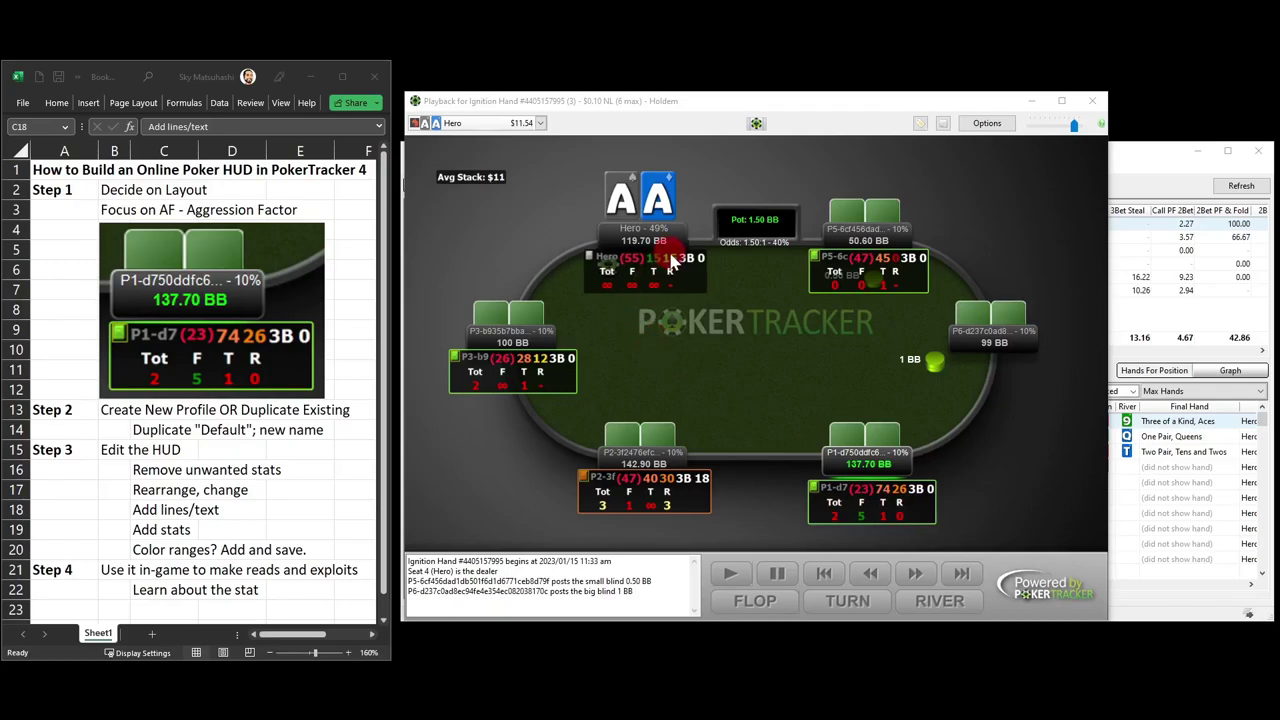
drag(671, 272, 527, 208)
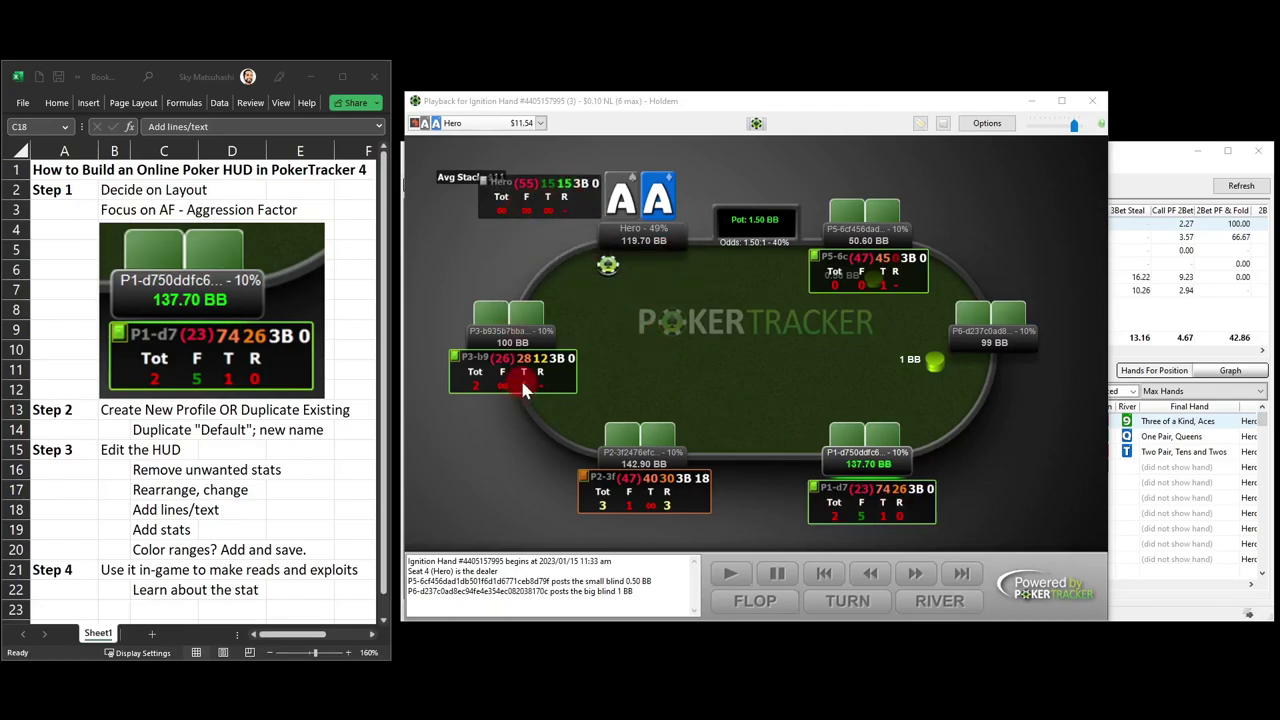
drag(522, 388, 502, 388)
drag(640, 500, 619, 508)
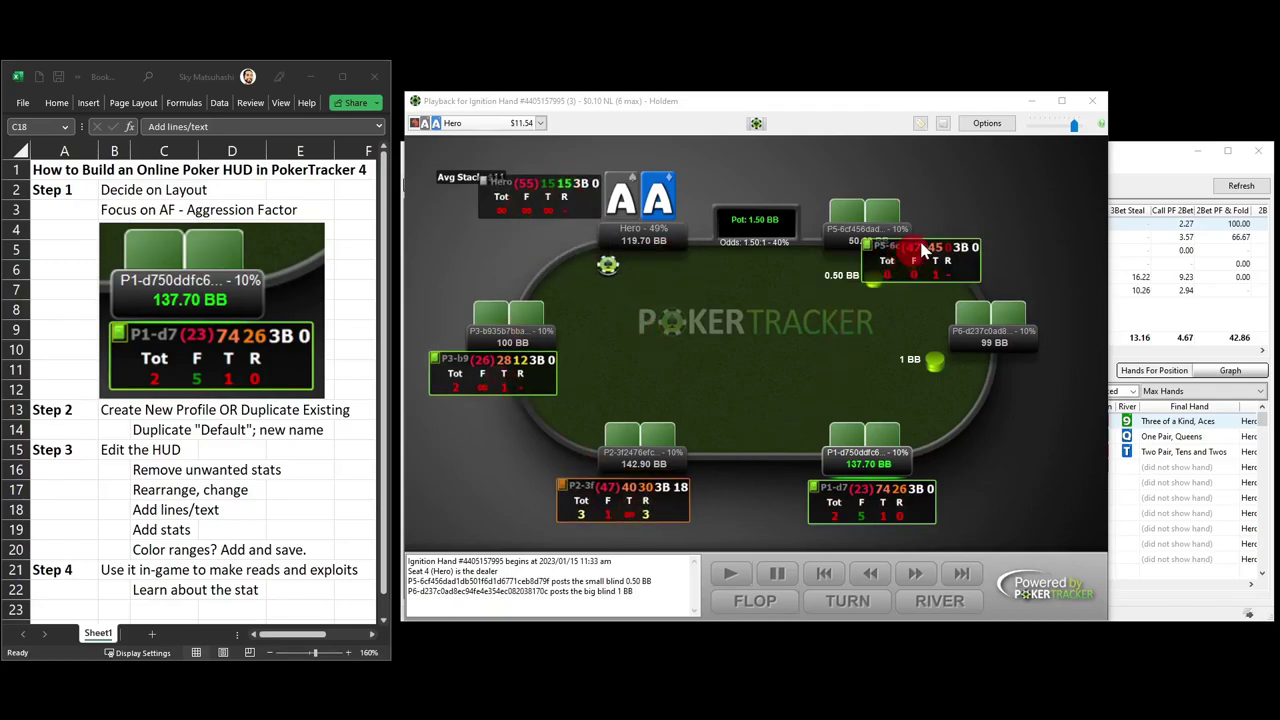
drag(922, 250, 936, 214)
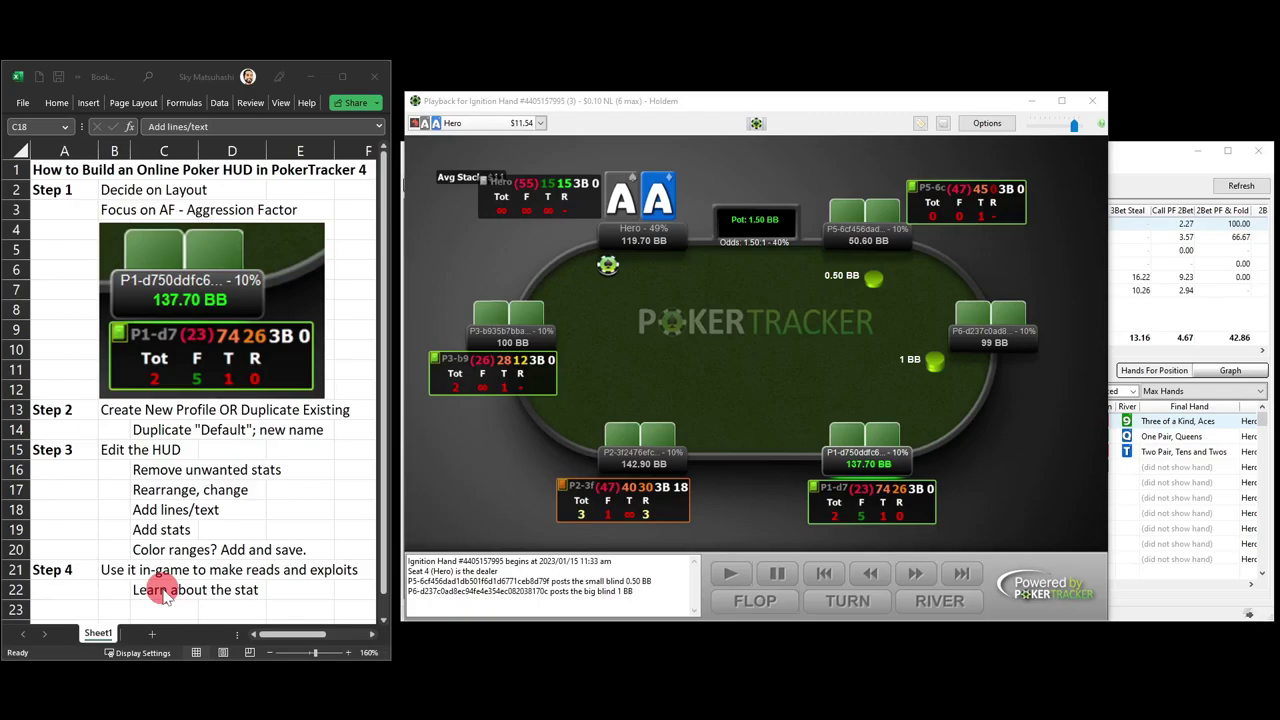
Step: Advance the playback to the first preflop call and inspect the calling player's Flop AF details in the HUD
click(737, 373)
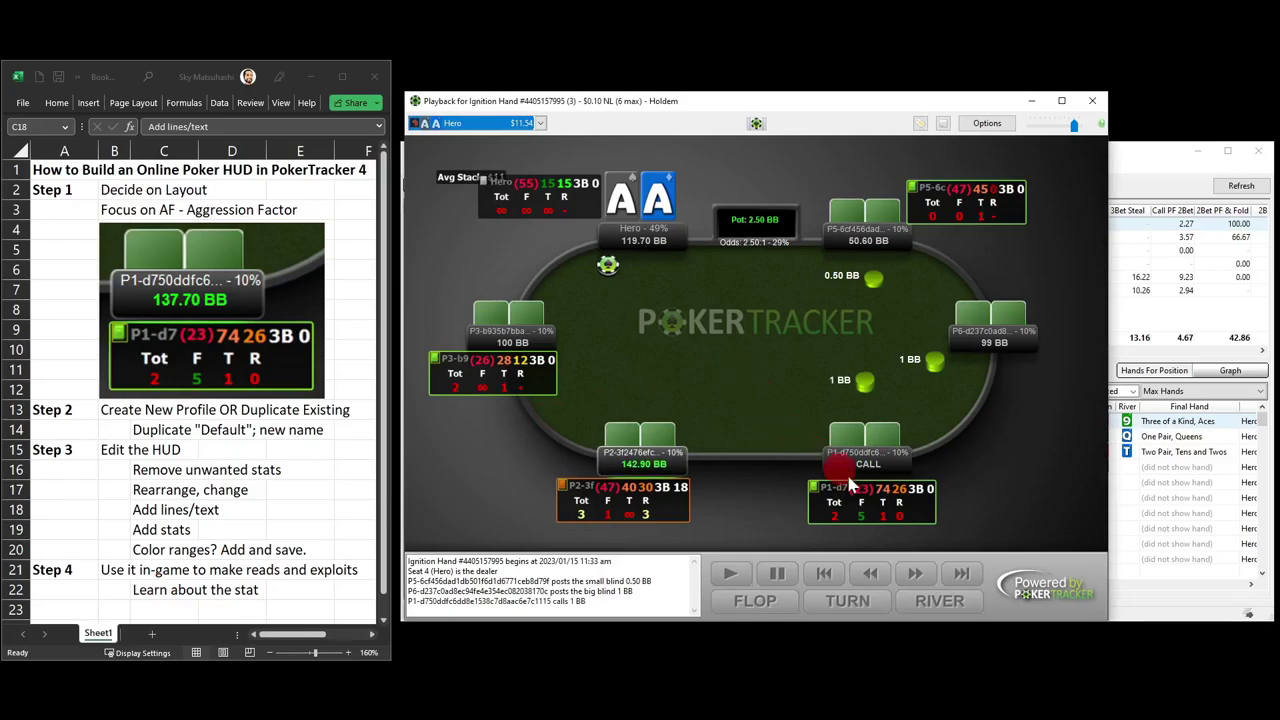
click(900, 497)
mouse_move(897, 498)
mouse_move(862, 518)
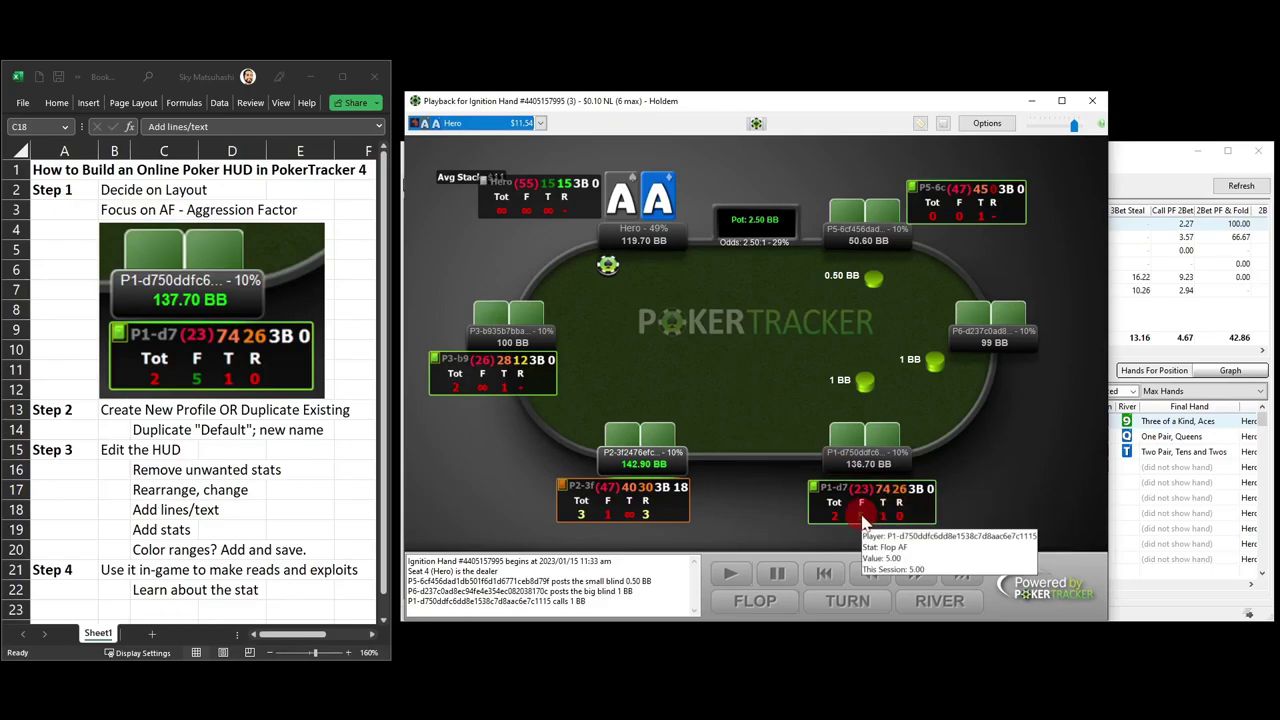